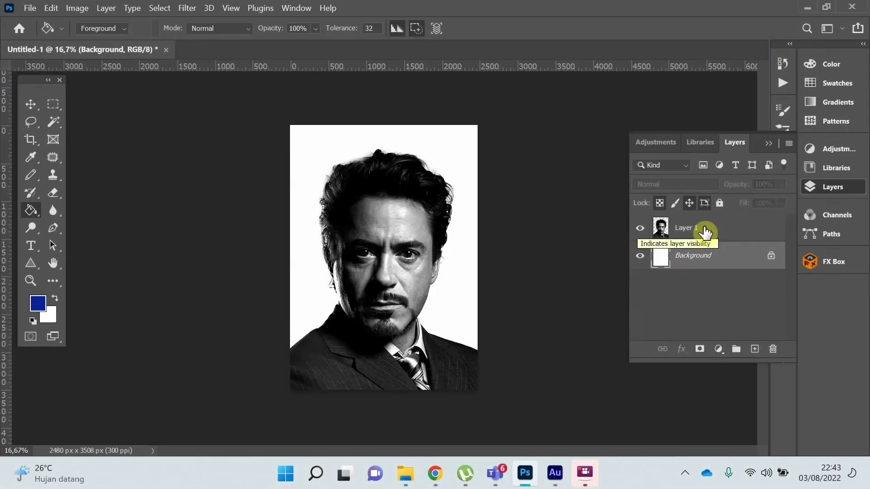
Step: Select the portrait's Layer 1 and add an empty Layer 2 above it
left_click(705, 232)
left_click(756, 351)
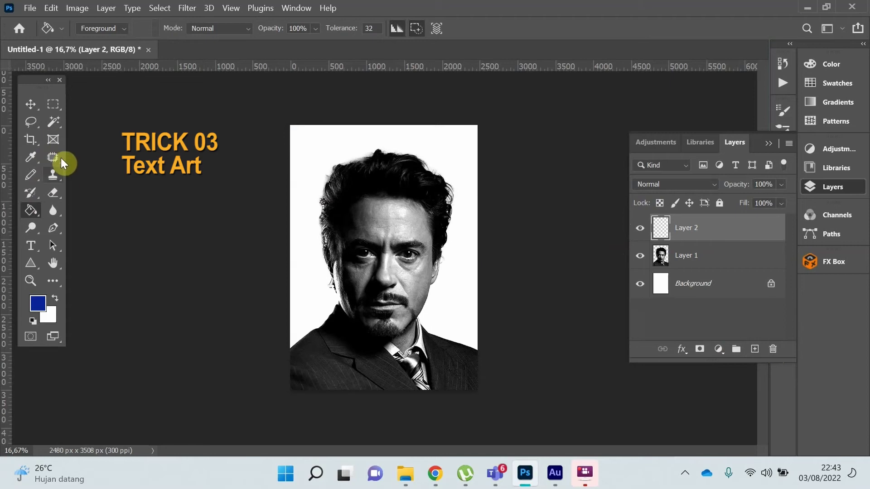
Step: Draw a Lorem ipsum paragraph text box spanning the whole portrait
left_click(30, 246)
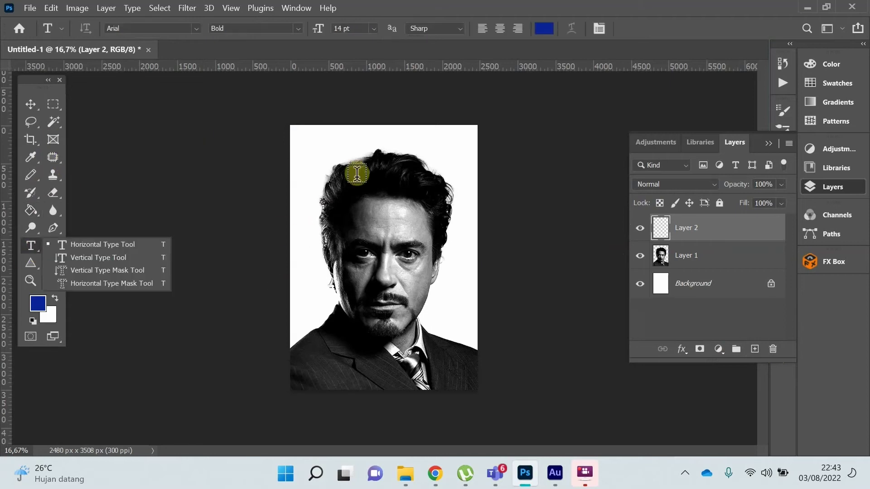
mouse_move(290, 130)
left_mouse_down()
mouse_move(441, 267)
mouse_move(491, 393)
left_mouse_up()
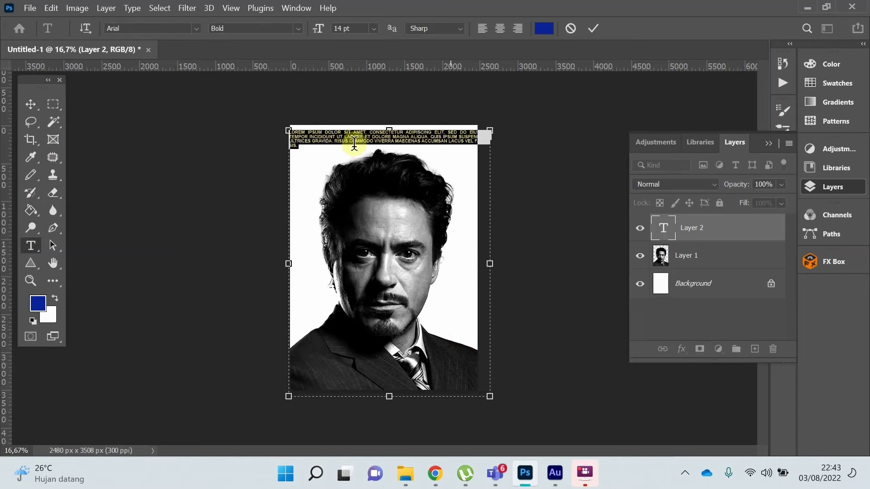
left_click(336, 136)
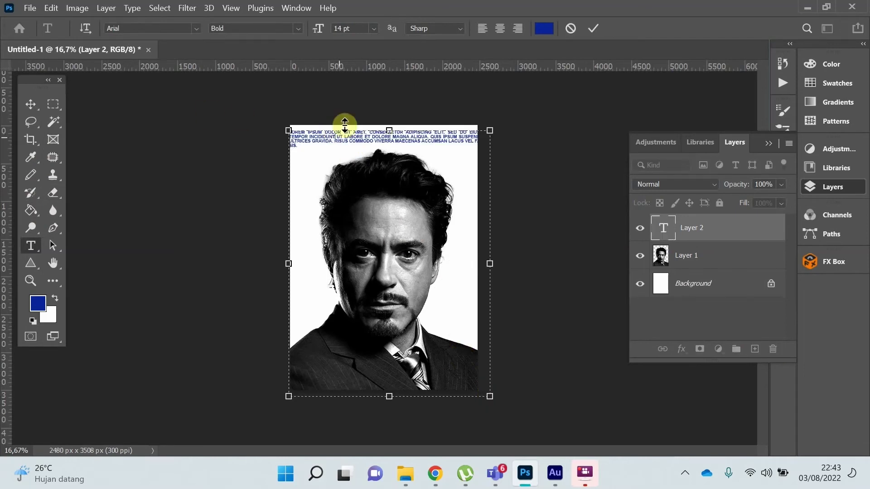
left_click_drag(388, 131, 388, 123)
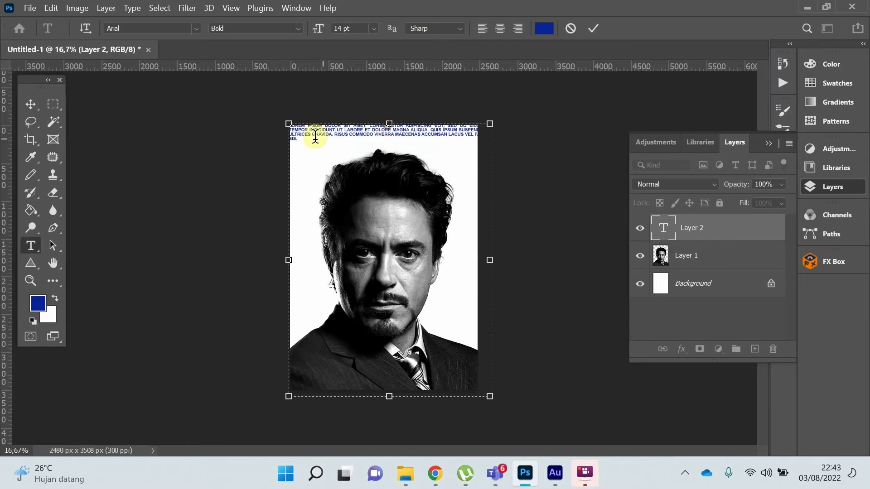
Step: Set all the paragraph text colour to black
key("ctrl+a")
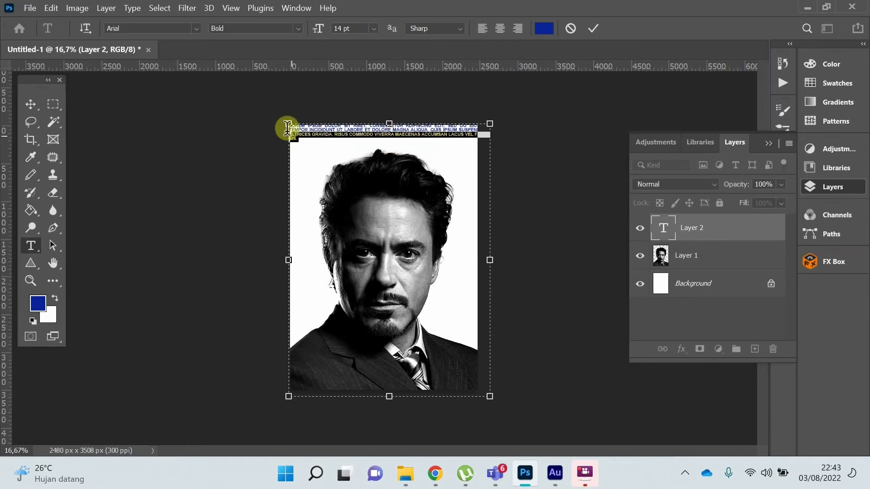
left_click(544, 29)
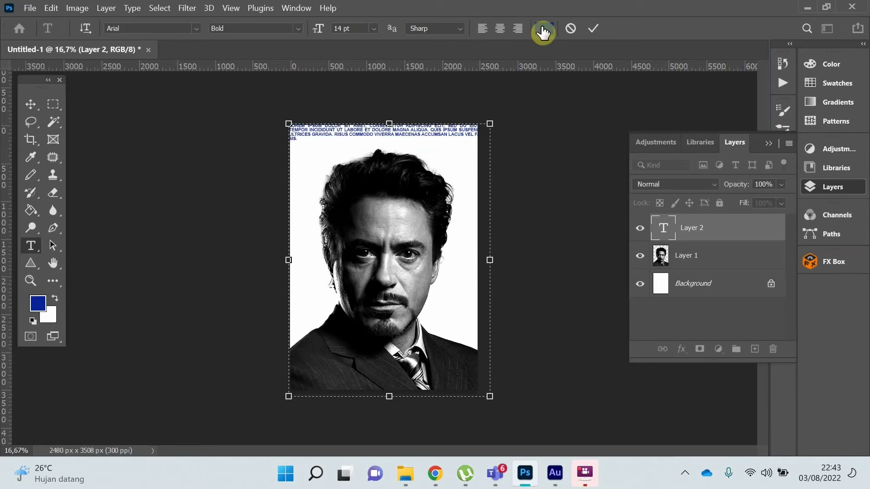
left_click_drag(618, 262, 653, 354)
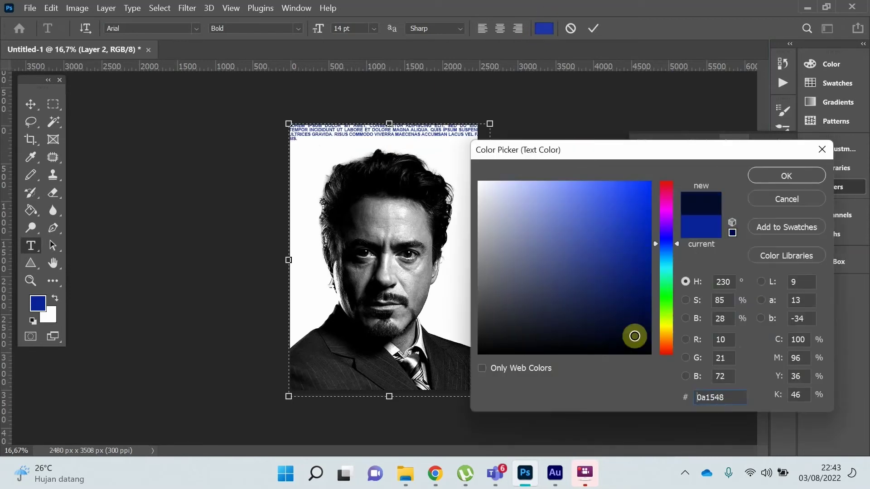
left_click(798, 177)
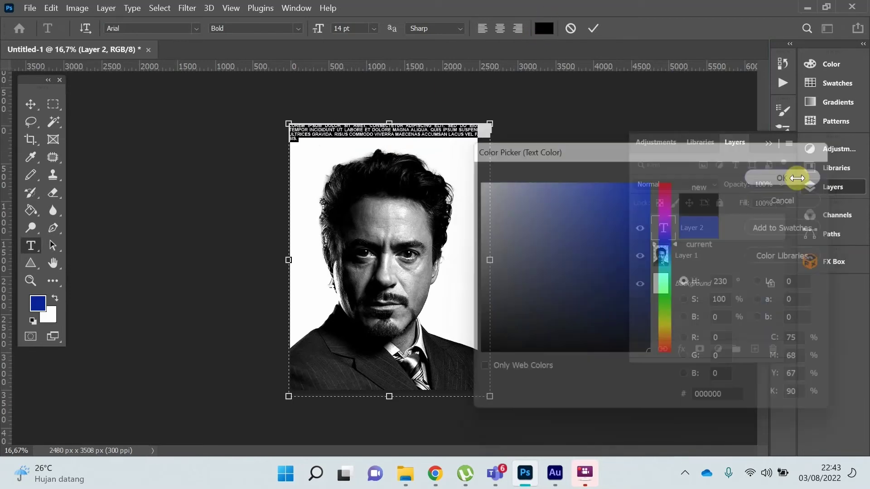
left_click(347, 137)
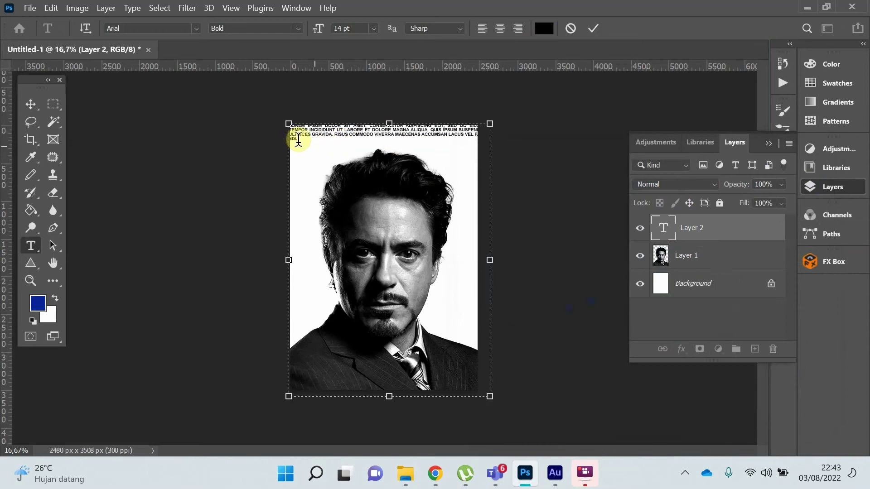
Step: Paste the paragraph repeatedly down the image and commit the type layer
left_click_drag(297, 140, 294, 111)
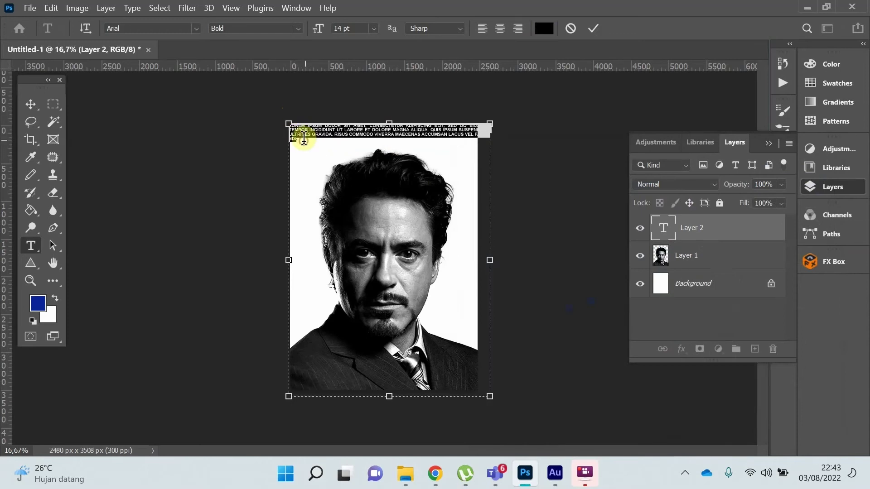
key("ctrl+v")
key("ctrl+v")
key("ctrl+v")
key("ctrl+v")
key("ctrl+v")
key("ctrl+v")
key("ctrl+v")
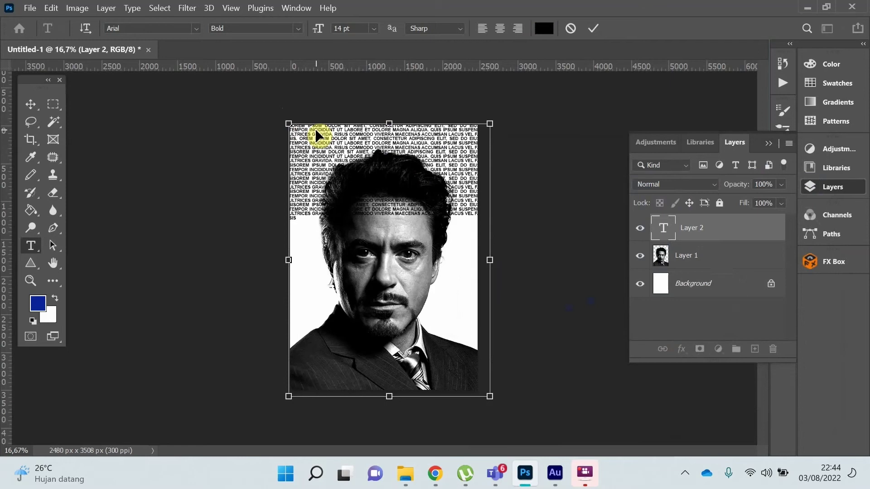
key("ctrl+v")
key("ctrl+v")
key("ctrl+v")
key("ctrl+v")
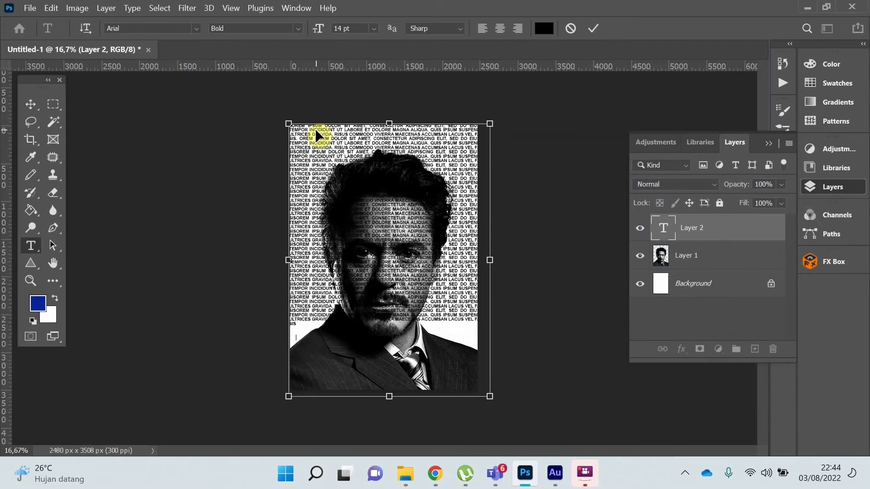
key("ctrl+v")
key("ctrl+v")
key("ctrl+v")
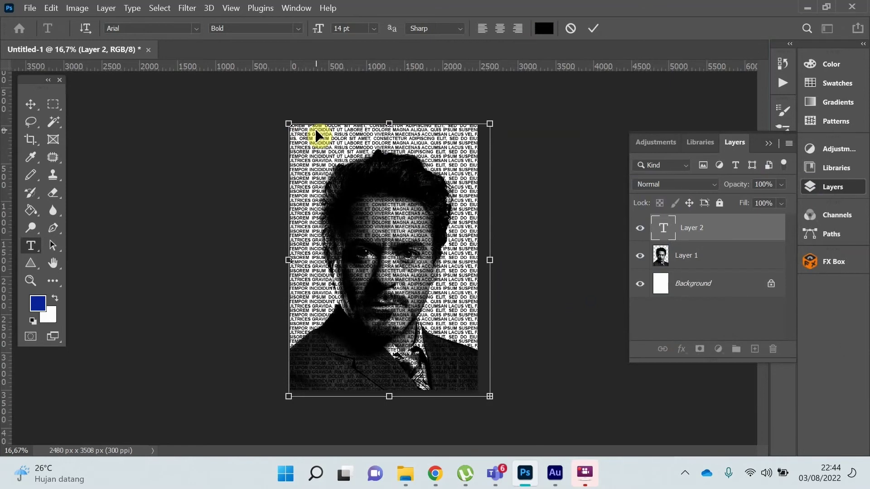
left_click(35, 104)
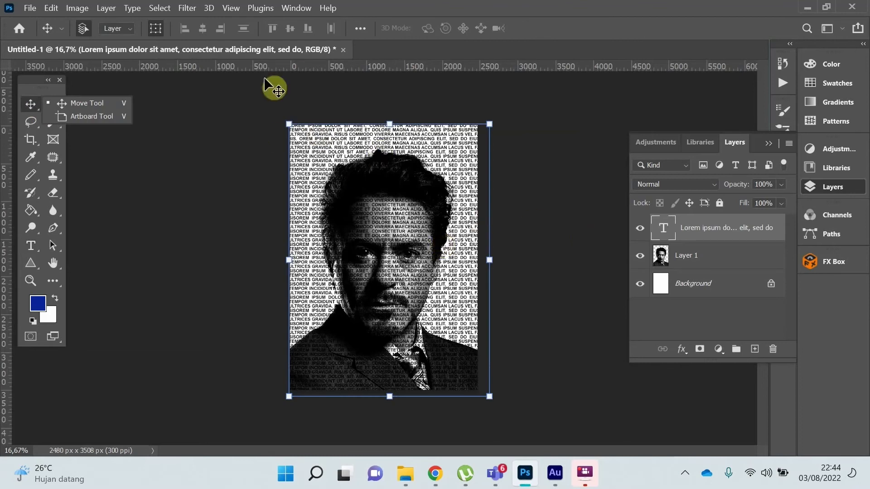
Step: Set the Lorem ipsum text to 9 pt size with 7 pt leading in Properties
left_click(295, 8)
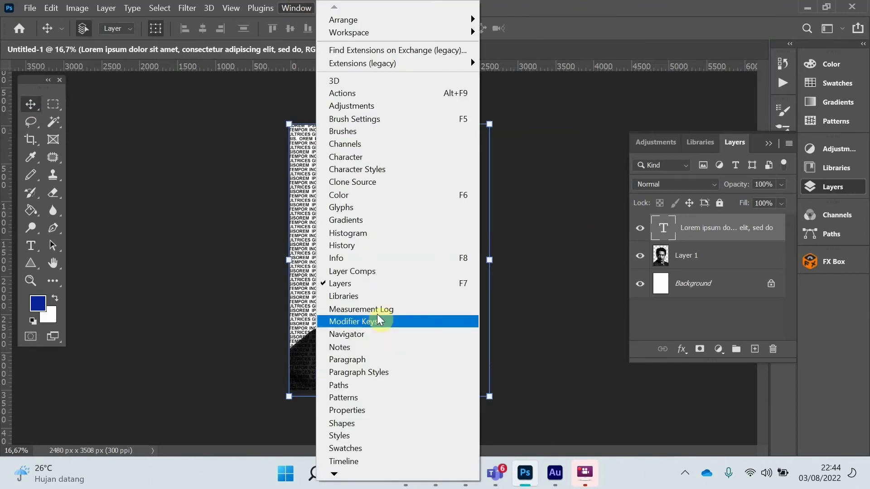
left_click(360, 410)
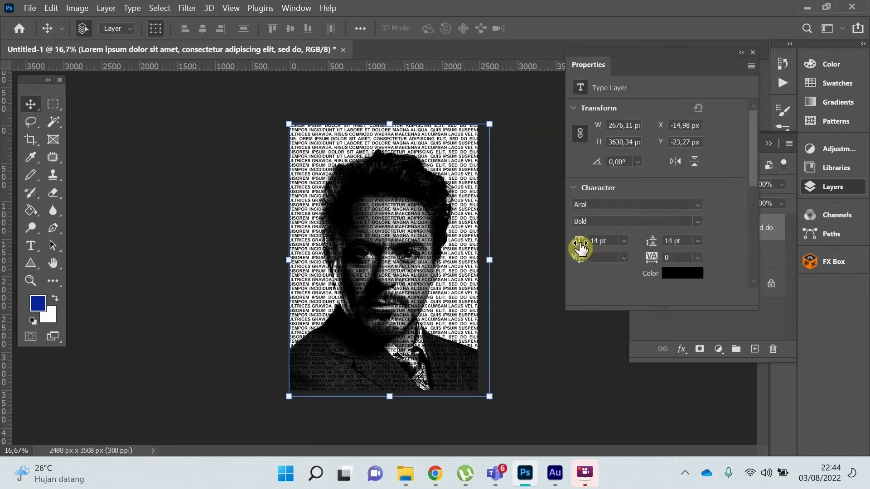
left_click_drag(580, 247, 576, 244)
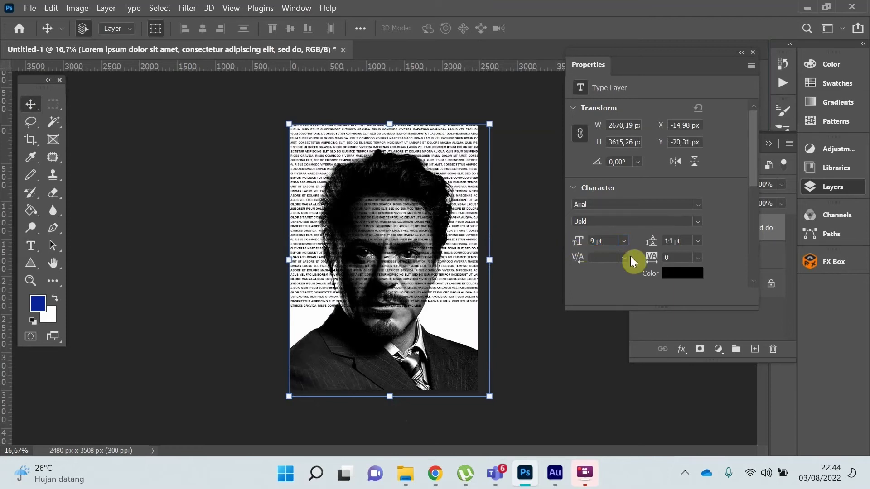
left_click_drag(652, 244, 648, 245)
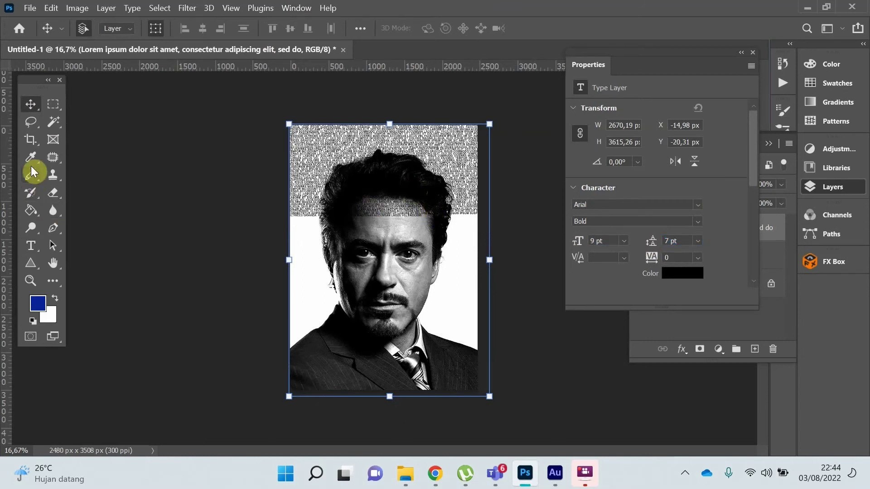
Step: Paste more Lorem ipsum to refill the portrait to the bottom, then commit the text
left_click(31, 245)
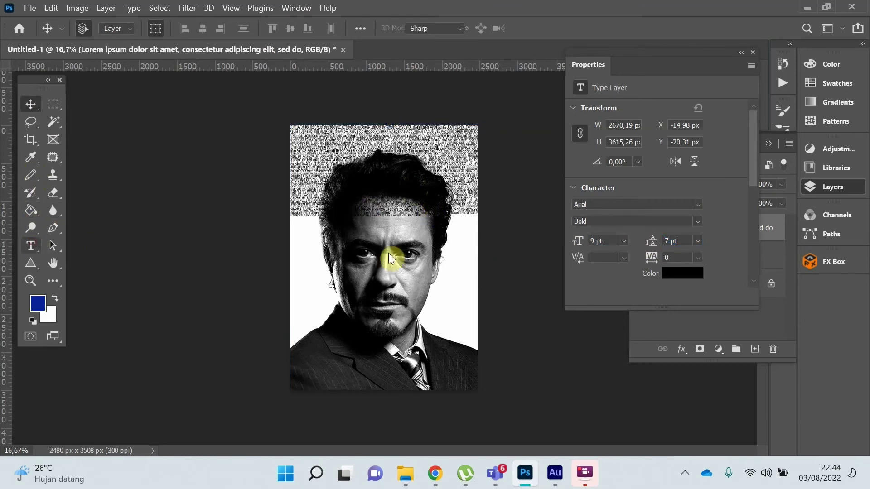
left_click(414, 208)
mouse_move(421, 218)
left_mouse_down()
mouse_move(355, 177)
mouse_move(272, 103)
left_mouse_up()
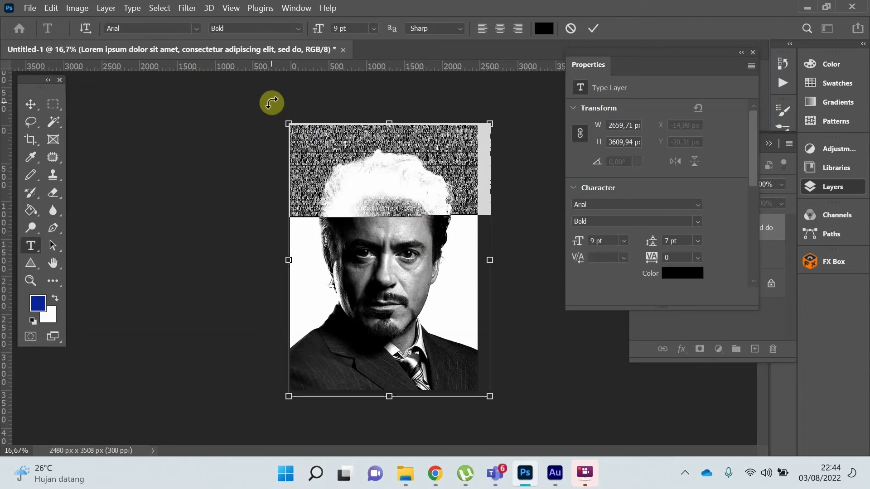
left_click(429, 217)
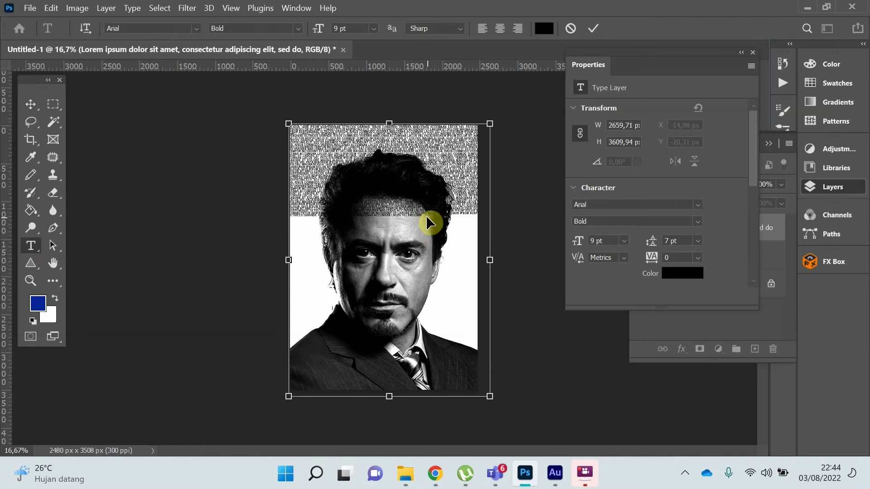
key("ctrl+v")
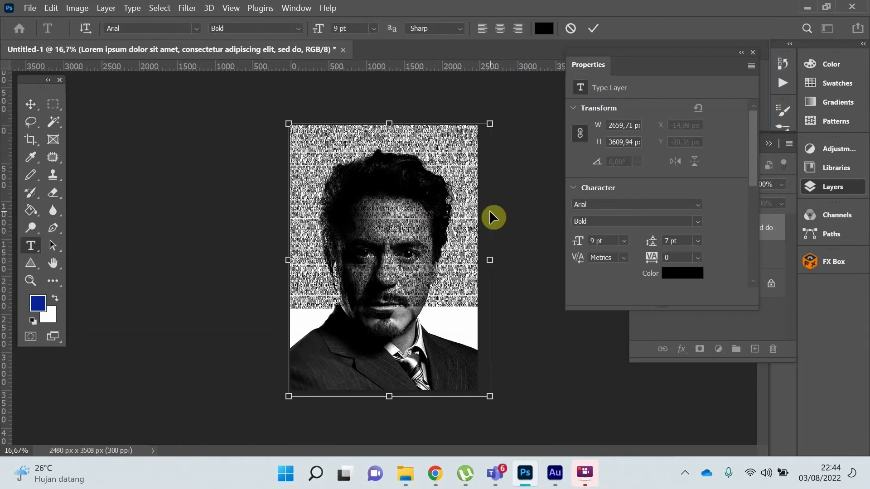
key("ctrl+v")
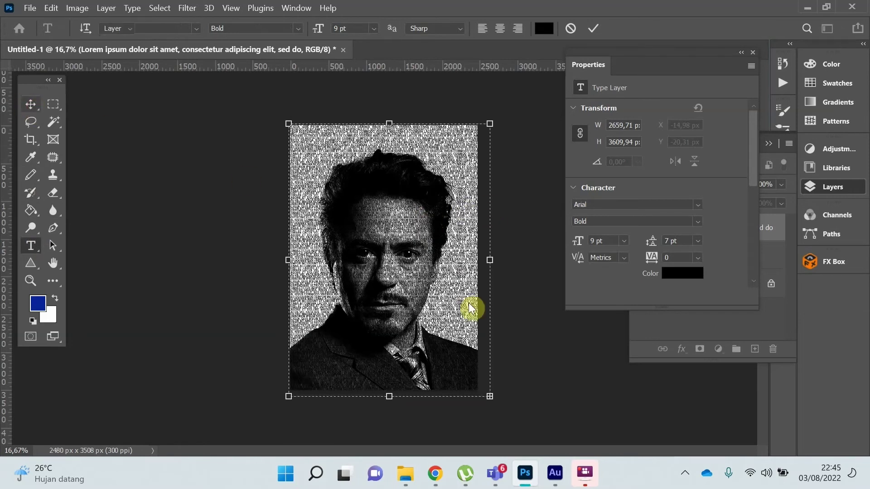
key("ctrl+Return")
key("v")
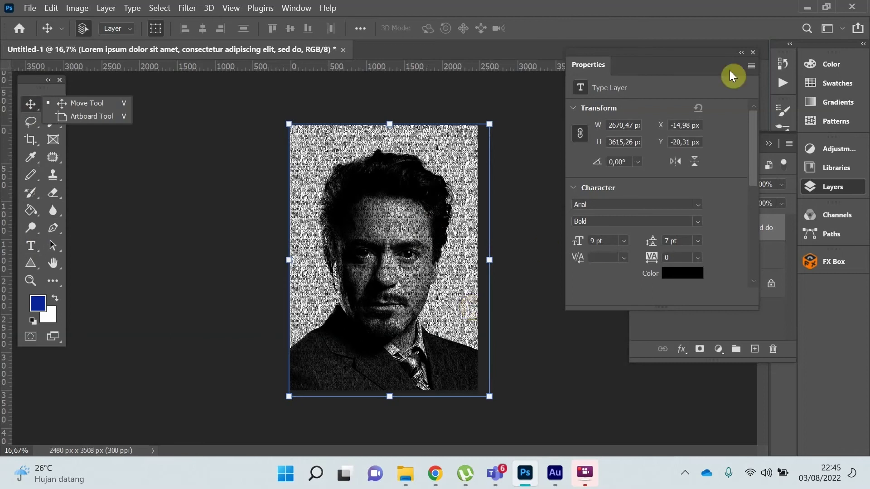
left_click(752, 53)
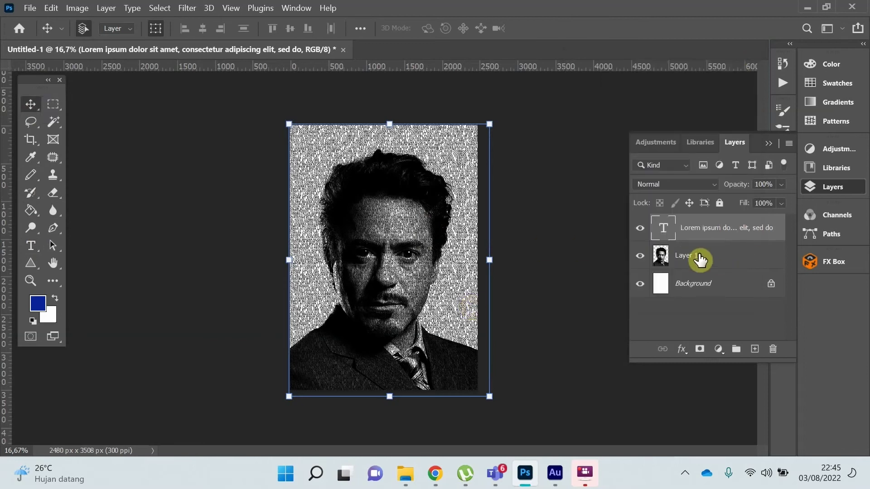
Step: Rasterize the Lorem ipsum text layer, then make Layer 1 active with the text hidden
right_click(718, 229)
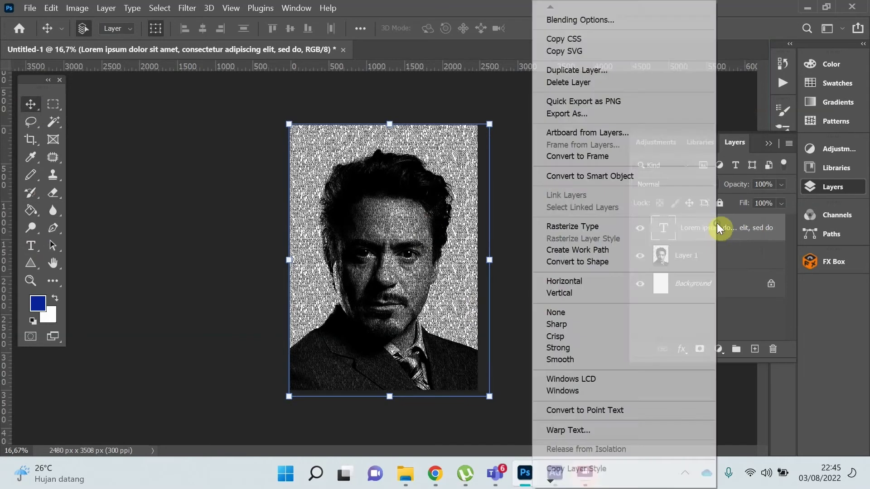
left_click(594, 227)
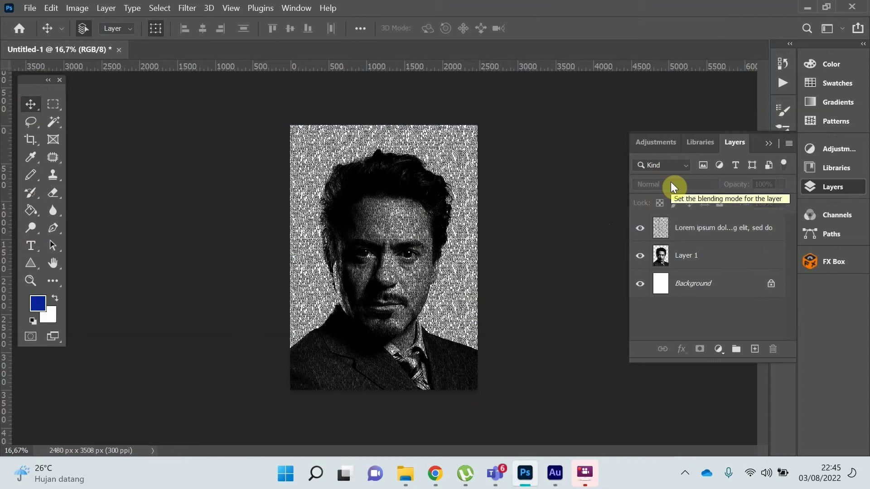
left_click(696, 261)
left_click(640, 228)
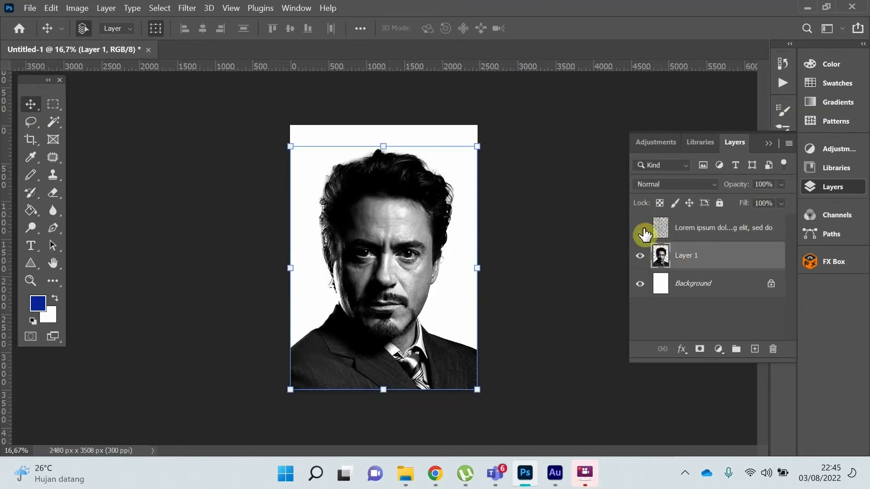
Step: Select the portrait's Shadows with Color Range at Range 65
left_click(156, 9)
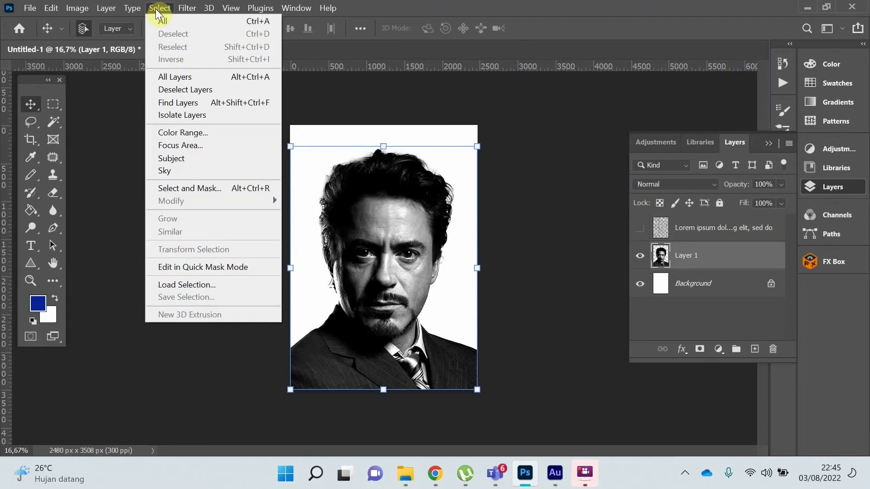
left_click(185, 131)
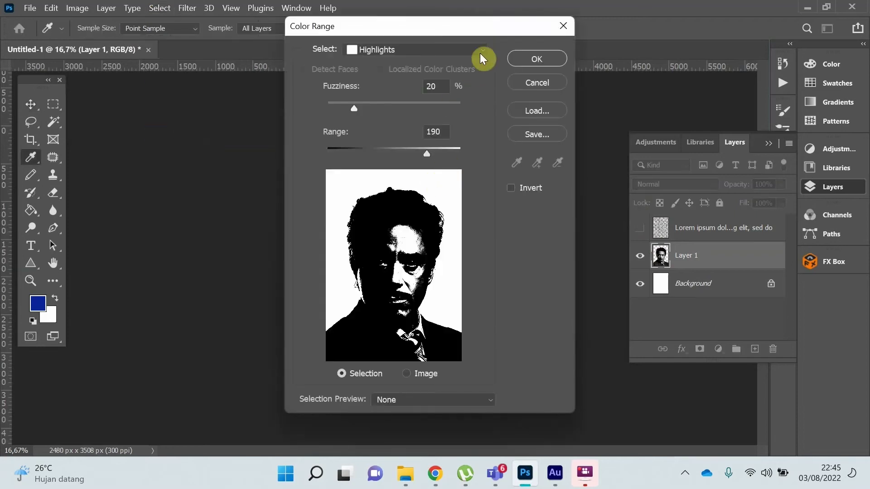
left_click(482, 51)
left_click(387, 202)
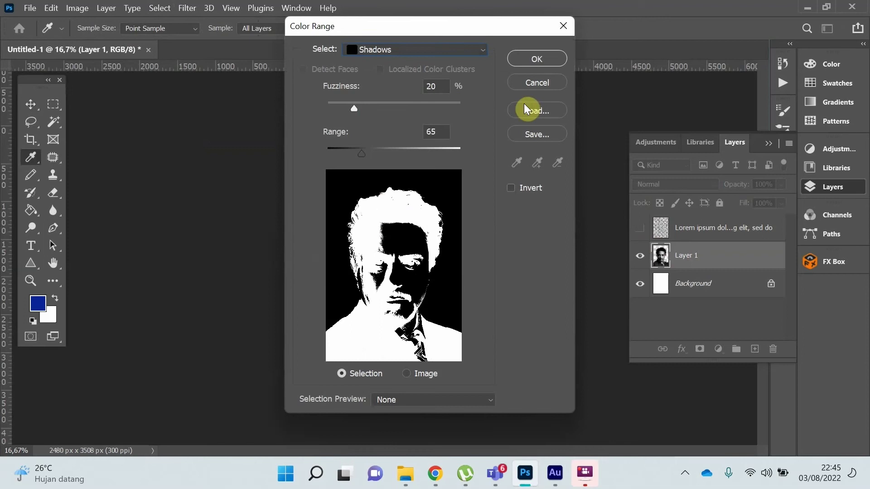
left_click(543, 59)
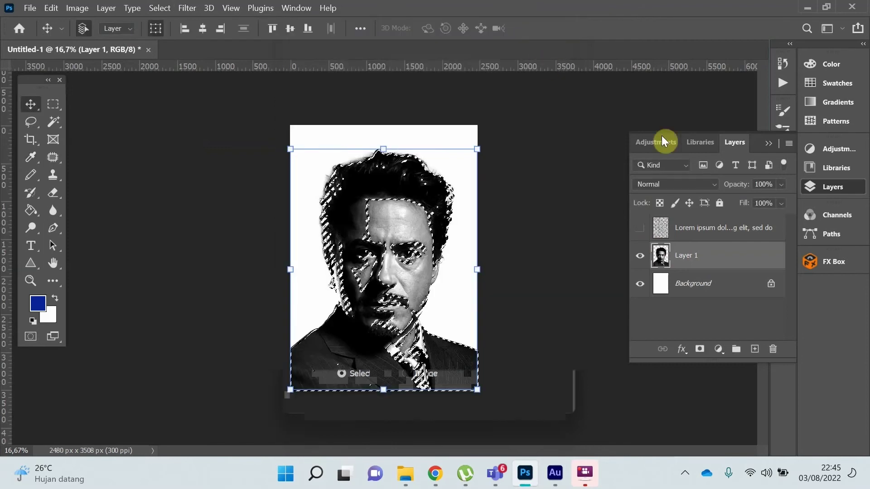
Step: Show and activate the Lorem ipsum layer and hide Layer 1
left_click(639, 234)
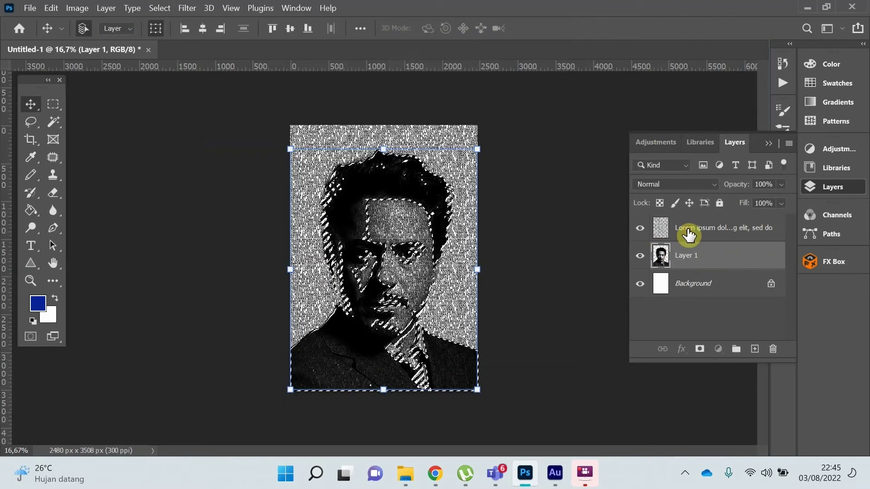
left_click(678, 238)
left_click(639, 256)
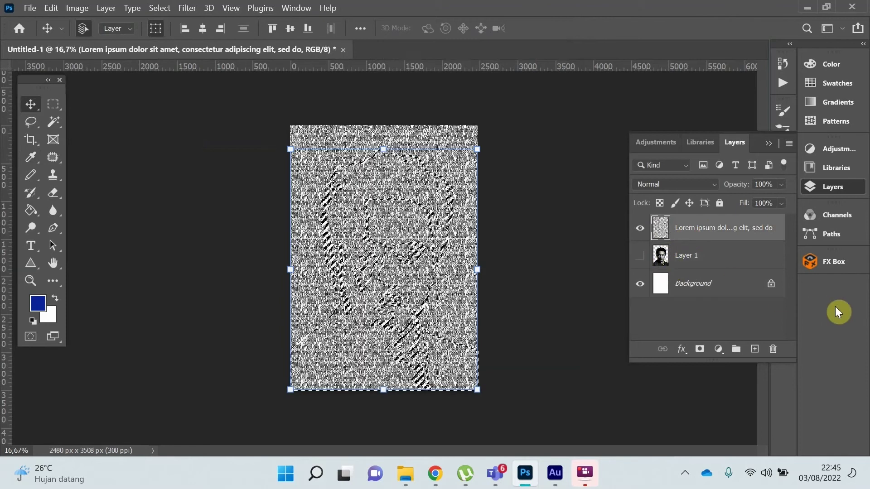
Step: Copy the shadow text to Layer 2, hide the text layer, and add Layer 3 above Background
key("ctrl+j")
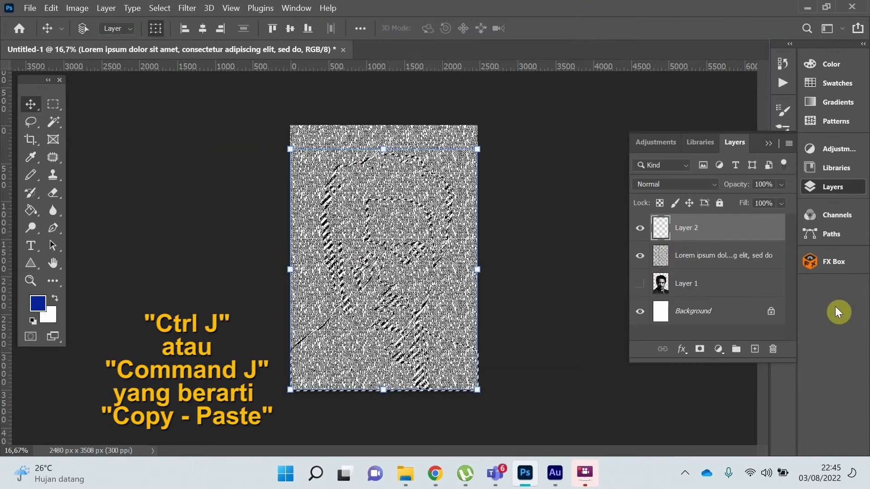
left_click(639, 255)
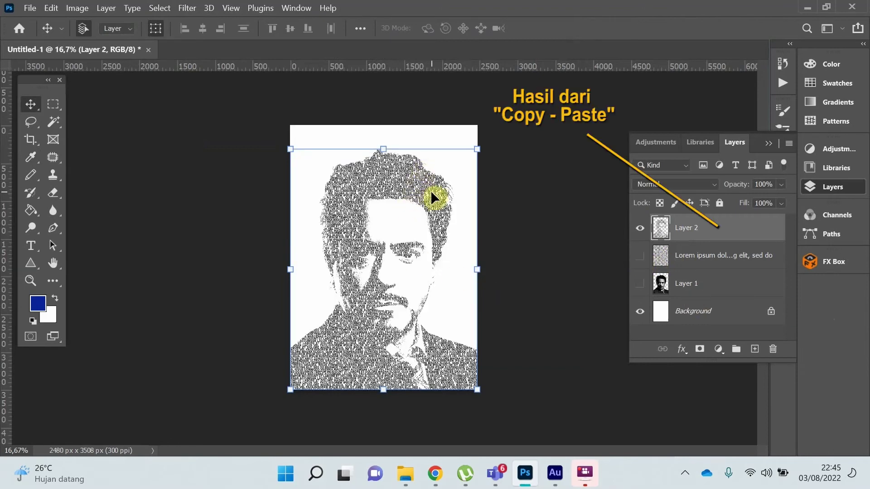
left_click(733, 321)
left_click(754, 350)
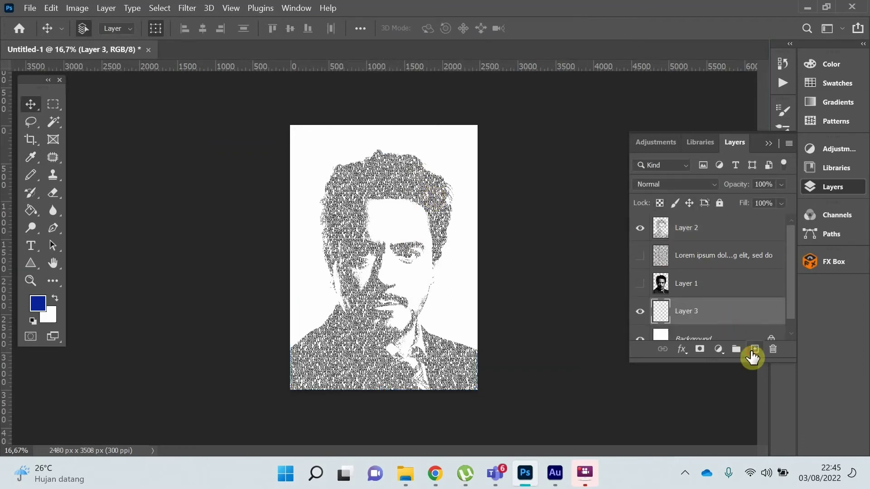
Step: Place the paper texture sj-objio-XFWiZTa2Ub0-unsplash (1) and scale it to fill the canvas
left_click(30, 8)
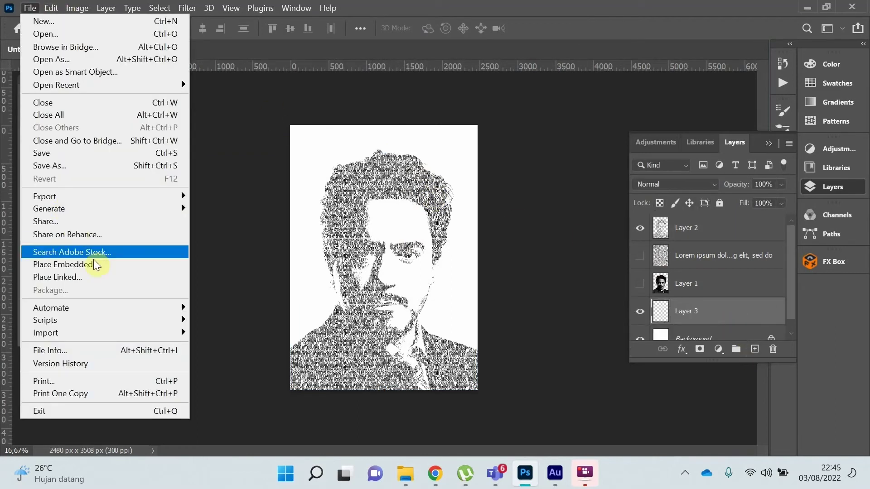
left_click(93, 259)
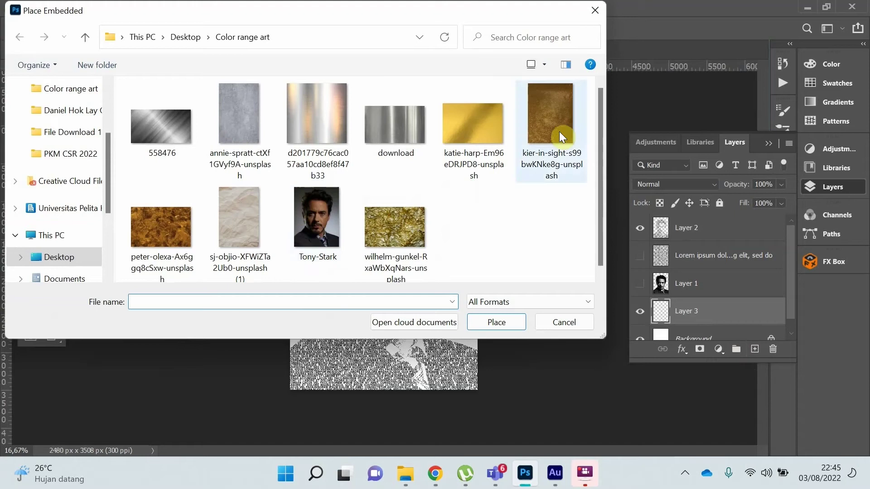
left_click(243, 222)
left_click(483, 322)
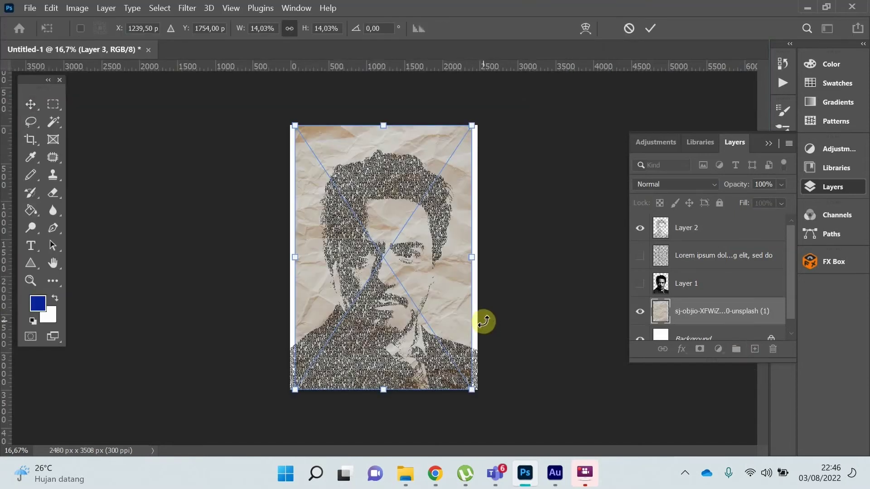
left_click_drag(475, 124, 478, 114)
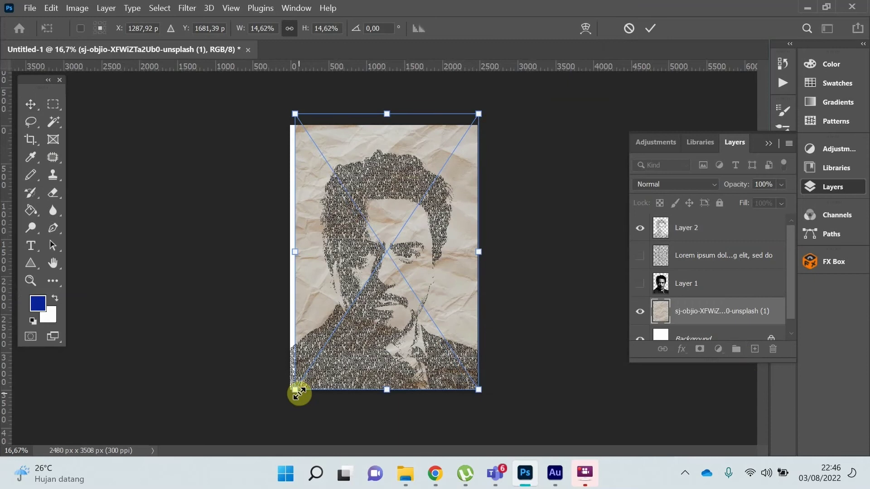
left_click_drag(294, 388, 287, 402)
Step: Commit the texture's scaling and rename Layer 2 to Black
left_click(30, 105)
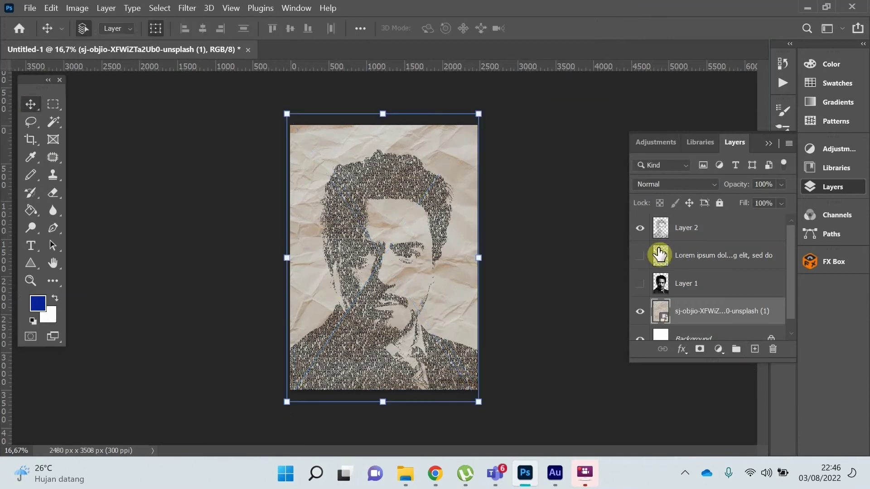
left_click(534, 214)
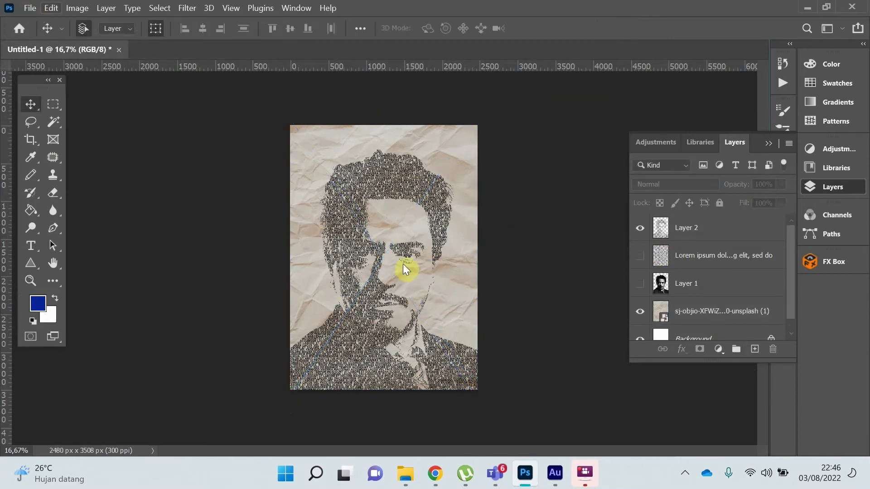
left_click(679, 235)
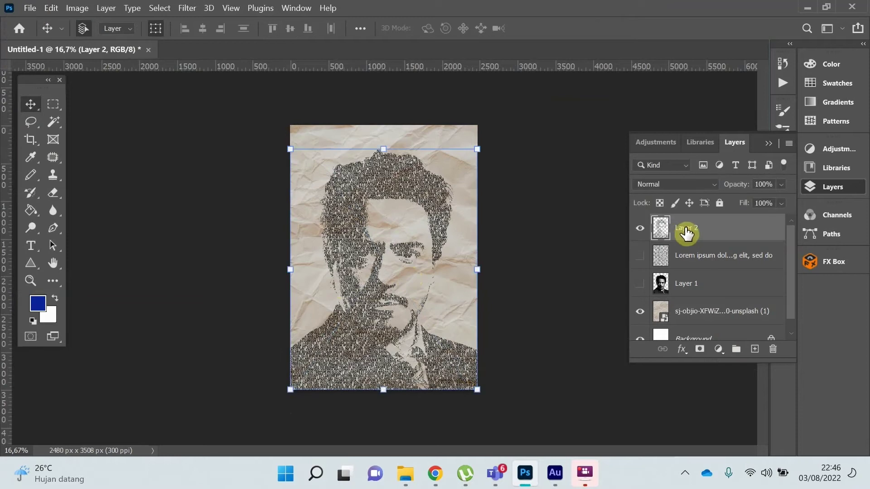
double_click(688, 228)
type("Black")
key("Return")
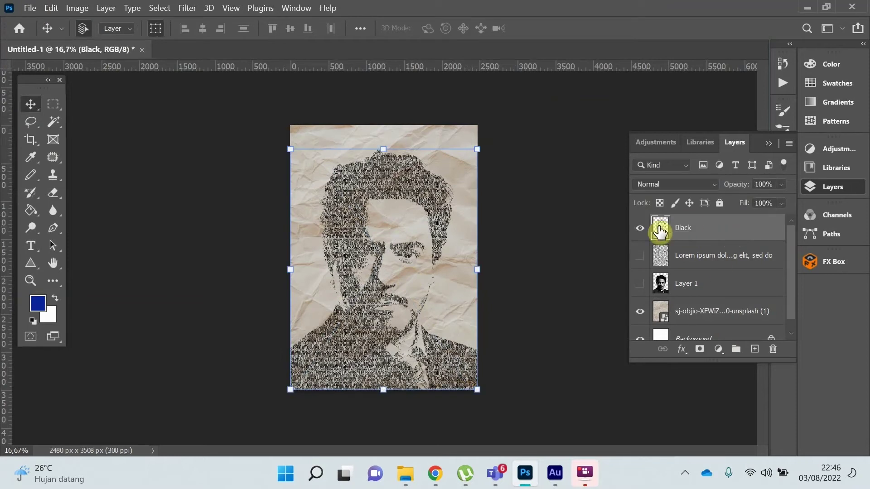
Step: Hide the texture and Background, duplicate Black as Black copy, and hide Black
left_click(640, 311)
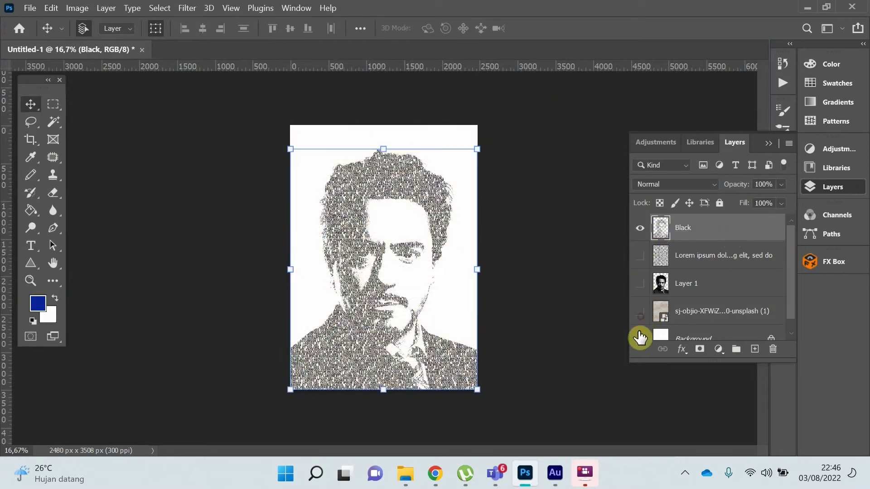
left_click(640, 339)
left_click_drag(705, 230, 755, 349)
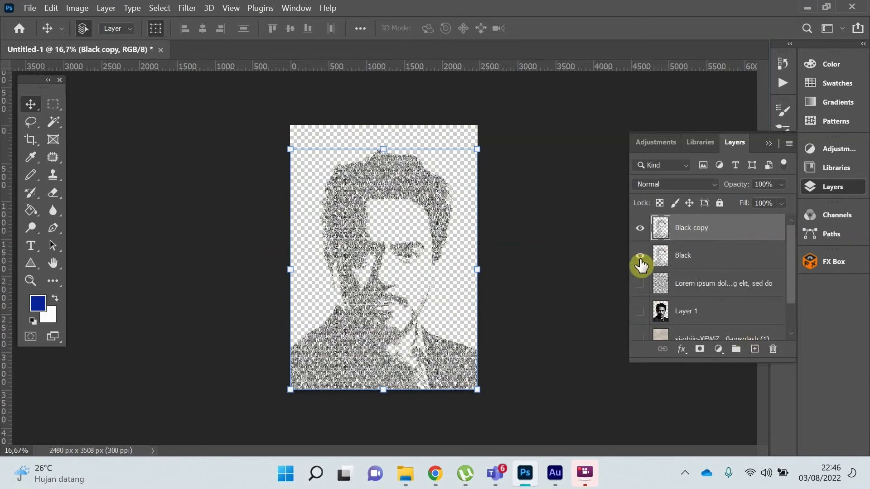
left_click(640, 256)
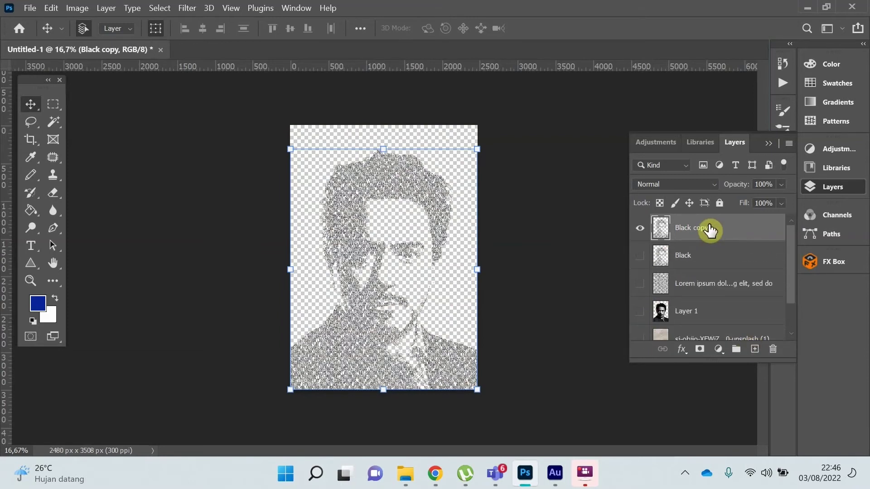
Step: Add a blue Solid Color fill layer clipped to Black copy
left_click(720, 351)
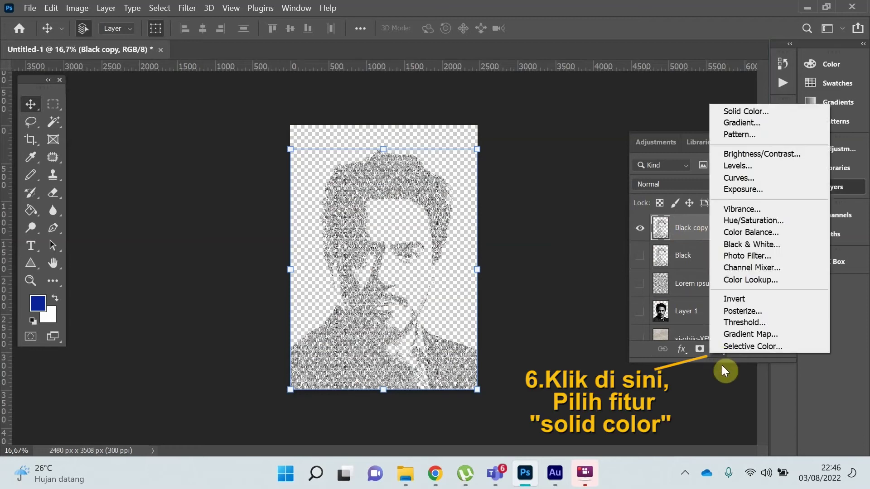
left_click(761, 111)
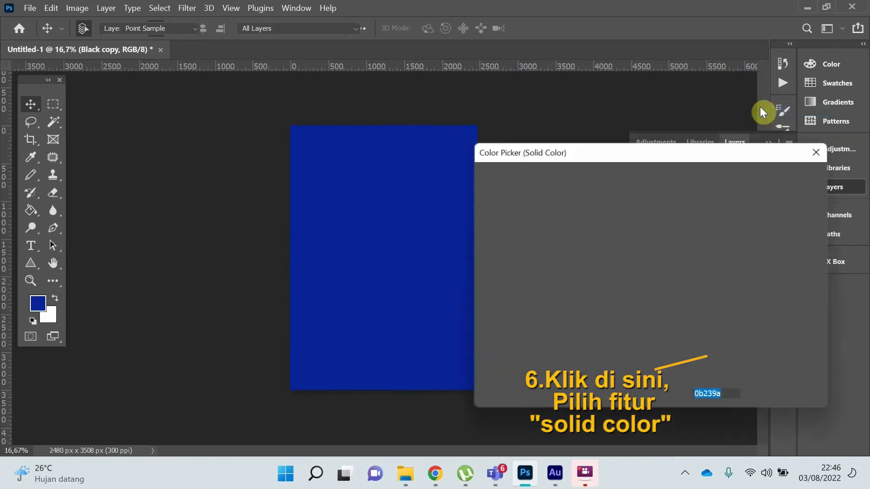
left_click(788, 177)
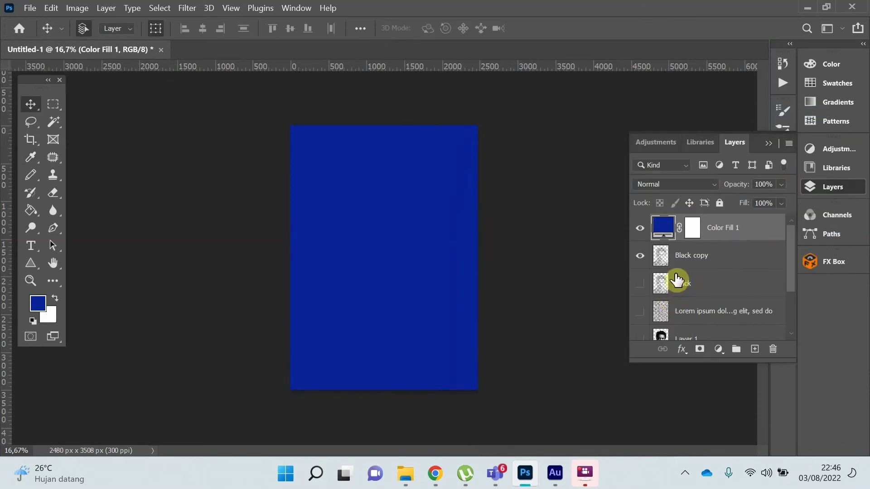
left_click_drag(681, 236, 668, 236)
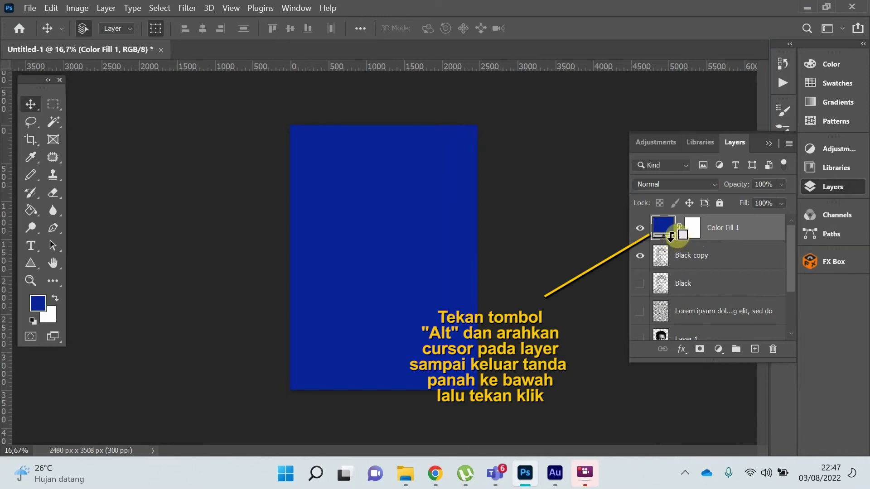
left_click(672, 236, "alt")
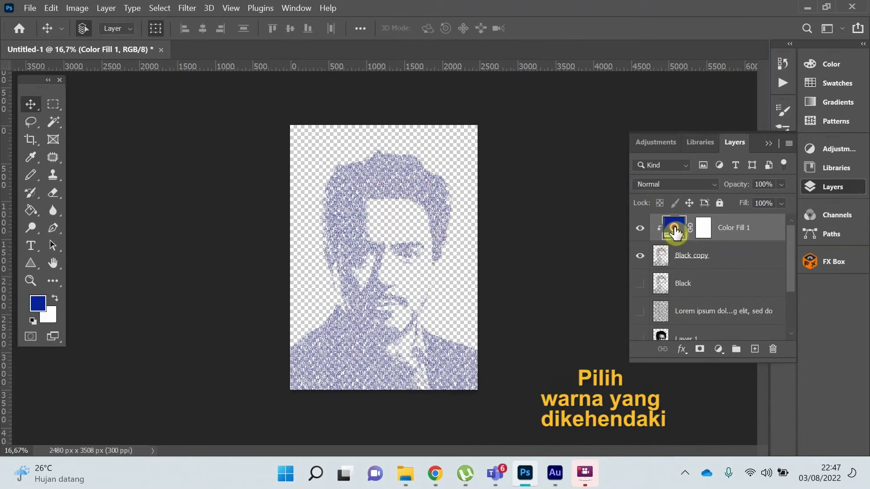
Step: Change the fill colour to dark teal 046b85
double_click(674, 227)
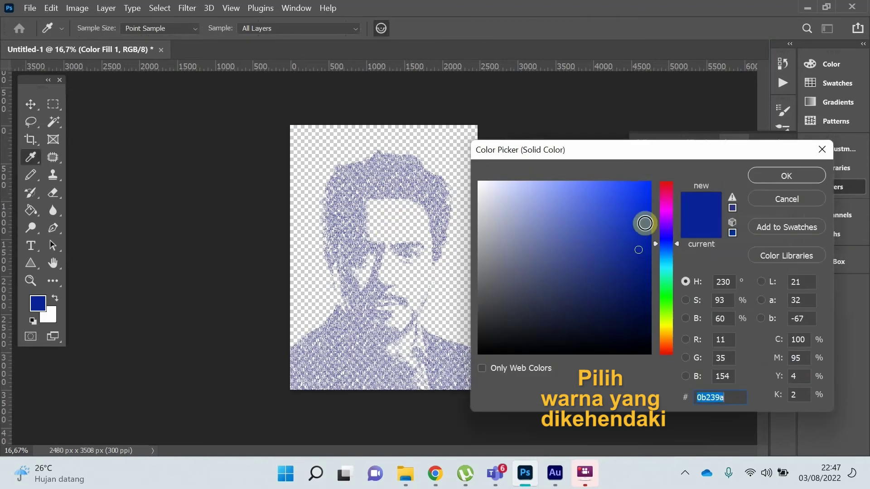
left_click(646, 224)
left_click_drag(646, 223, 645, 288)
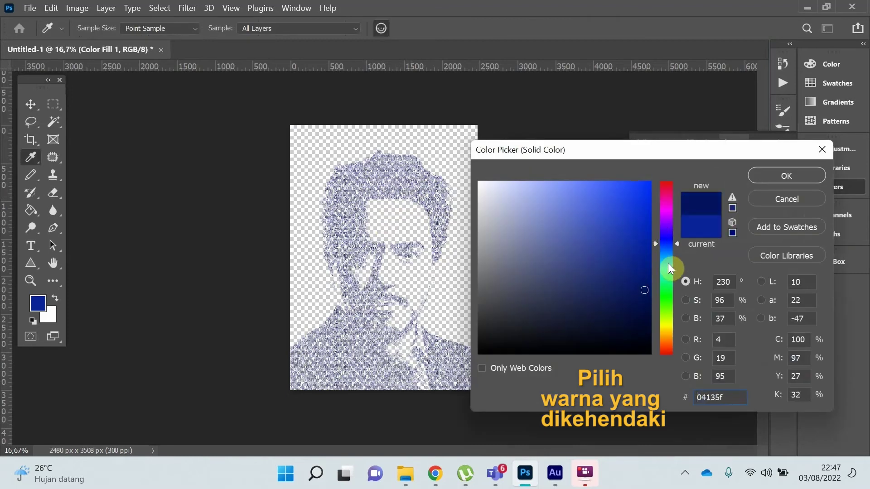
left_click(643, 292)
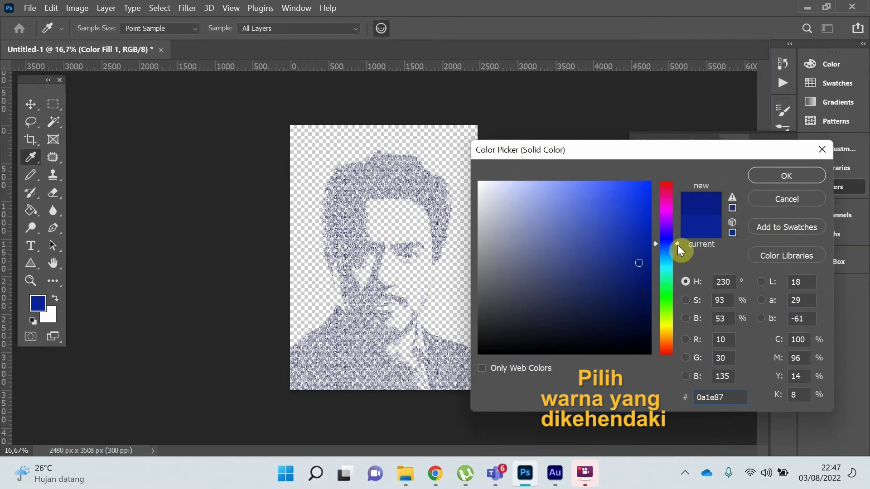
mouse_move(676, 245)
left_mouse_down()
mouse_move(677, 262)
mouse_move(647, 282)
left_mouse_up()
left_click(677, 262)
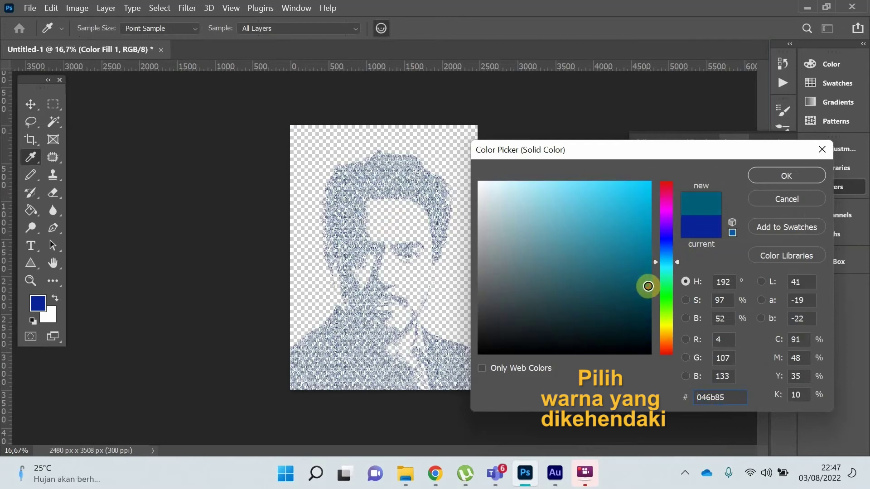
left_click(787, 175)
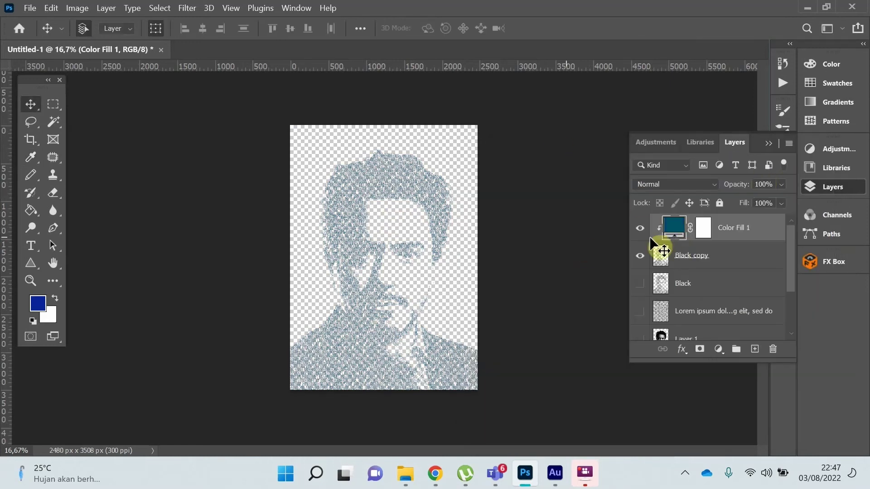
Step: Merge Color Fill 1 with Black copy and rename the merged layer Shaddow
left_click(730, 255)
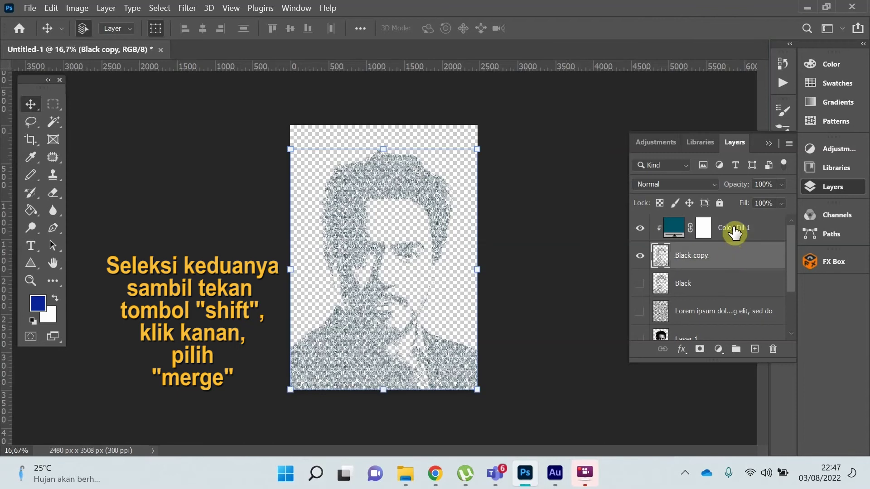
left_click(734, 232, "shift")
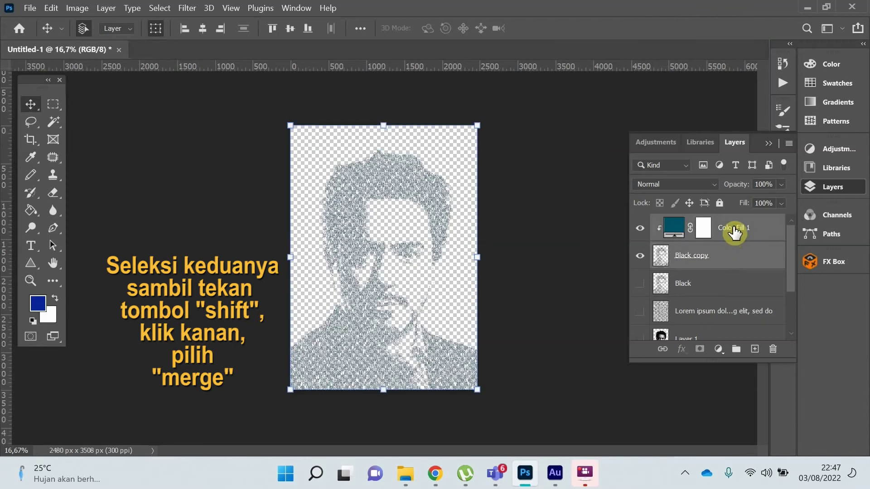
right_click(734, 232)
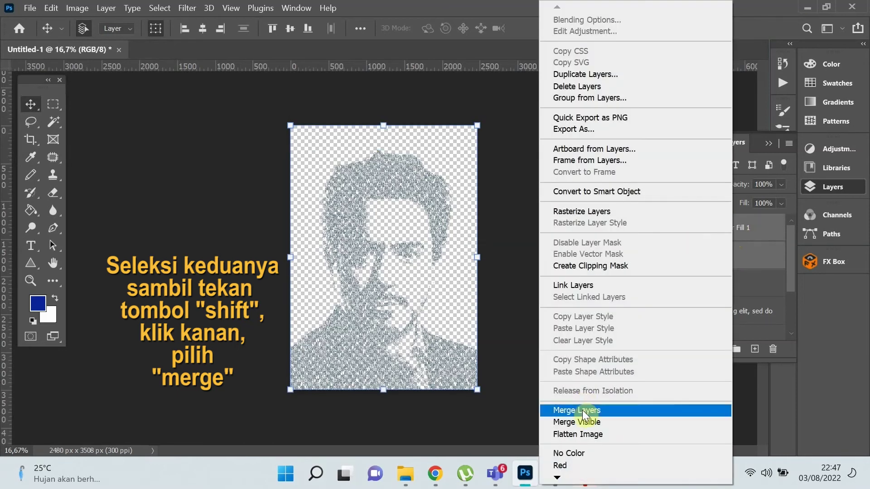
left_click(583, 411)
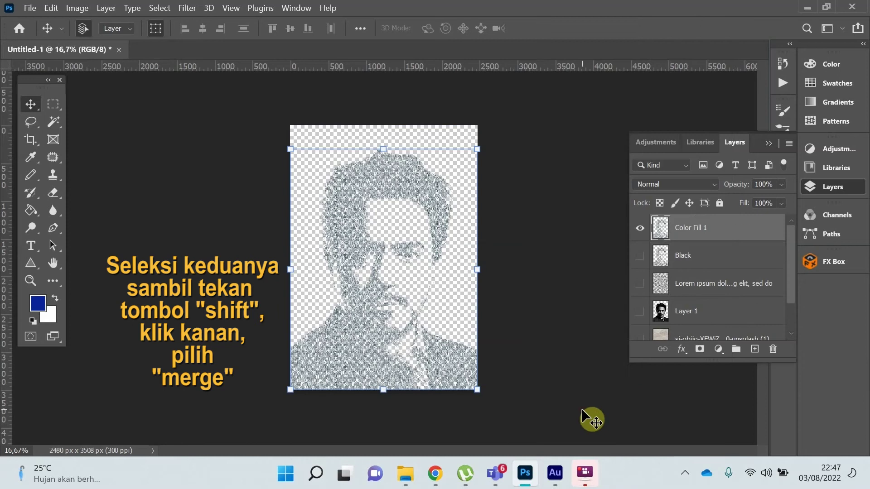
double_click(688, 228)
type("Shaddow")
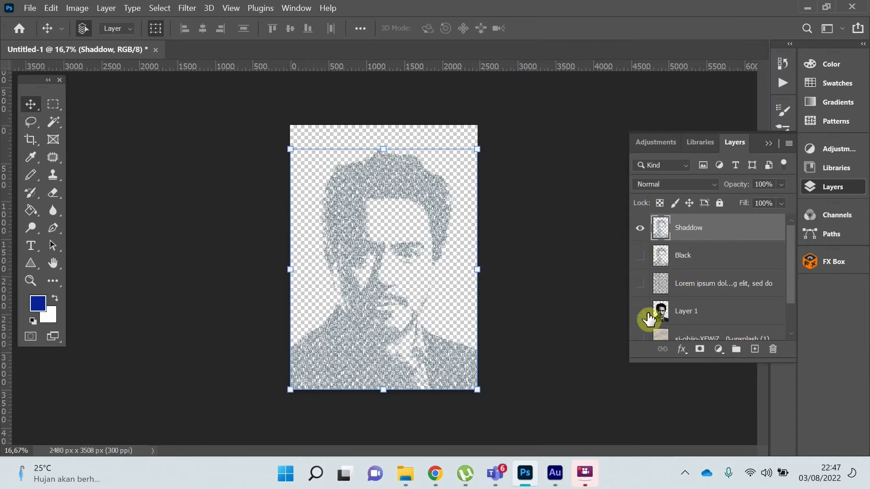
Step: Show Layer 1, hide Shaddow, and make Layer 1 the active layer
left_click(640, 312)
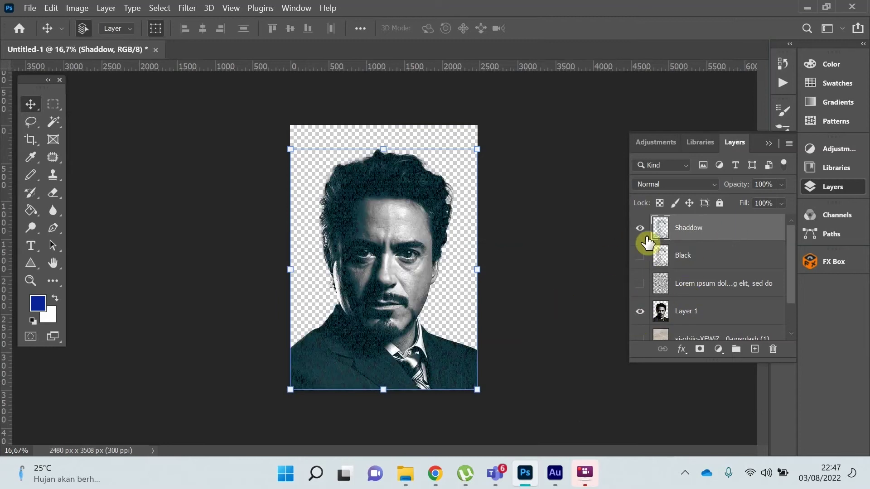
left_click(640, 228)
left_click(700, 316)
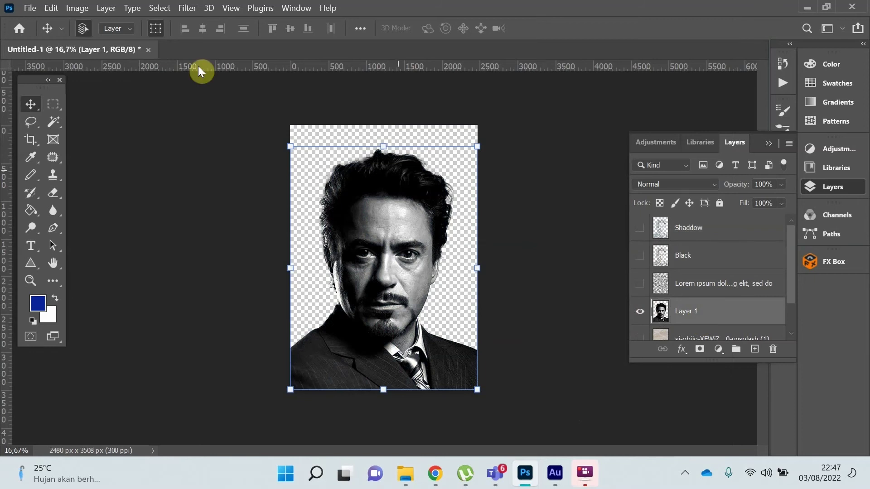
Step: Select the photo's Midtones with Color Range
left_click(161, 9)
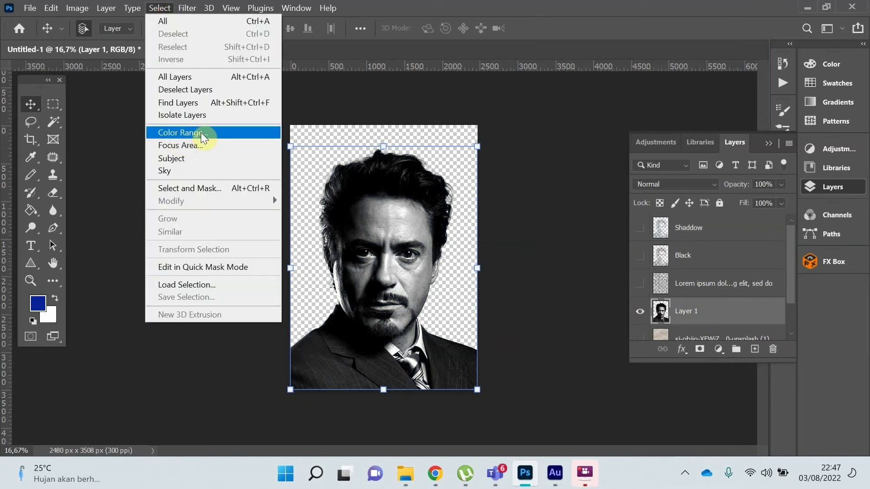
left_click(201, 132)
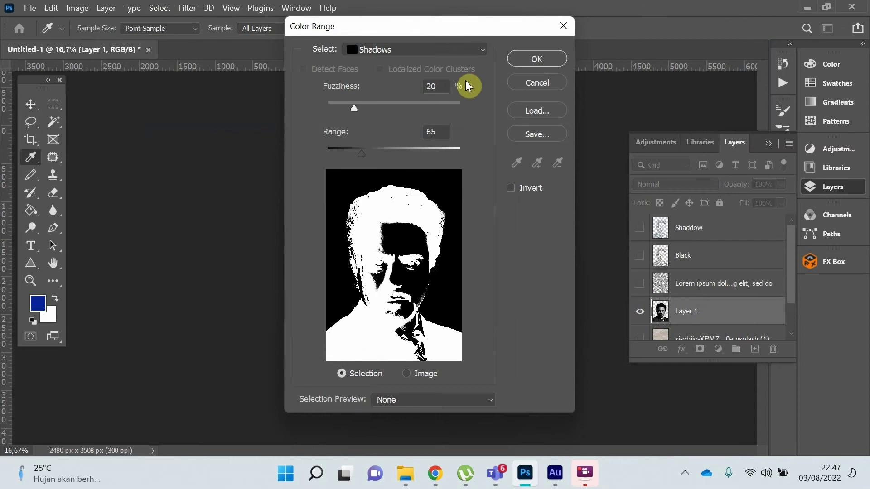
left_click(479, 49)
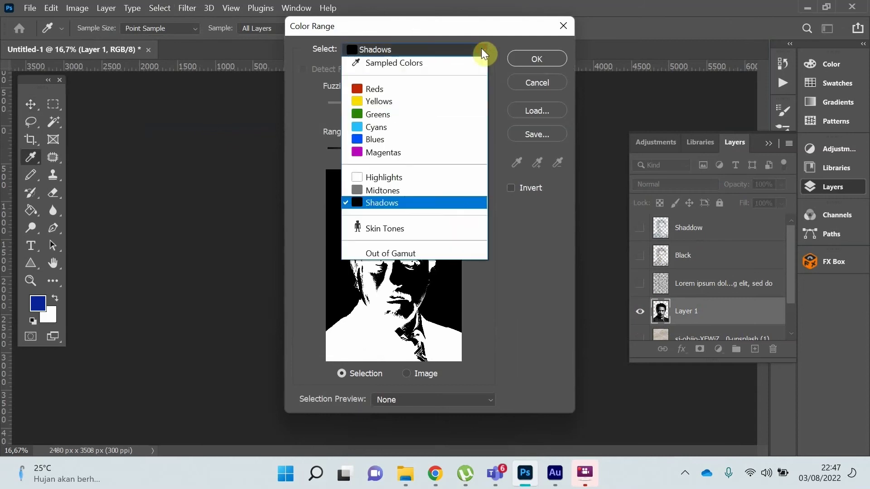
left_click(402, 187)
left_click(545, 57)
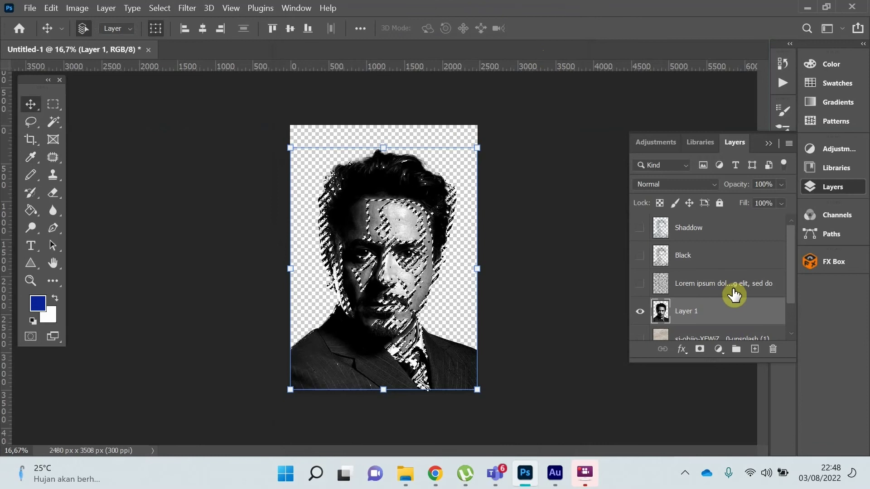
Step: Copy the selected midtone text from the Lorem ipsum layer onto a new layer named Midtones
left_click(640, 311)
left_click(639, 284)
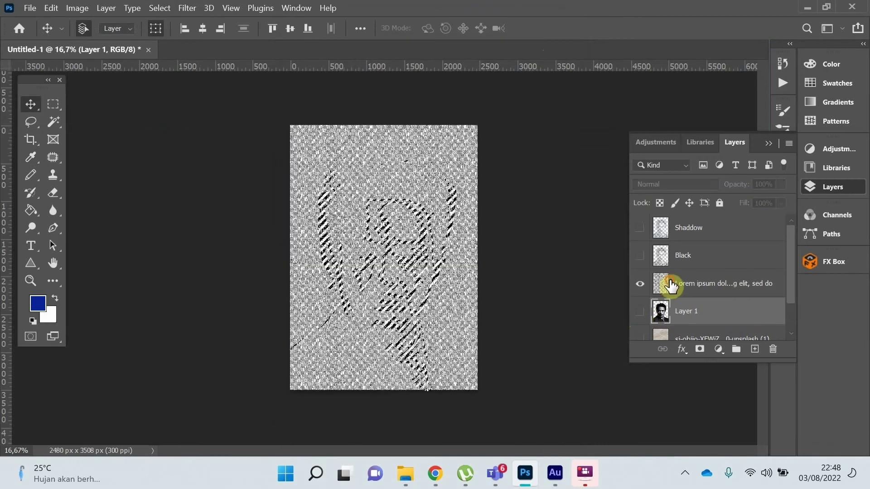
left_click(671, 285)
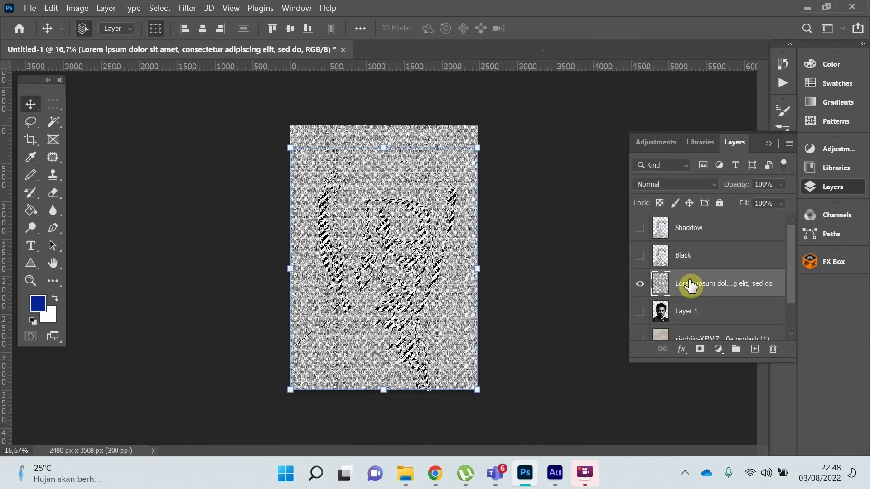
key("ctrl+j")
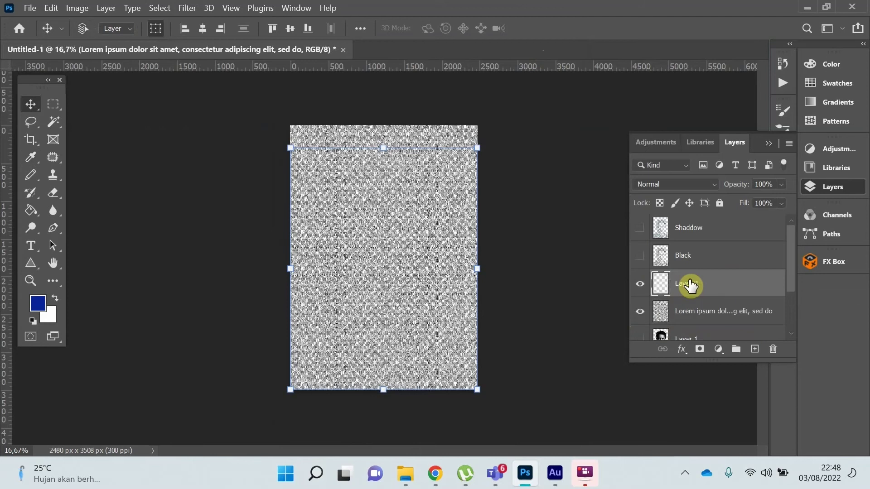
left_click(640, 311)
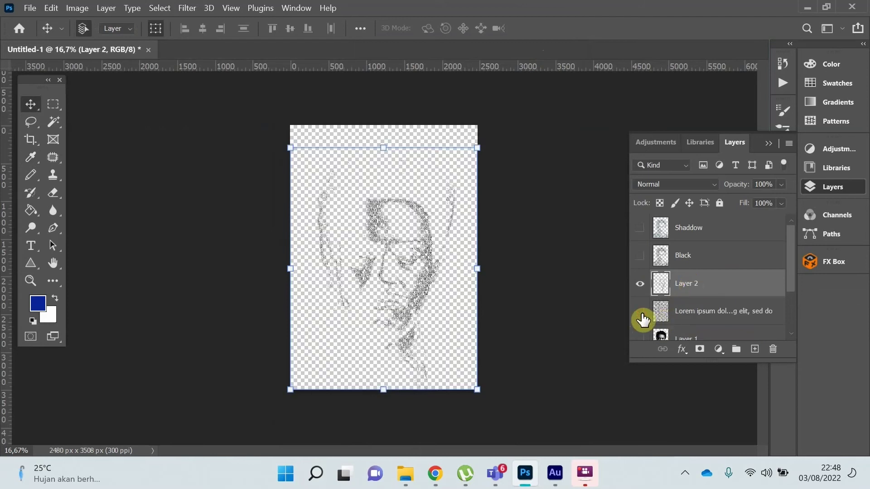
double_click(684, 285)
type("Midtones")
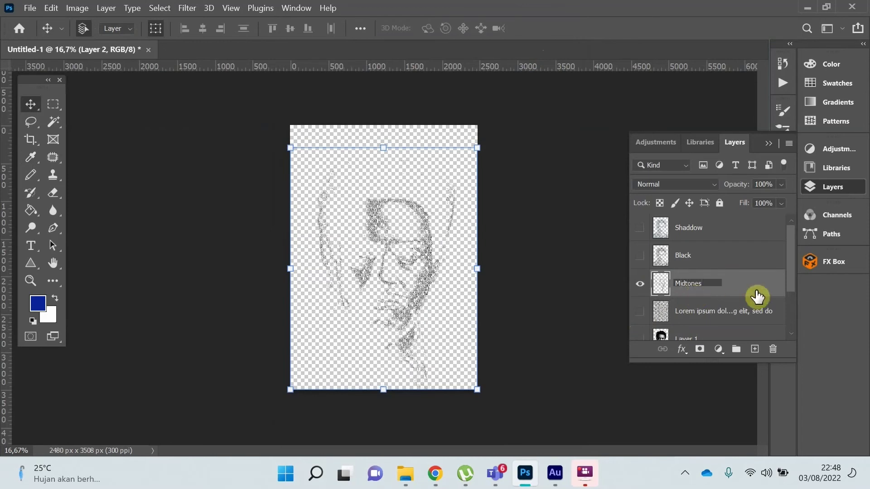
key("Return")
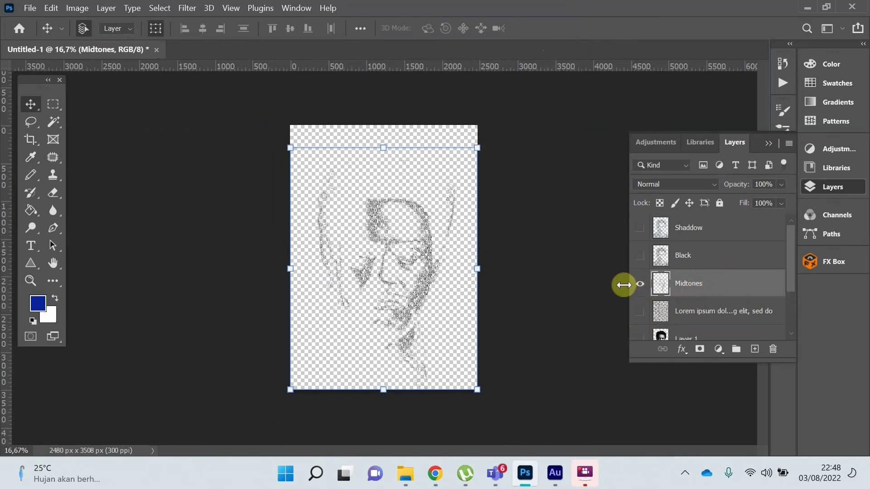
Step: Add a Solid Color fill layer in orange (f18035)
left_click(720, 353)
left_click(757, 110)
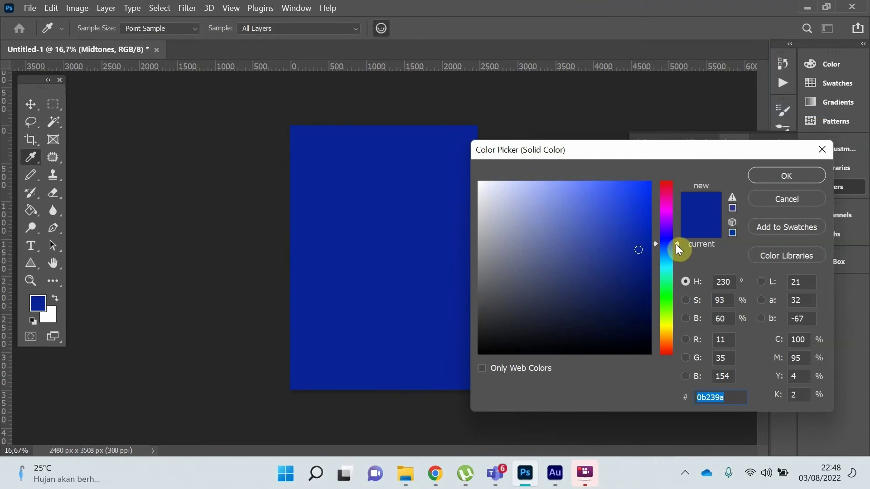
left_click_drag(677, 244, 667, 341)
left_click_drag(624, 208, 663, 185)
left_click_drag(675, 337, 676, 343)
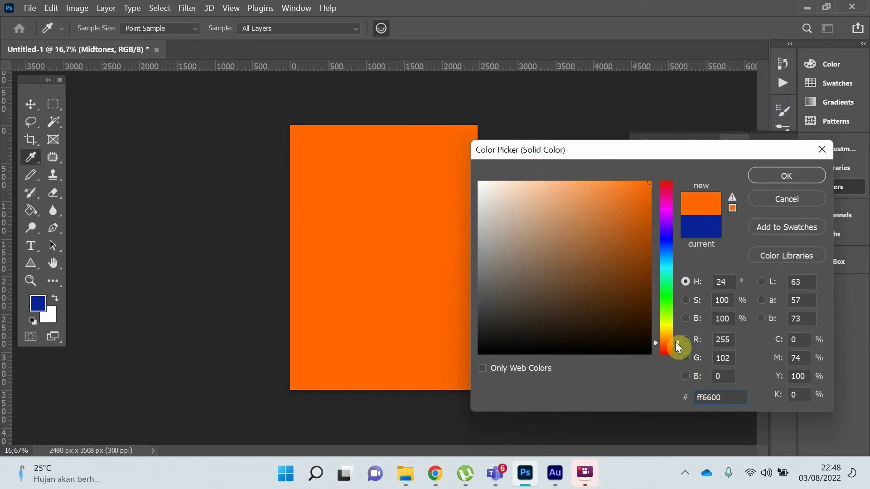
left_click(617, 189)
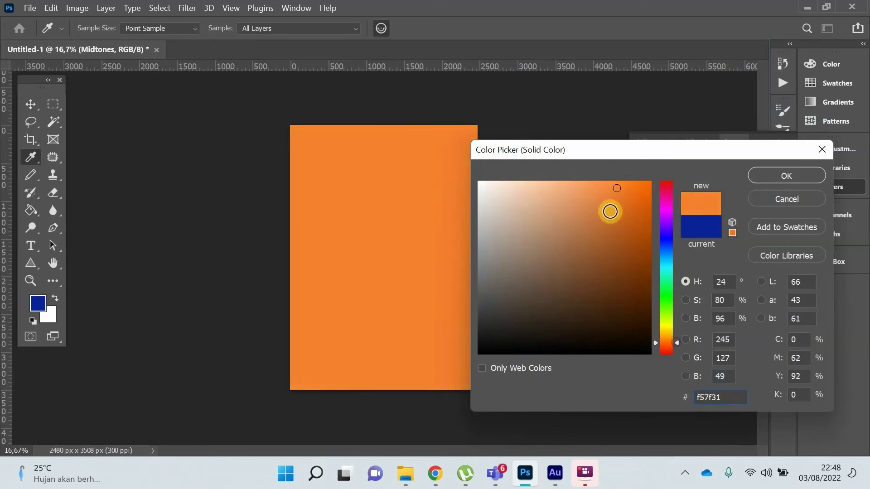
left_click(613, 191)
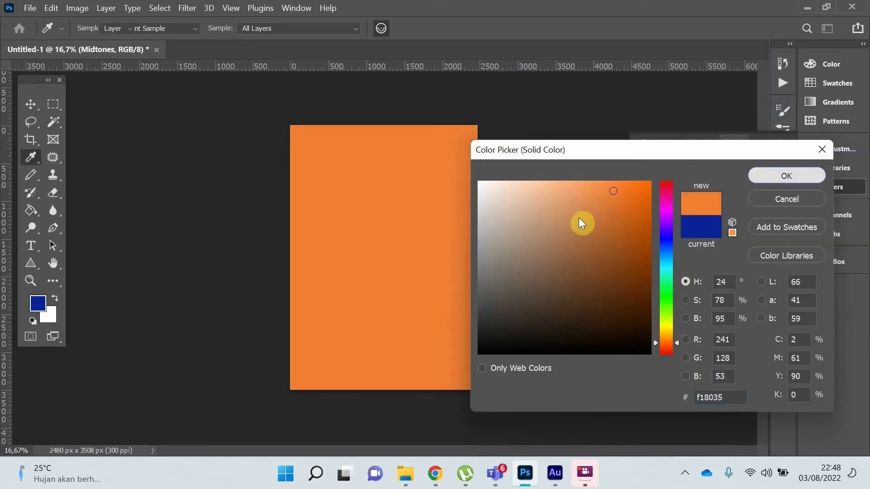
key("Return")
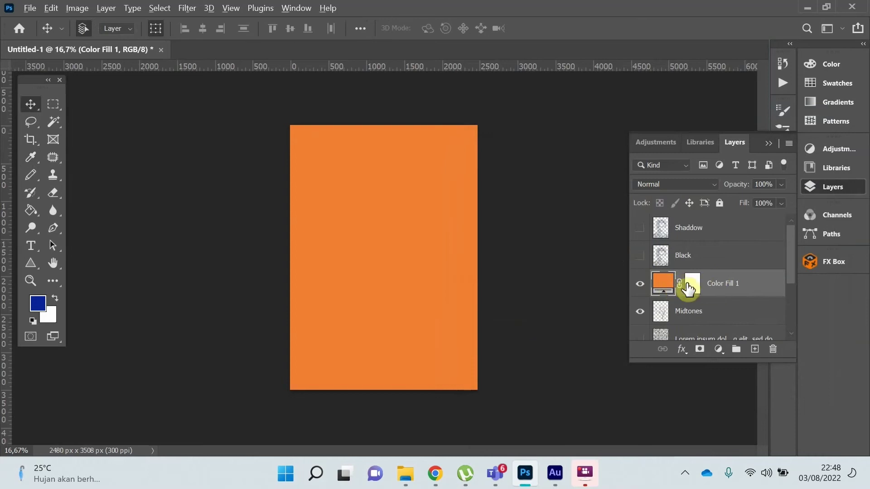
Step: Clip the orange fill to Midtones and merge the two layers
left_click_drag(713, 301, 714, 290)
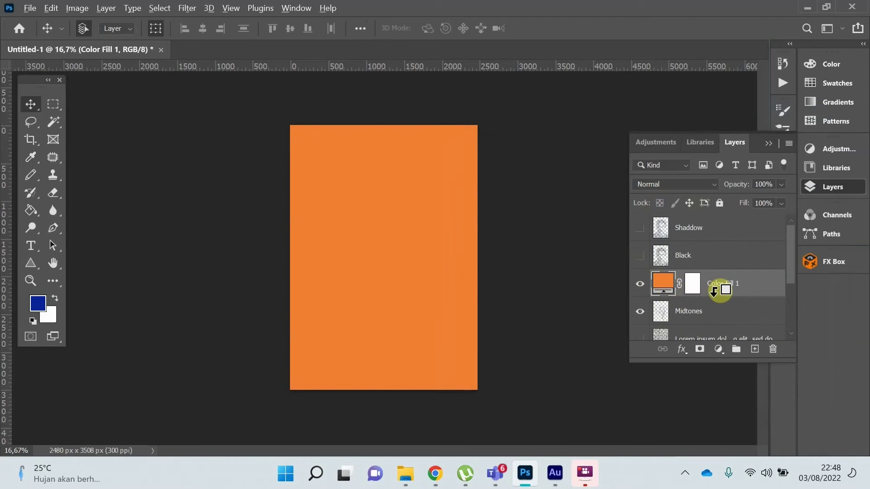
left_click(714, 290, "alt")
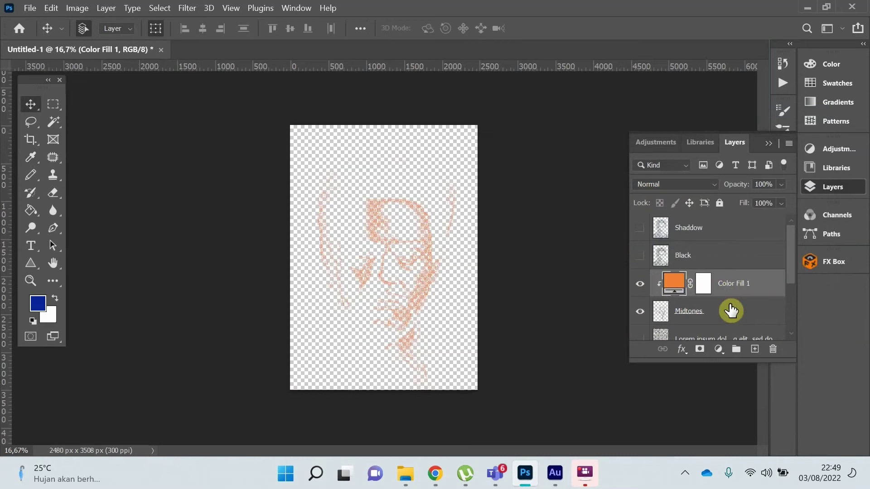
left_click(731, 313)
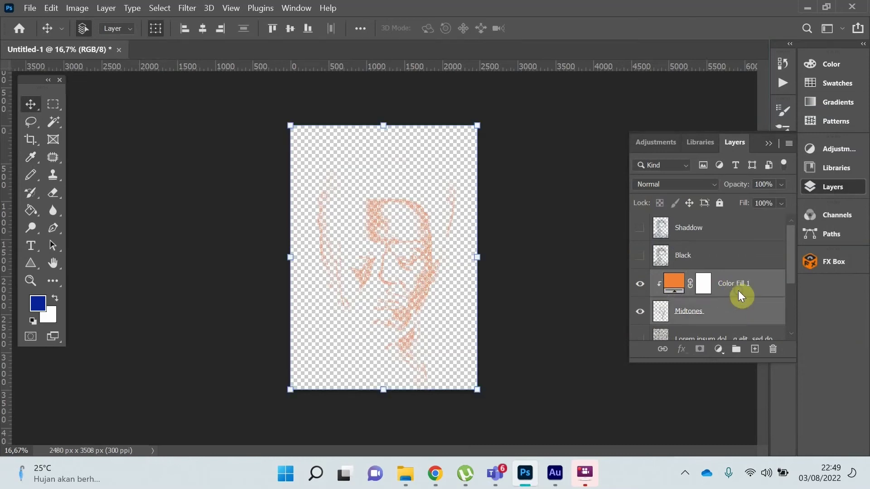
right_click(739, 293)
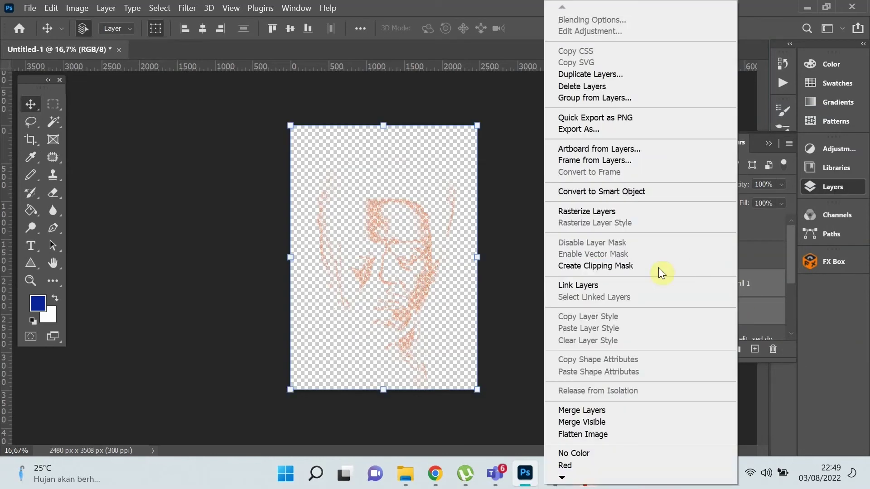
left_click(635, 410)
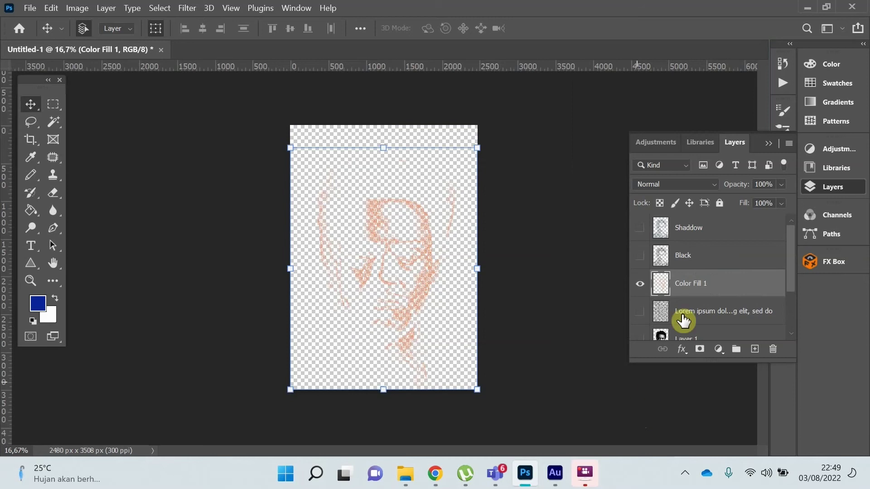
Step: Rename the merged layer Midtones, move it above Shaddow, and show Shaddow
double_click(691, 287)
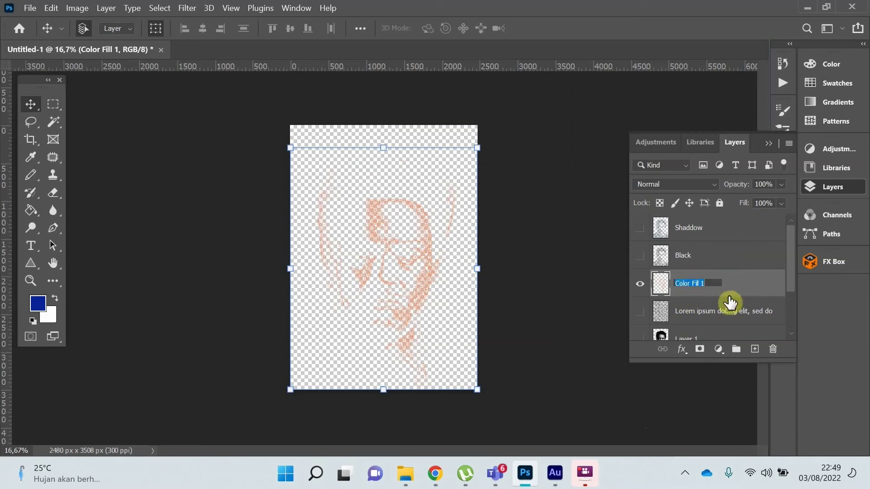
type("Midtones")
key("Return")
left_click_drag(716, 292, 707, 223)
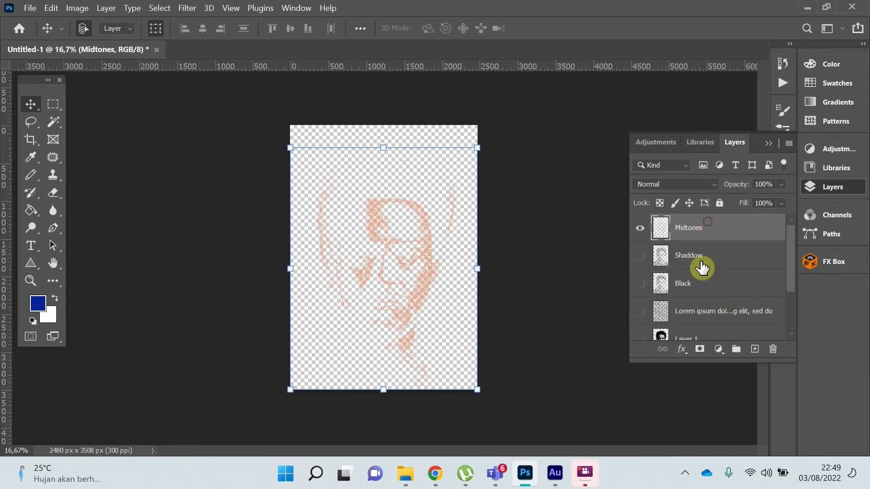
left_click(640, 260)
Step: Add Layer 2 above Background, paint-bucket fill it with dark navy #171923, and hide it
left_click_drag(792, 246, 791, 289)
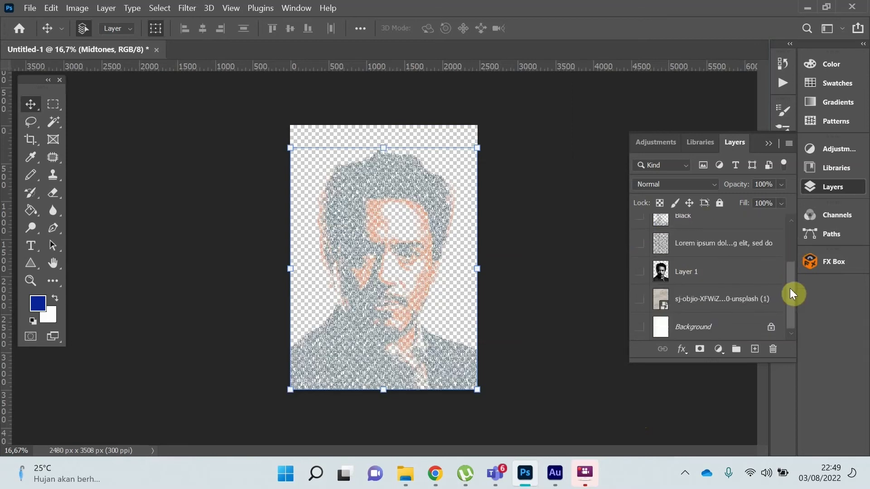
left_click(751, 332)
left_click(754, 349)
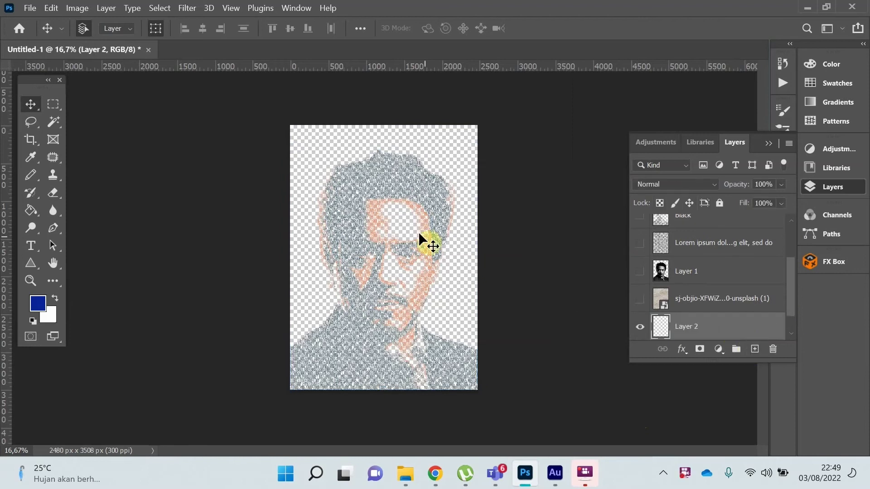
left_click(39, 303)
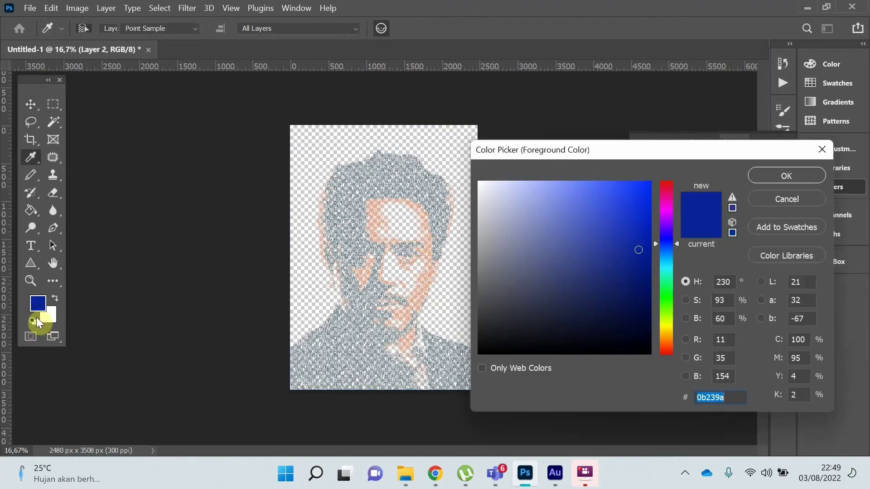
left_click(538, 331)
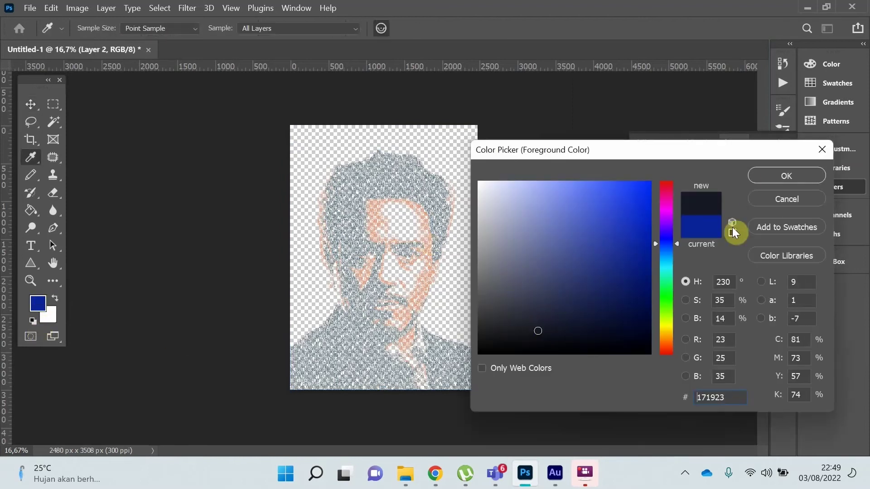
left_click(774, 175)
left_click(31, 211)
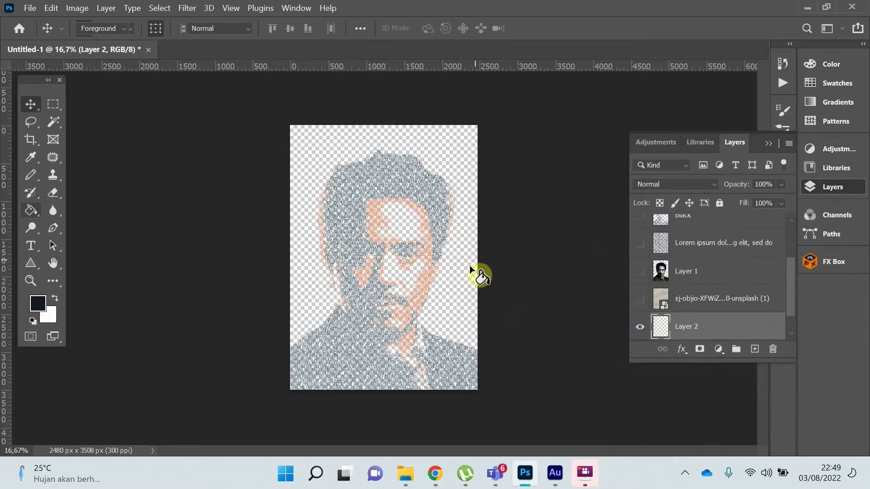
left_click(455, 271)
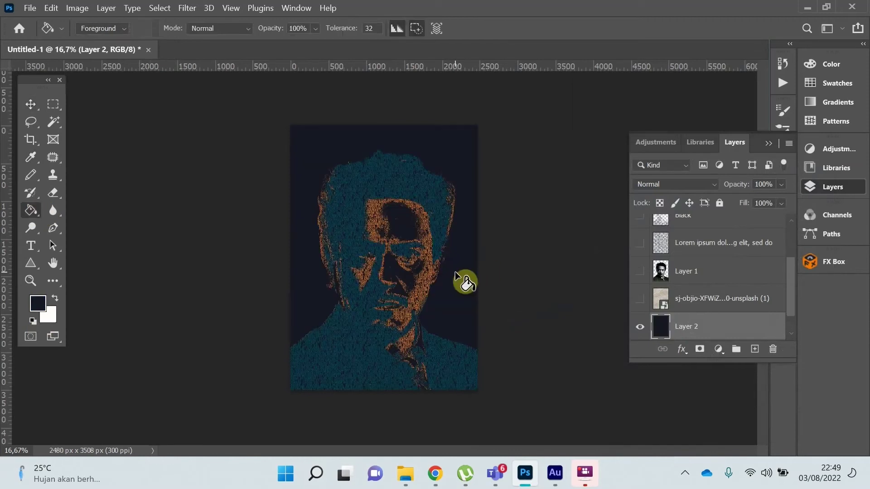
left_click(639, 330)
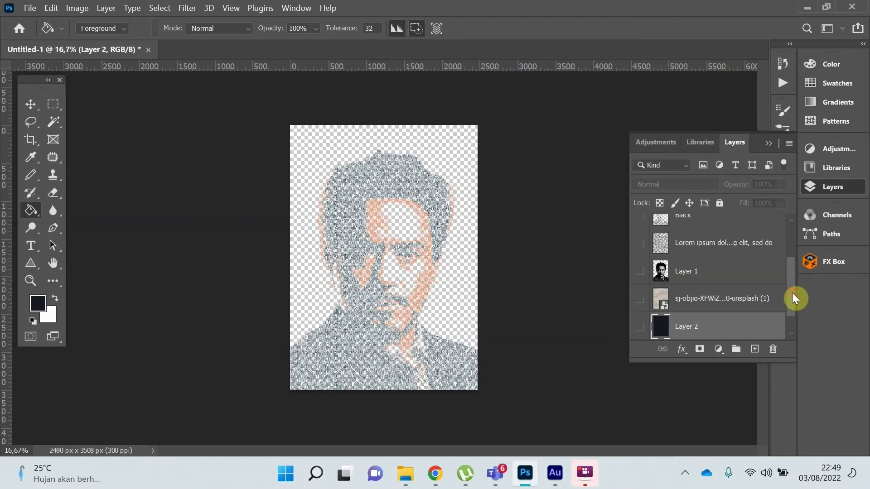
scroll(792, 293, "up", 2)
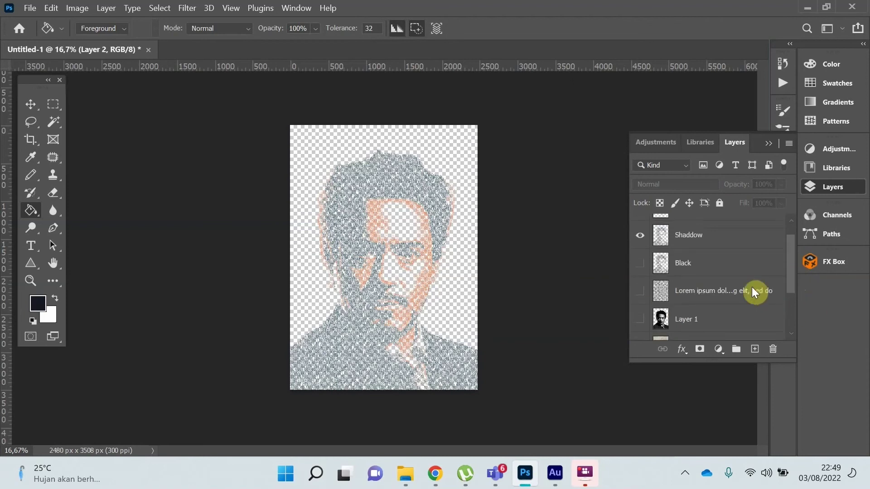
Step: Show and select the Layer 1 photo while hiding the Shaddow and Midtones layers
left_click(673, 325)
left_click(640, 320)
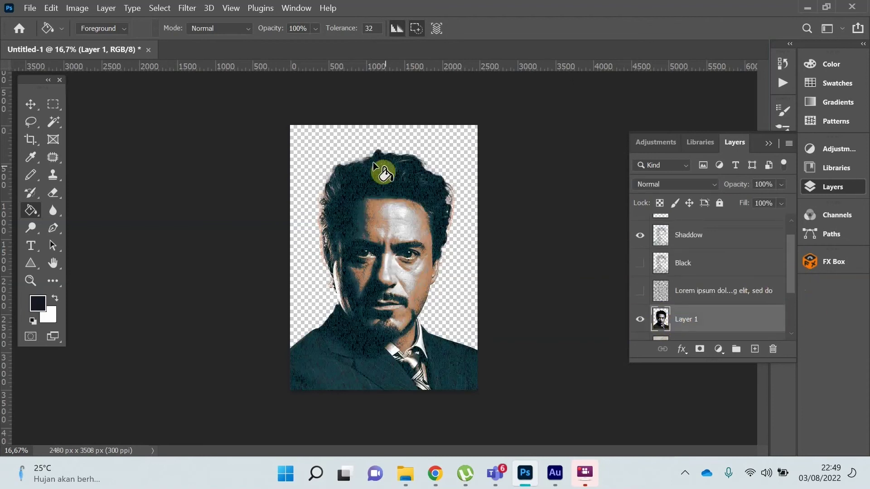
left_click(640, 235)
scroll(675, 262, "up", 1)
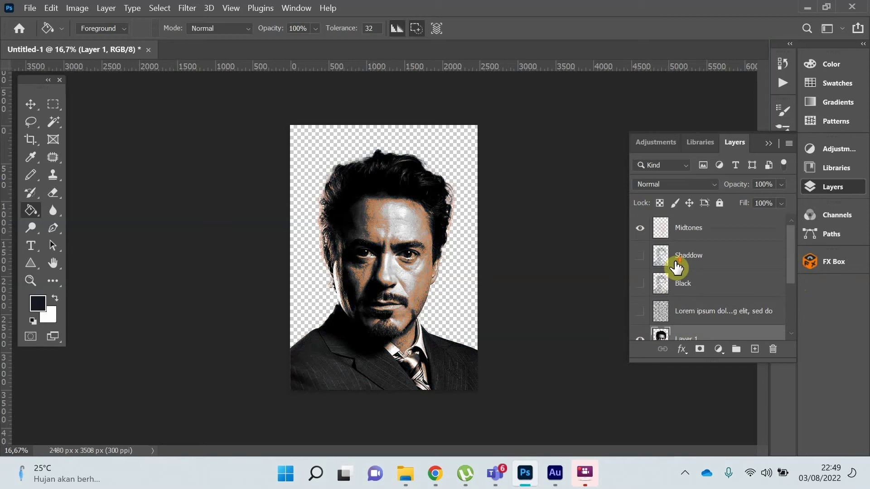
left_click(639, 228)
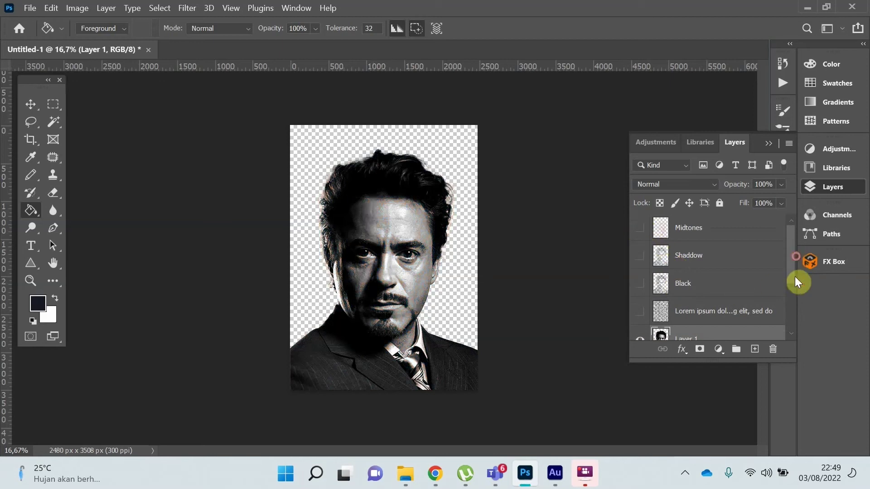
scroll(793, 281, "down", 2)
scroll(790, 298, "down", 1)
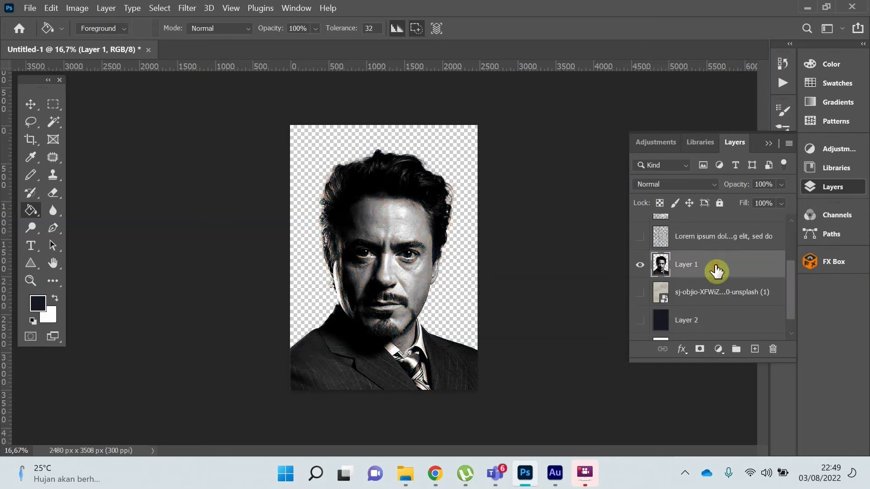
Step: Select the portrait's Highlights with Select > Color Range
left_click(160, 8)
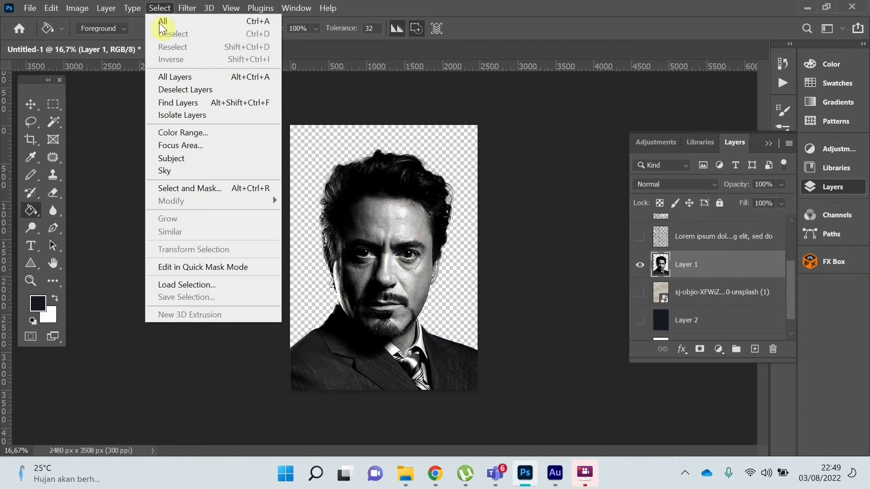
left_click(183, 132)
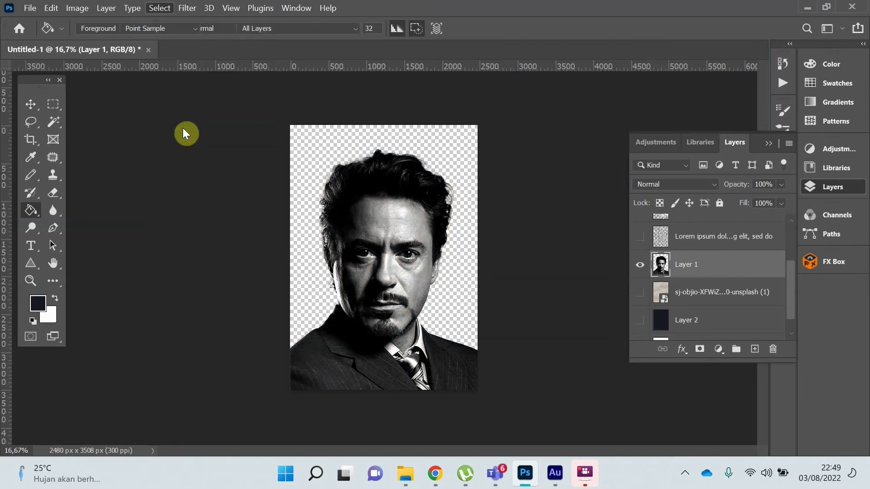
left_click(484, 50)
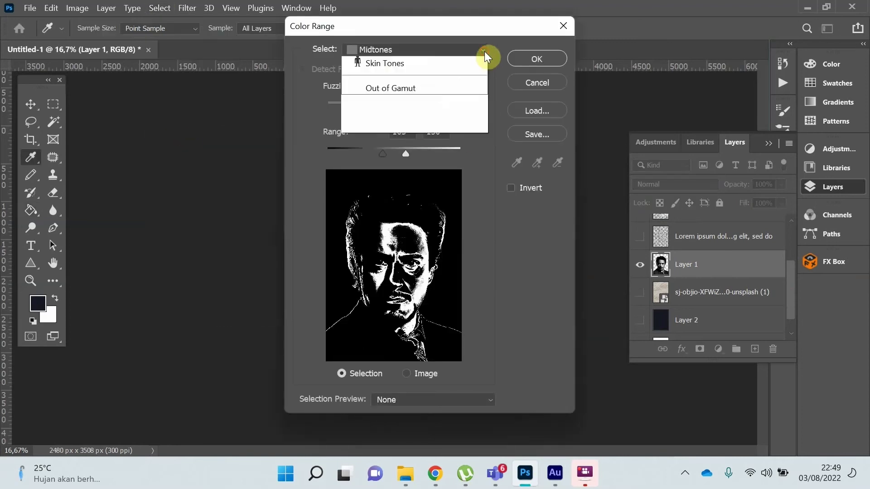
left_click(401, 180)
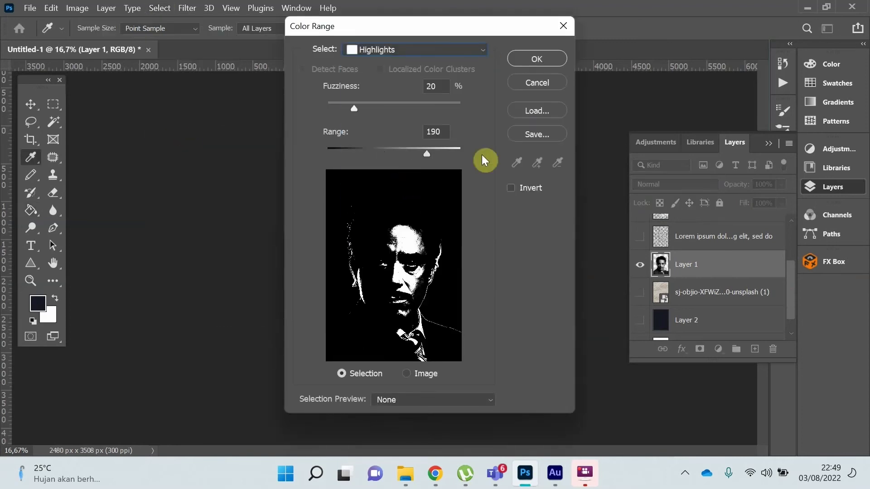
left_click(551, 57)
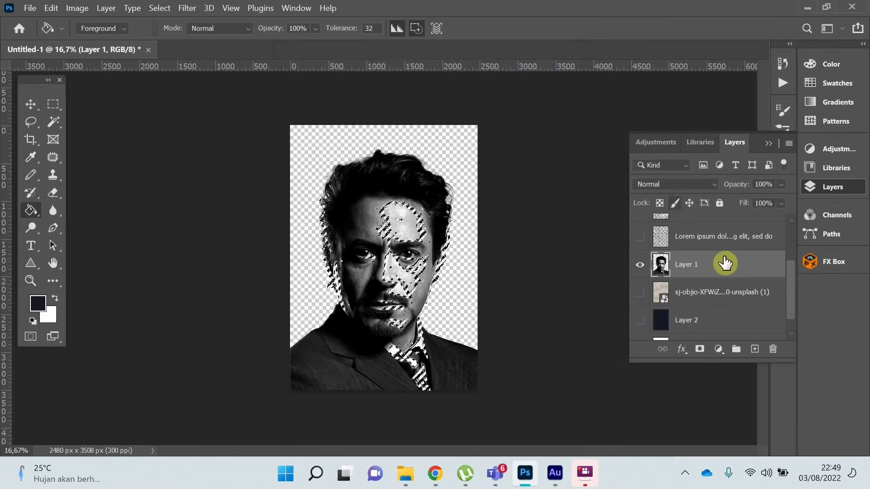
Step: Hide Layer 1 and show and select the Lorem ipsum text layer
scroll(728, 265, "up", 2)
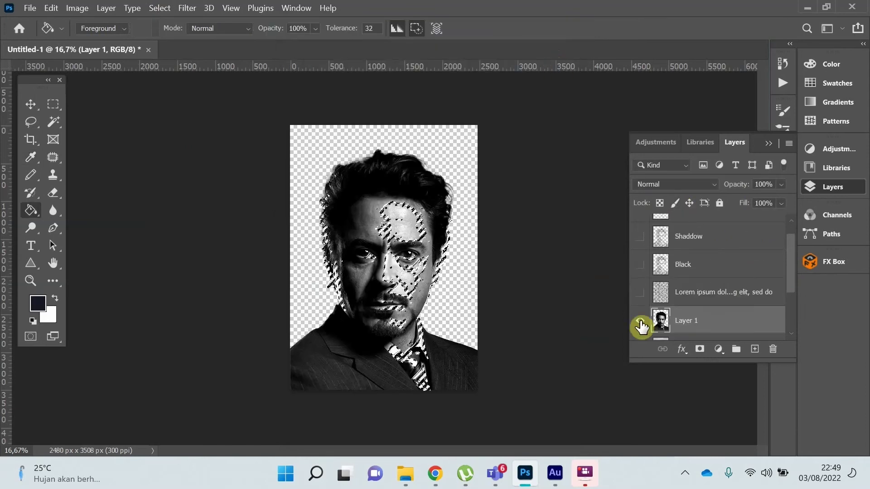
left_click(640, 320)
left_click(639, 293)
left_click(689, 292)
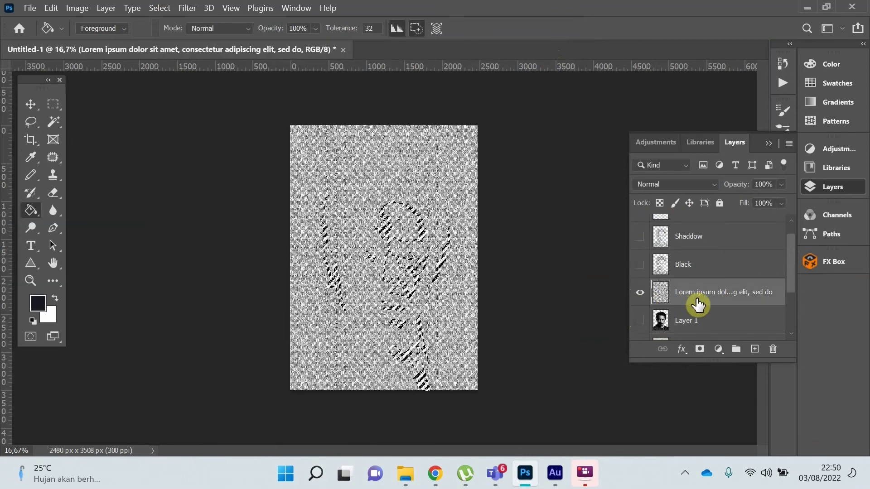
Step: Copy the highlight text to Layer 3, hide Lorem ipsum, and add a pale yellow #fff6ba fill
key("ctrl+j")
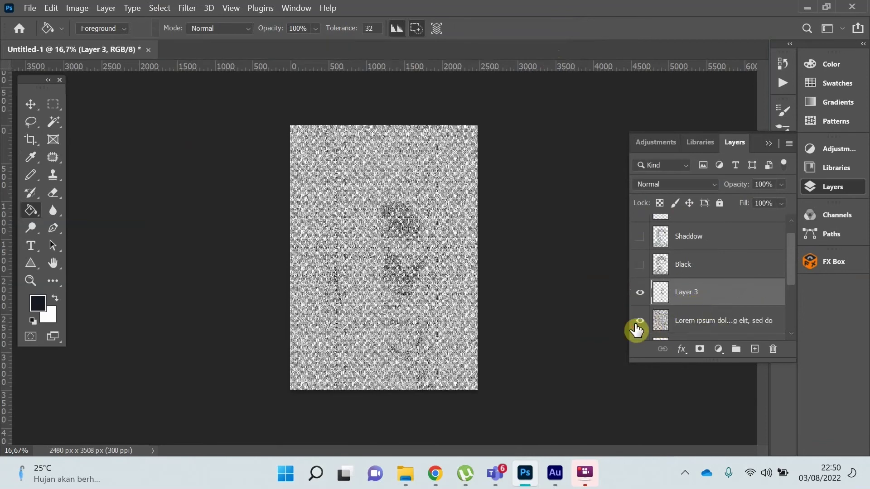
left_click(639, 320)
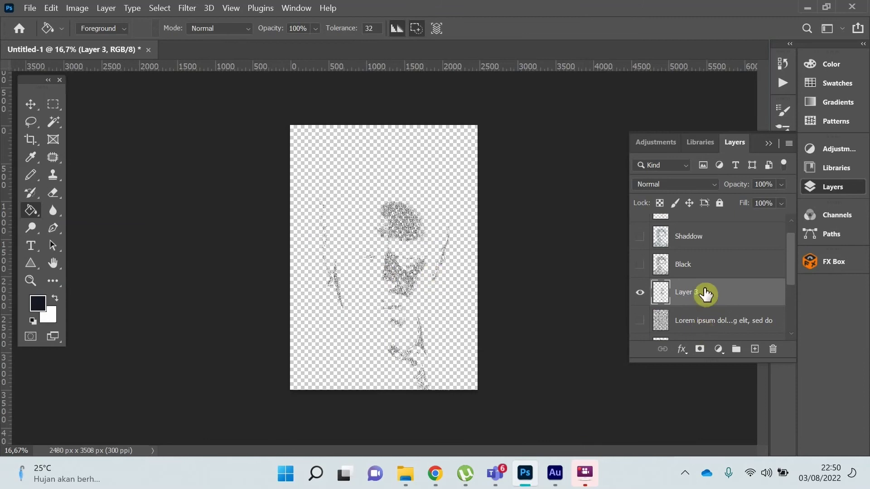
left_click(719, 352)
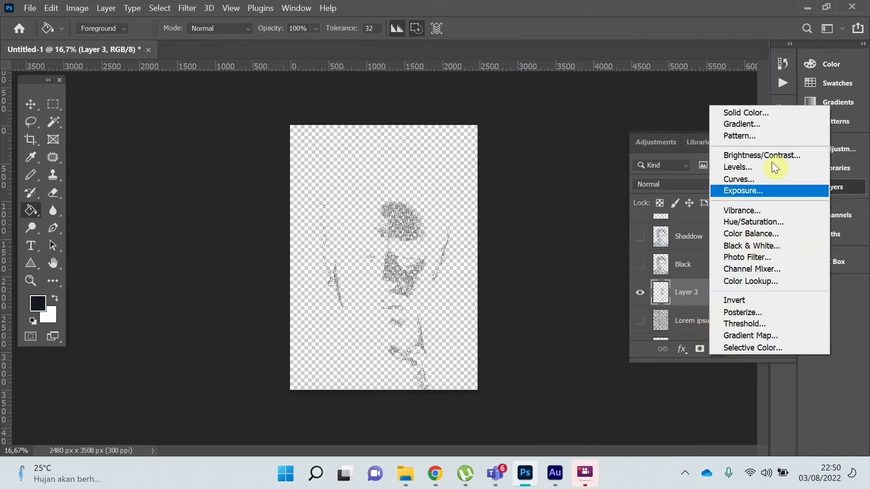
left_click(760, 113)
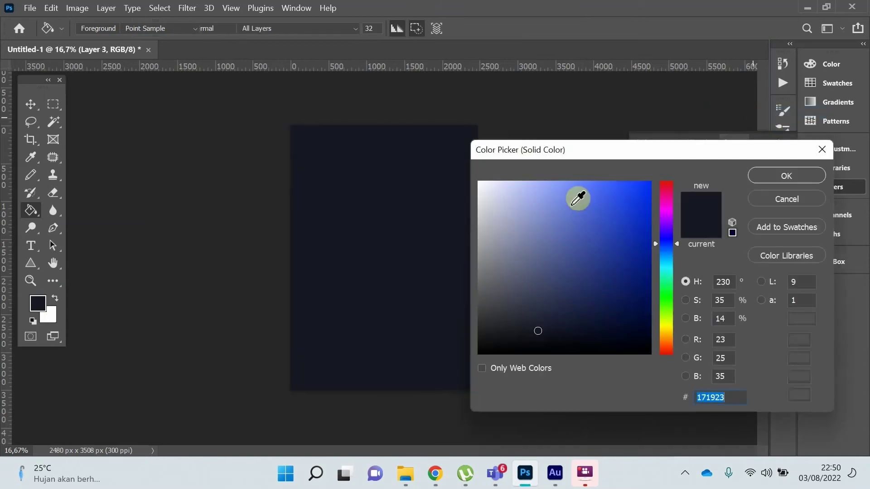
left_click(670, 329)
left_click_drag(544, 184, 521, 179)
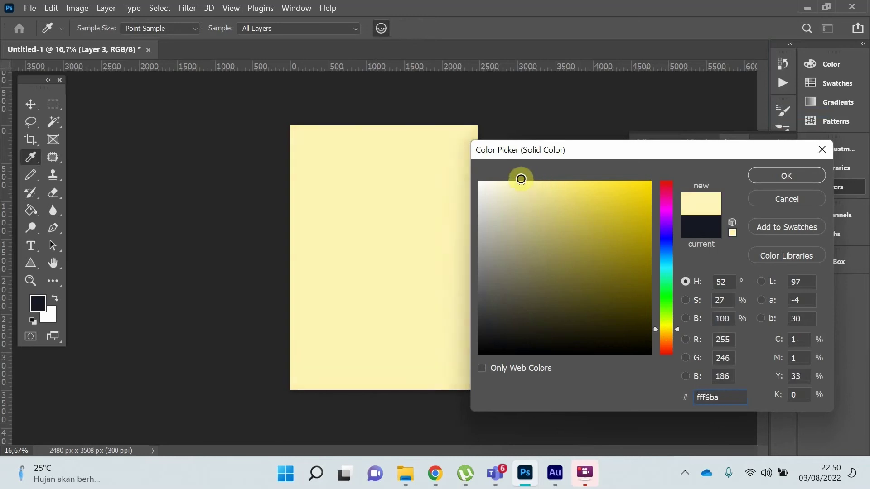
left_click(779, 174)
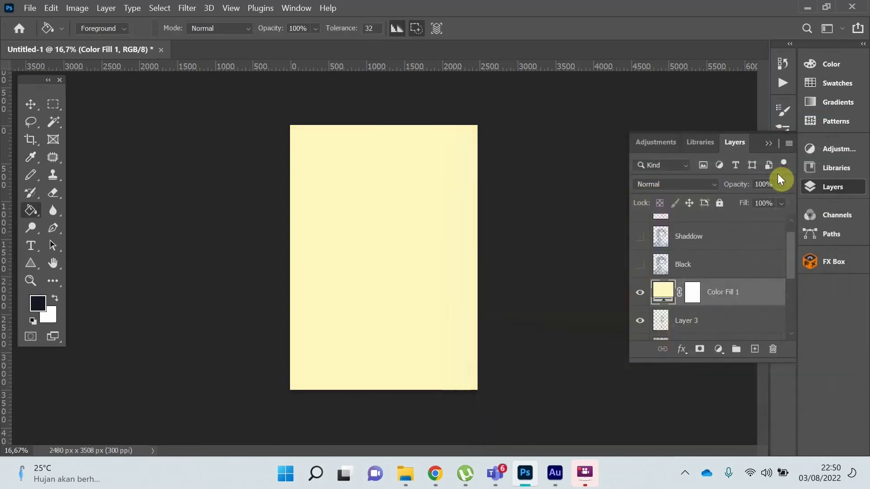
Step: Clip the yellow fill to Layer 3 and select both layers
left_click_drag(696, 308, 694, 300)
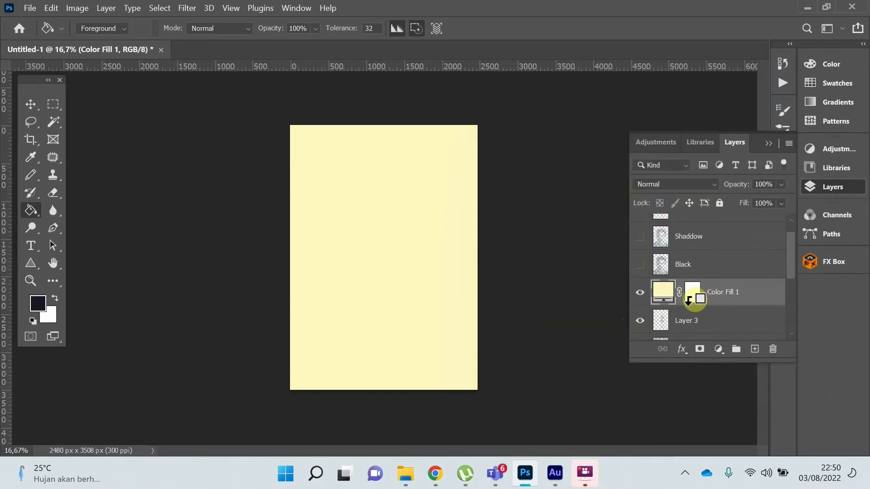
left_click(696, 300, "alt")
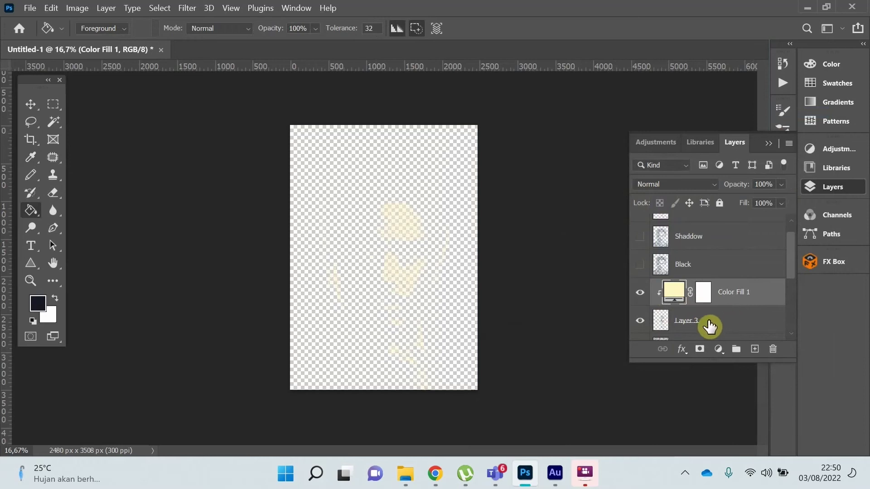
left_click(726, 322, "shift")
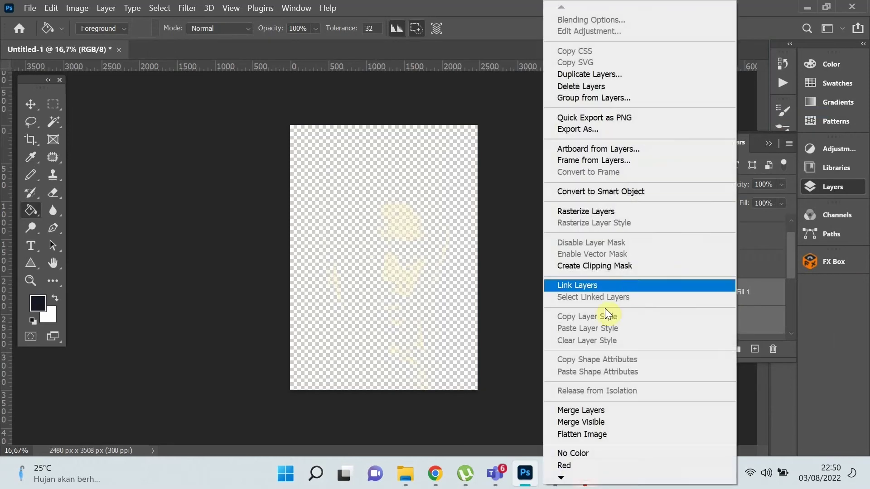
Step: Merge the yellow fill into Layer 3, show Shaddow and Midtones, and hide Black below Color Fill 1
left_click(612, 410)
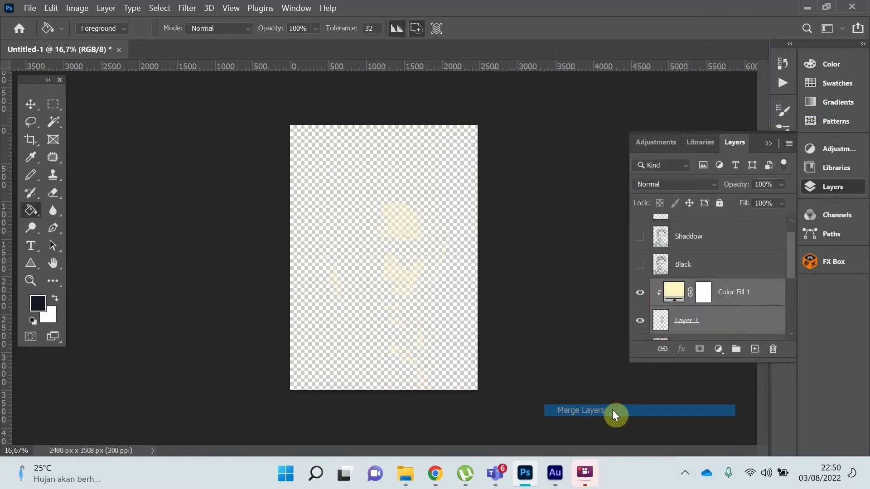
left_click(640, 264)
left_click(640, 236)
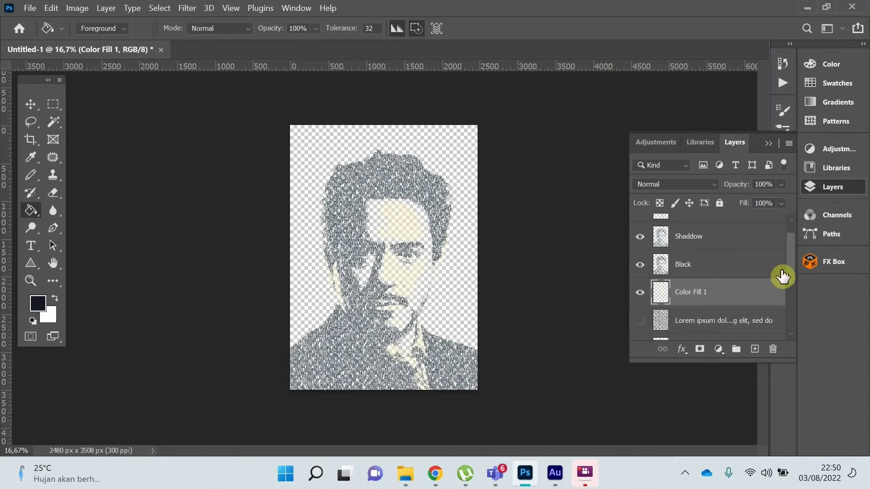
scroll(788, 263, "up", 1)
left_click(640, 275)
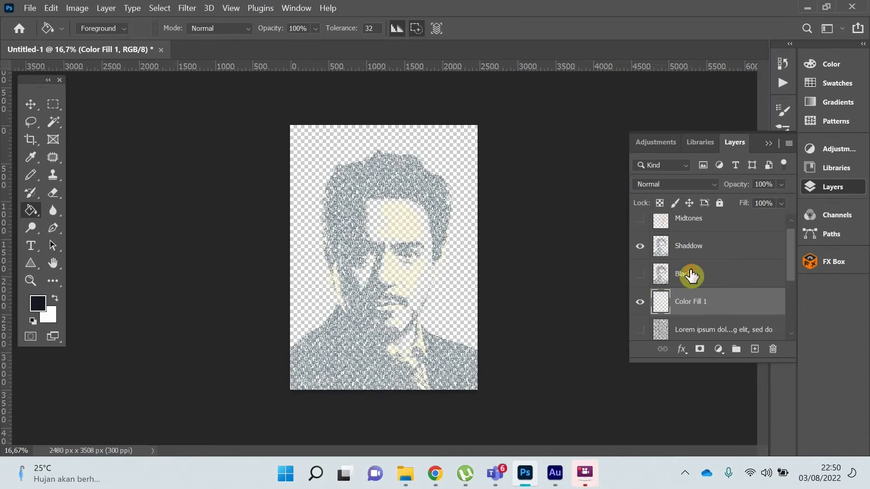
left_click_drag(693, 276, 703, 305)
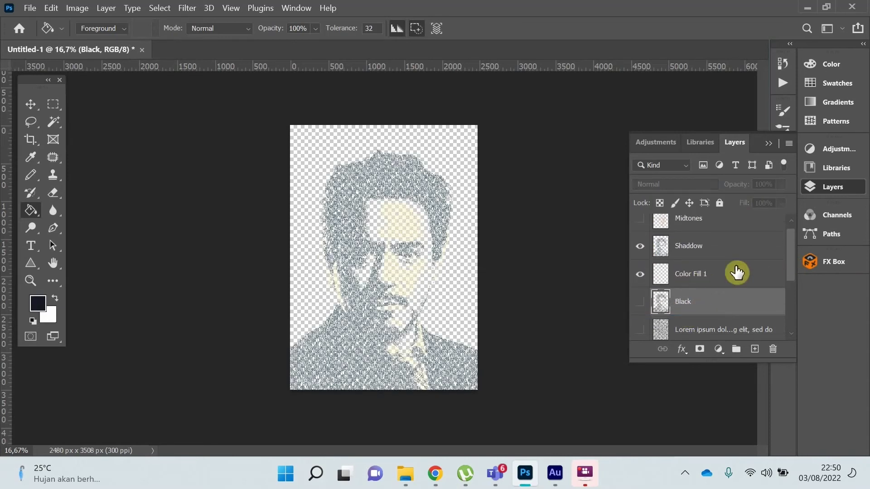
scroll(789, 265, "up", 1)
left_click(641, 232)
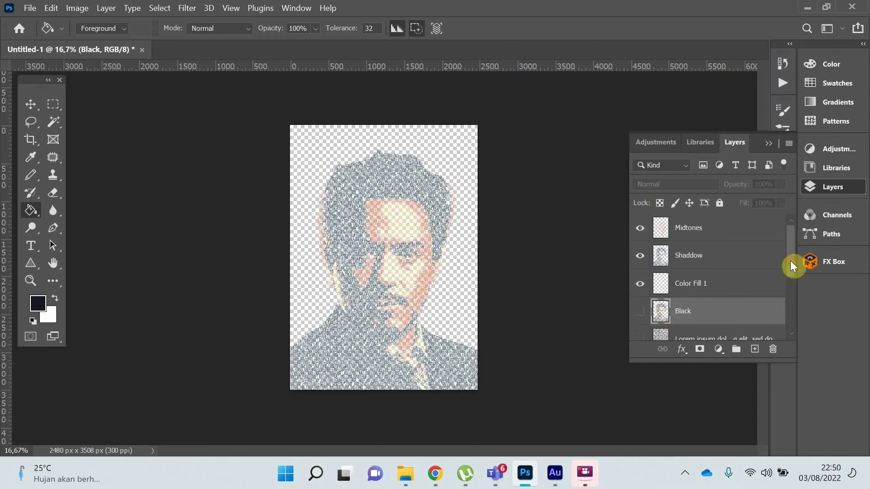
left_click_drag(791, 260, 790, 296)
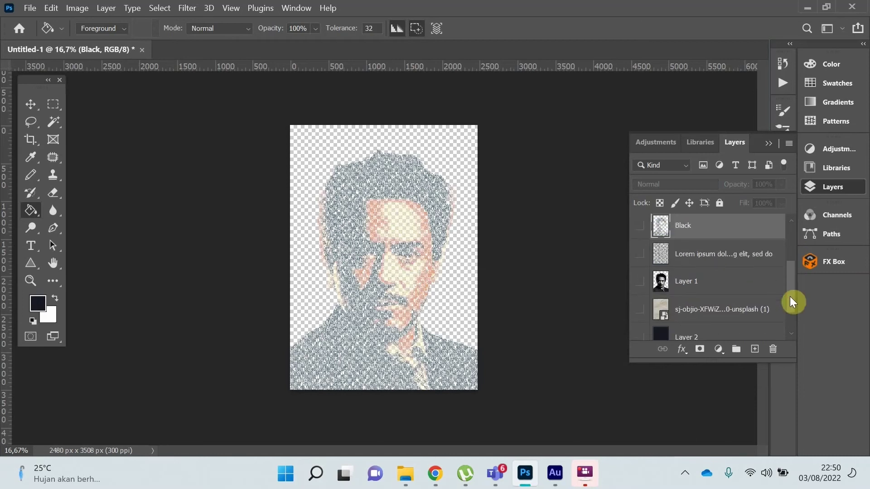
Step: Show the dark navy Layer 2 background and the textured photo layer, rearranging the stack
left_click(639, 338)
left_click(640, 311)
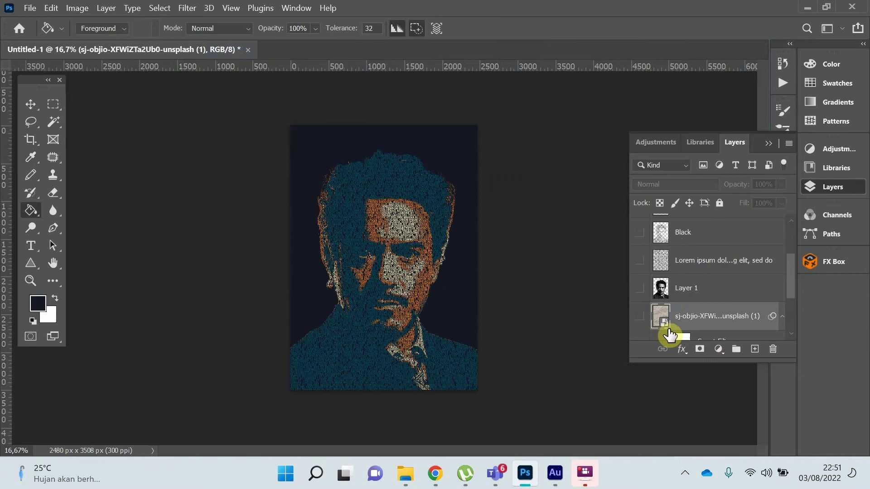
scroll(670, 335, "down", 1)
scroll(670, 334, "down", 2)
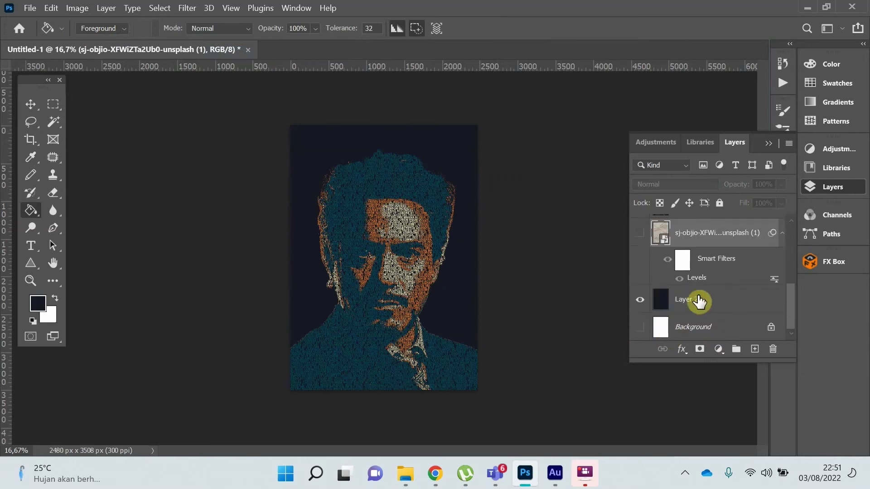
left_click_drag(700, 302, 694, 224)
left_click_drag(790, 308, 787, 259)
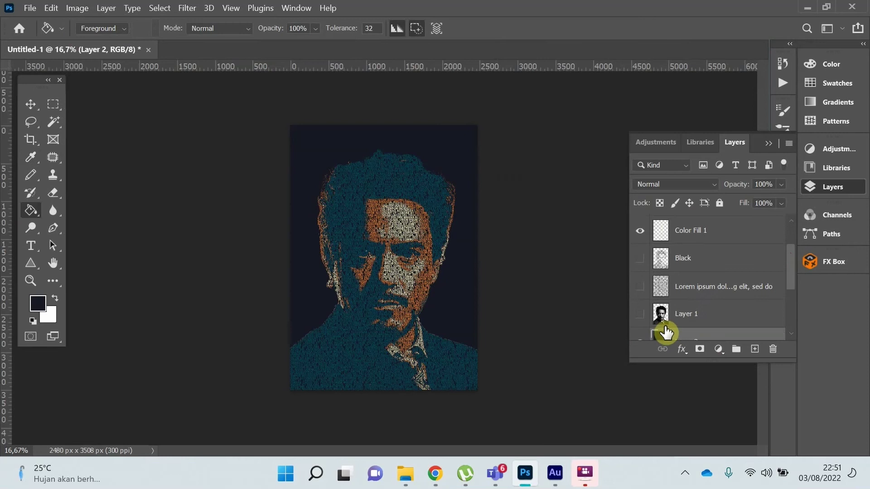
Step: Show Layer 1 at 23% opacity and zoom out to view the whole portrait
left_click(640, 317)
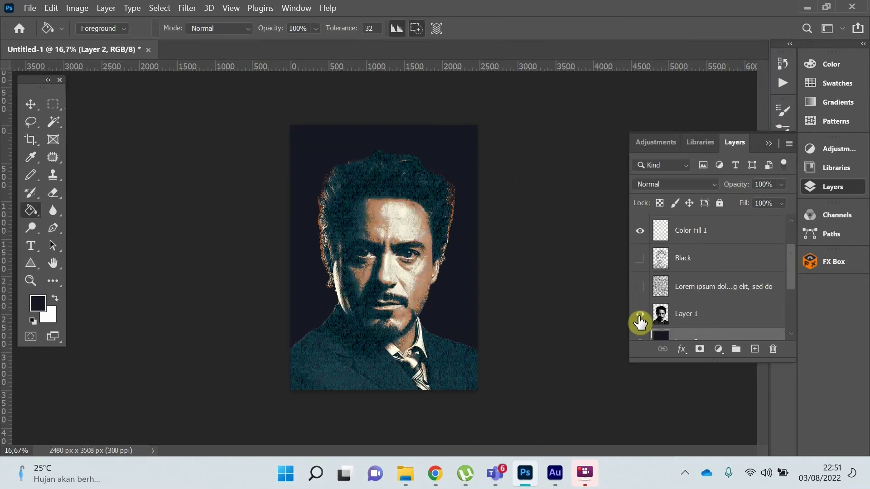
left_click(688, 314)
left_click(782, 185)
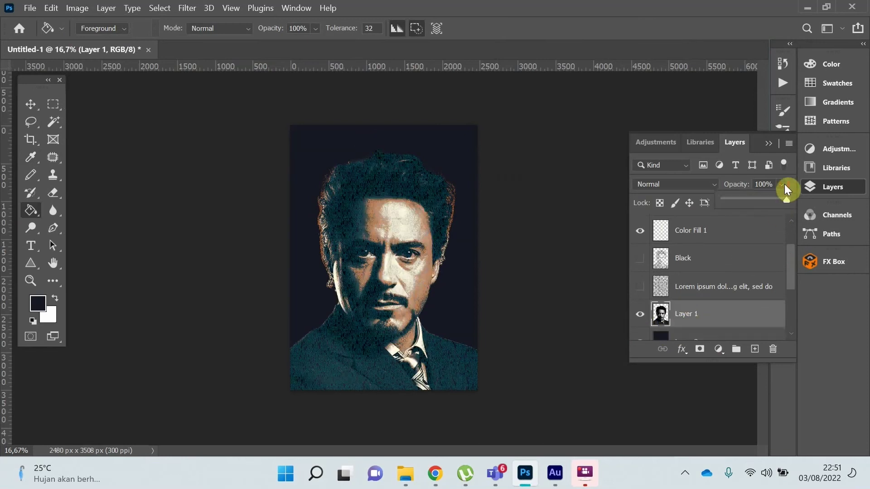
left_click_drag(769, 201, 740, 201)
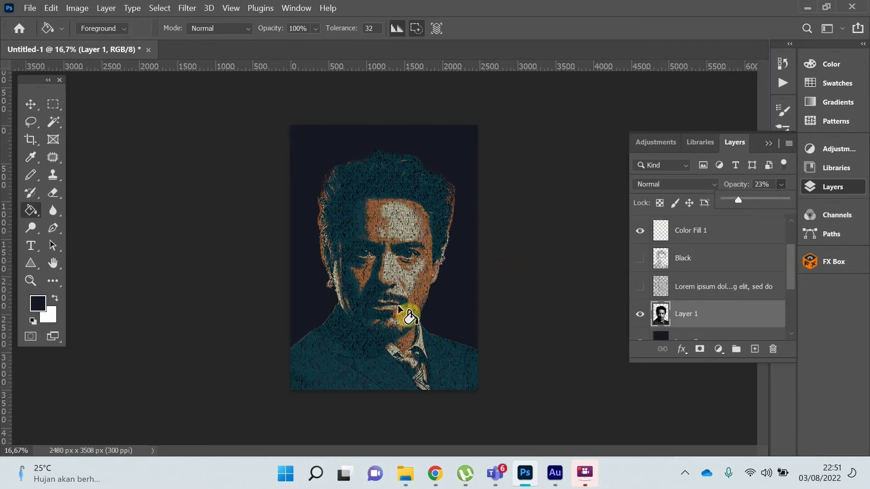
key("z")
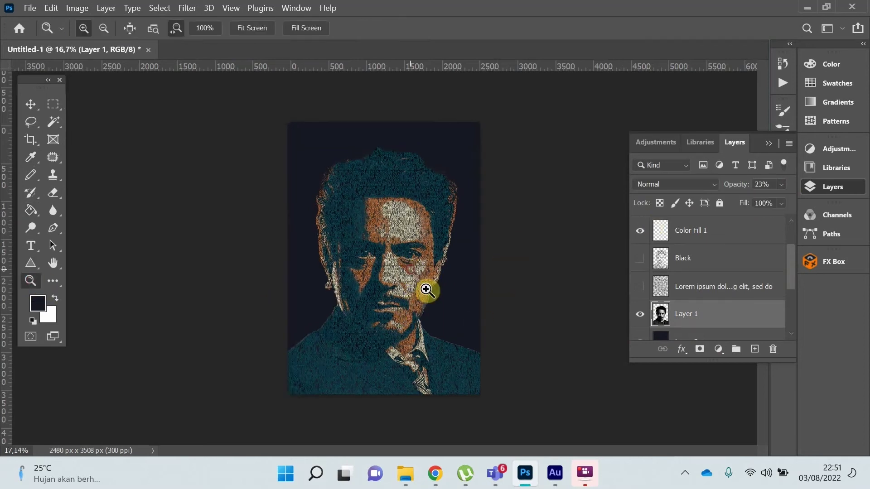
scroll(422, 290, "up", 3)
scroll(442, 324, "down", 2)
Step: Export the text portrait with Save for Web (Legacy) using the JPEG High preset
scroll(417, 305, "down", 1)
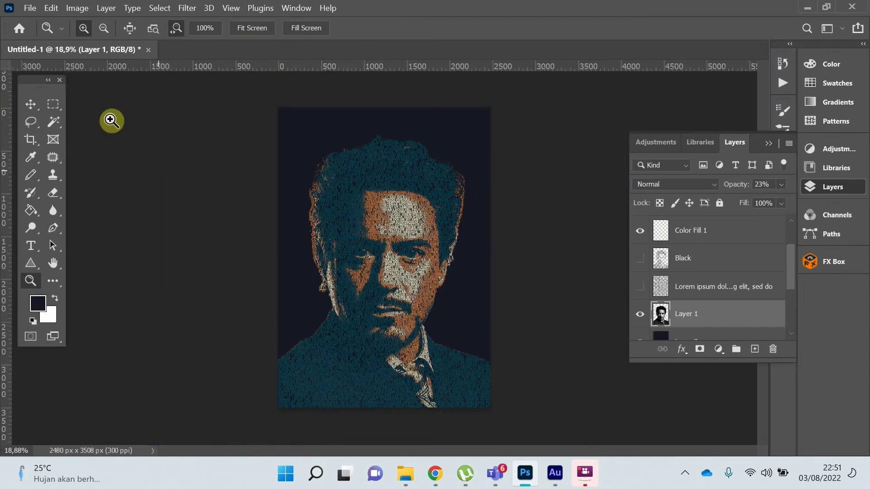
left_click(32, 11)
mouse_move(102, 196)
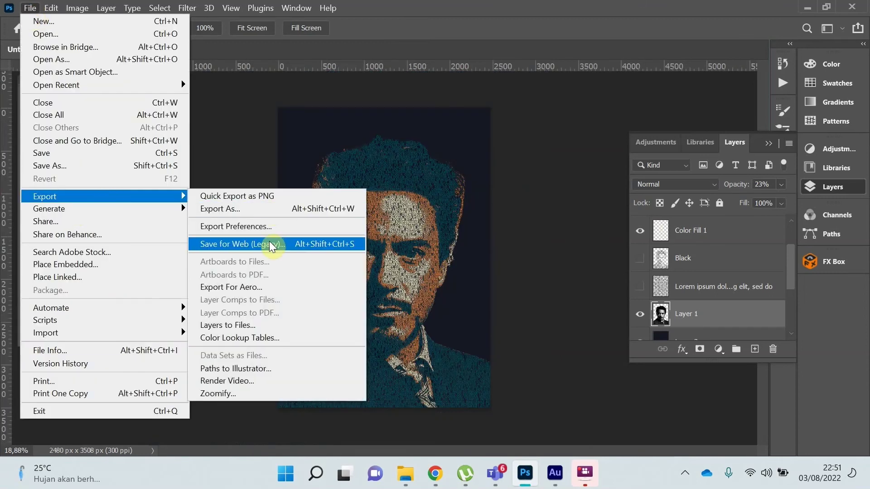
left_click(271, 244)
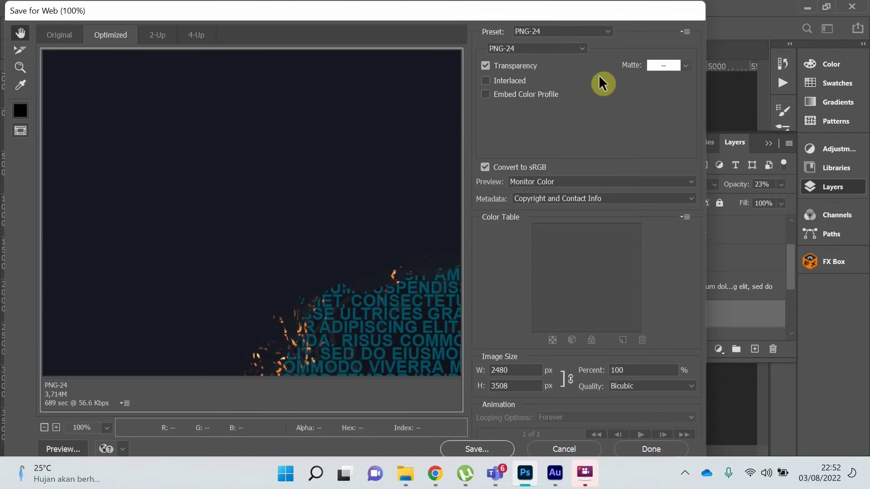
left_click(608, 30)
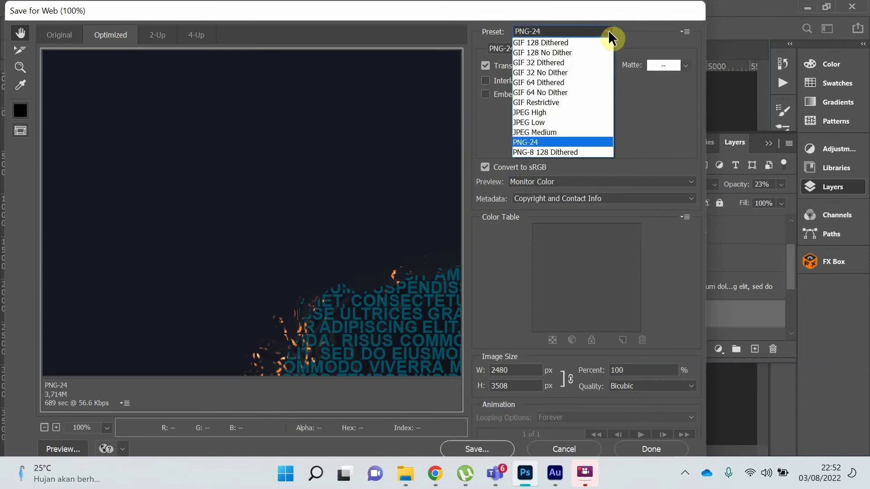
left_click(545, 112)
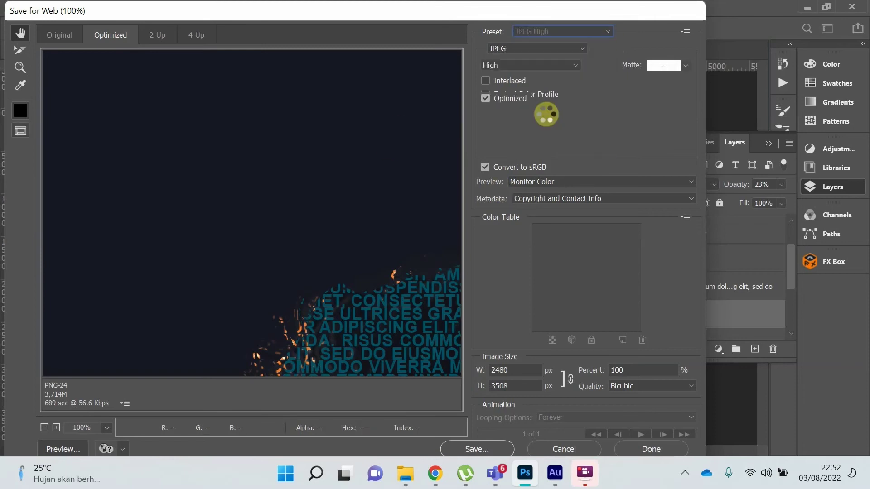
left_click(487, 442)
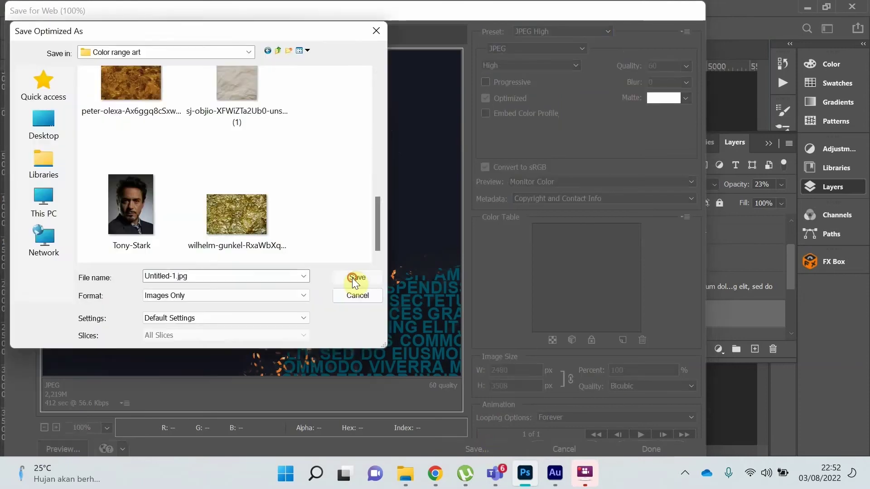
left_click(353, 280)
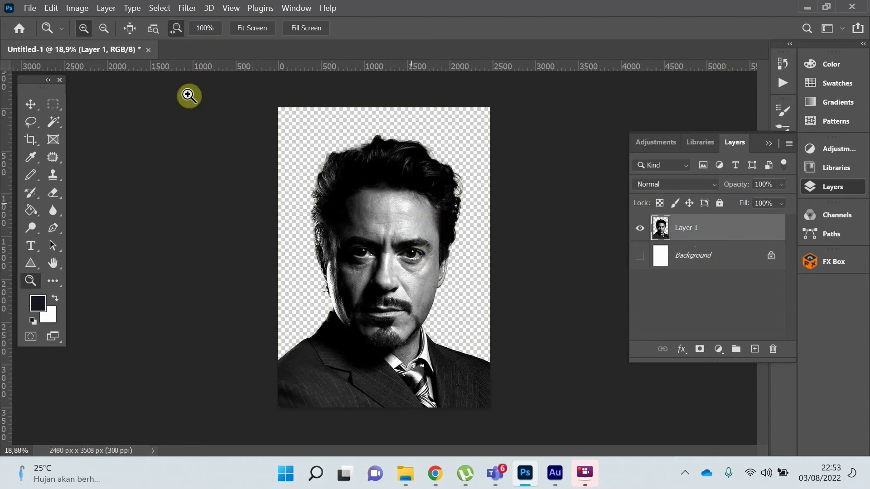
Step: Start a Gaussian Blur on the portrait with a trial radius of 10
left_click(187, 8)
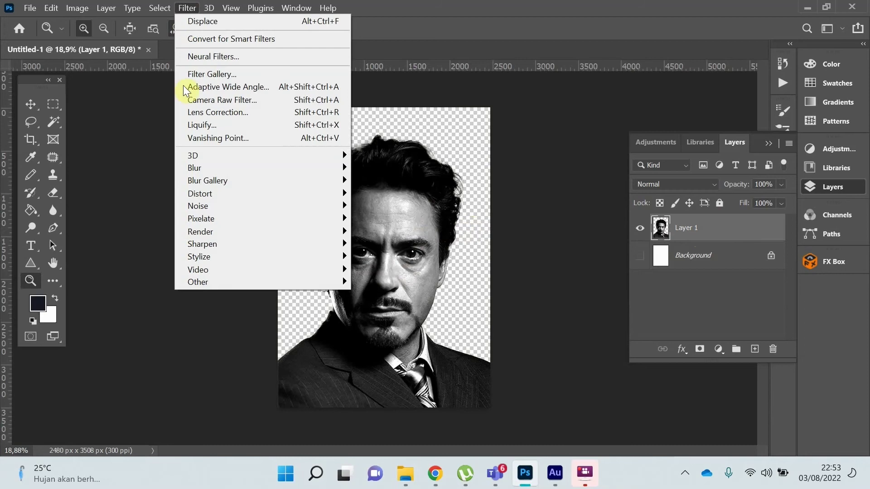
mouse_move(195, 168)
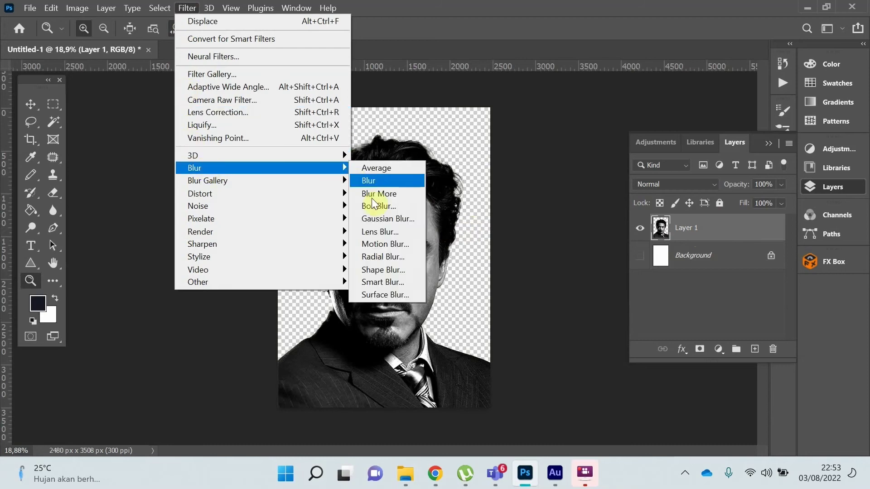
left_click(378, 218)
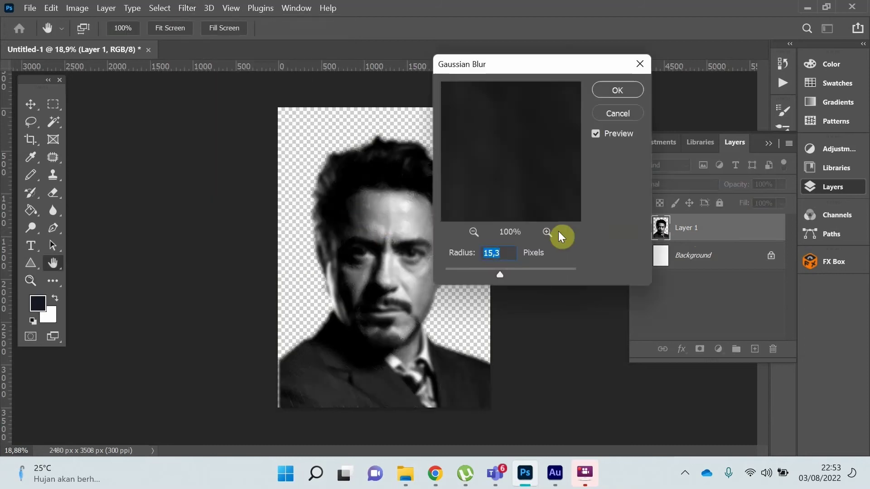
left_click(504, 255)
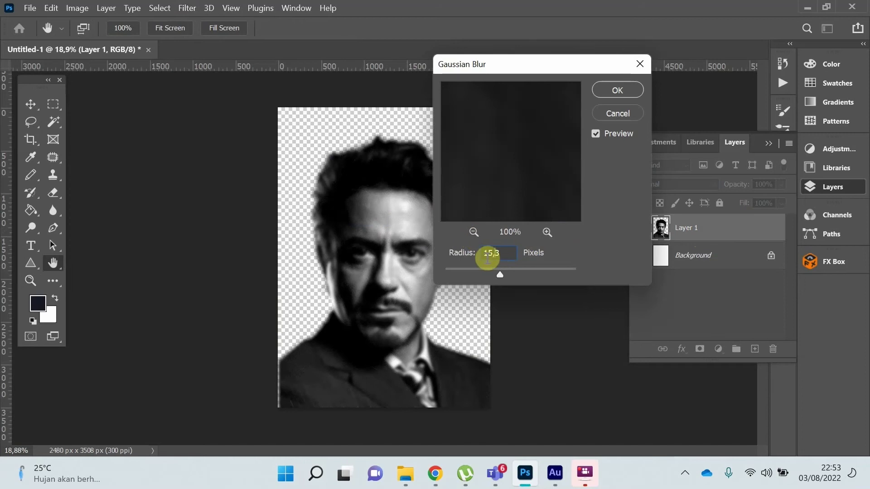
double_click(500, 255)
type("10")
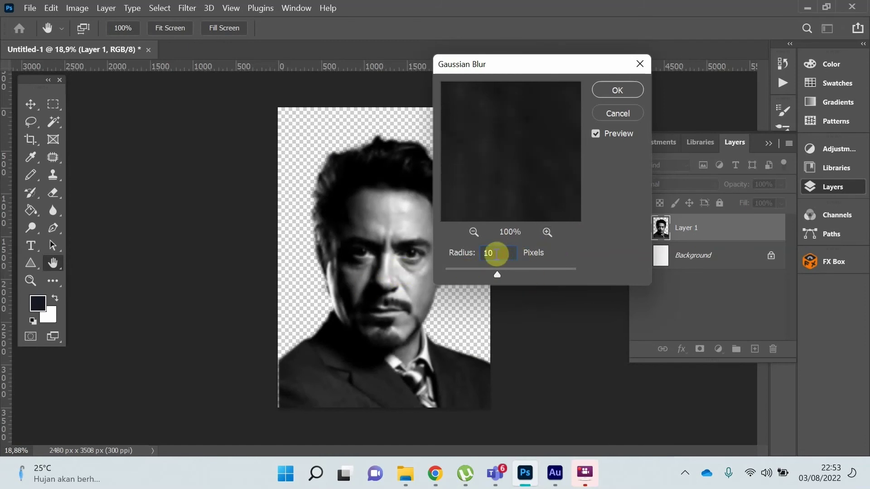
Step: Correct the Gaussian Blur radius to 13 pixels and apply it
double_click(488, 253)
type("12")
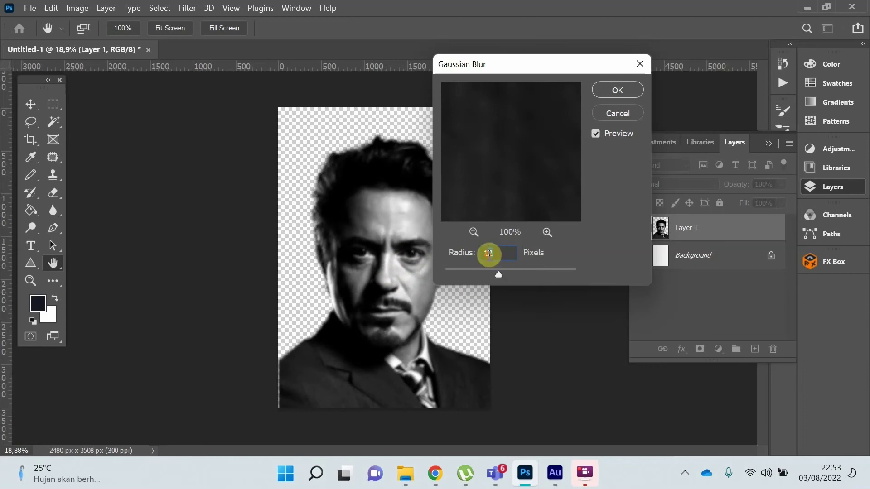
key("BackSpace")
type("3")
left_click(525, 197)
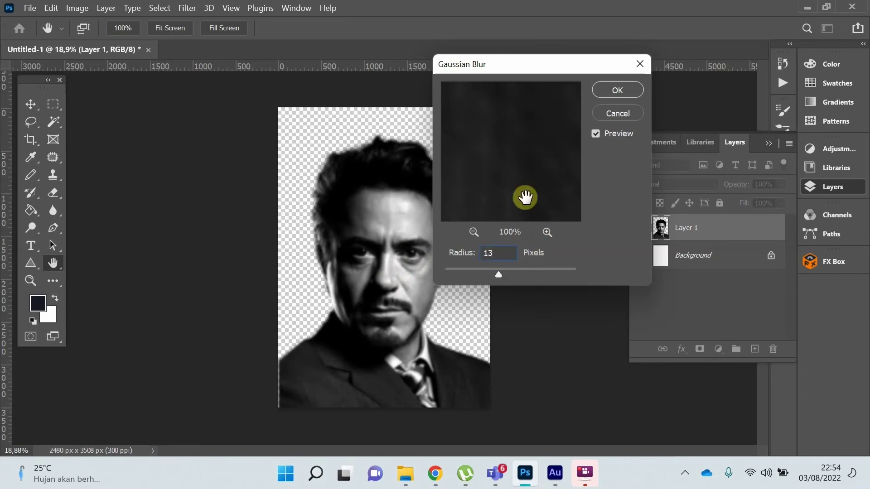
left_click(614, 139)
left_click(636, 92)
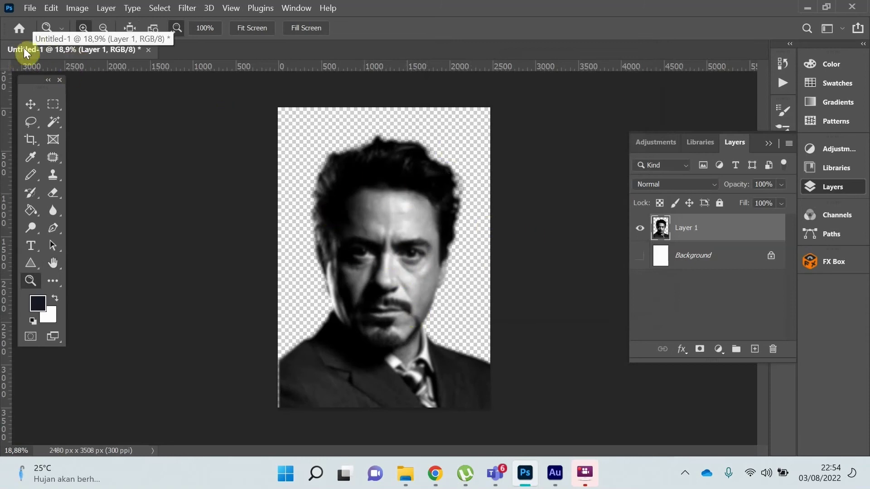
left_click(32, 8)
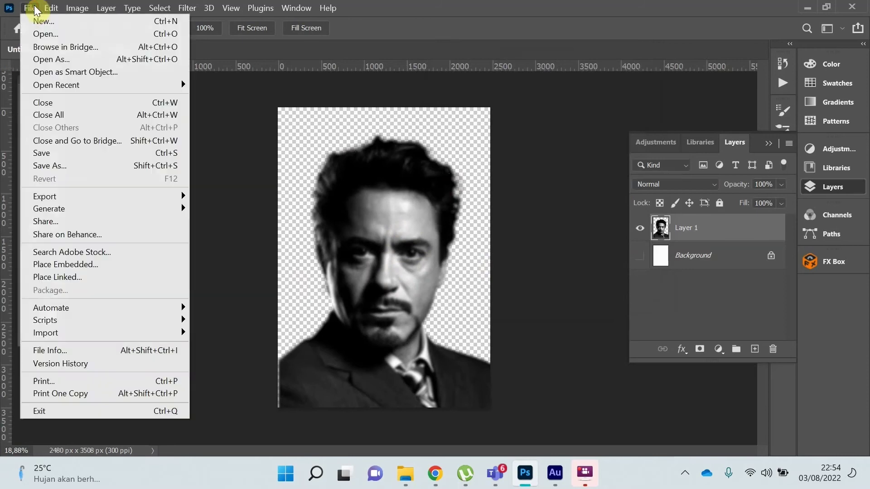
Step: Save the portrait on this computer as 'Tony Stark Blur' in PSD format with maximized compatibility
left_click(63, 168)
left_click(296, 383)
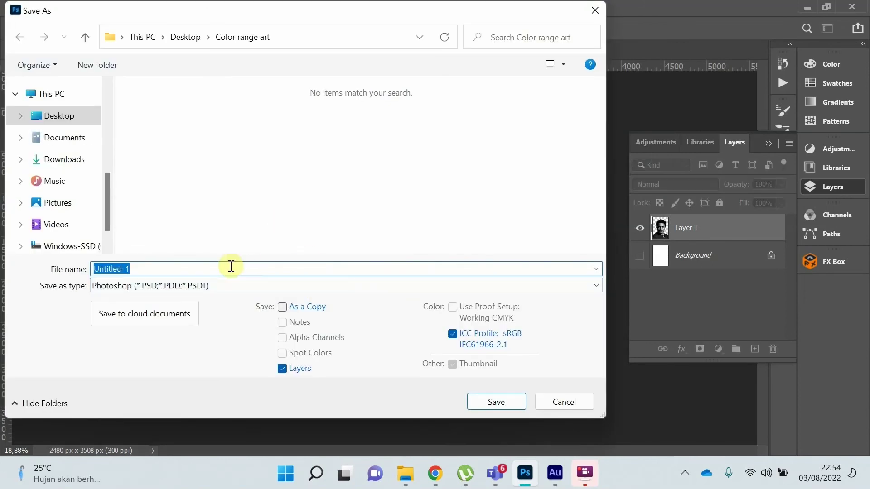
type("Ton")
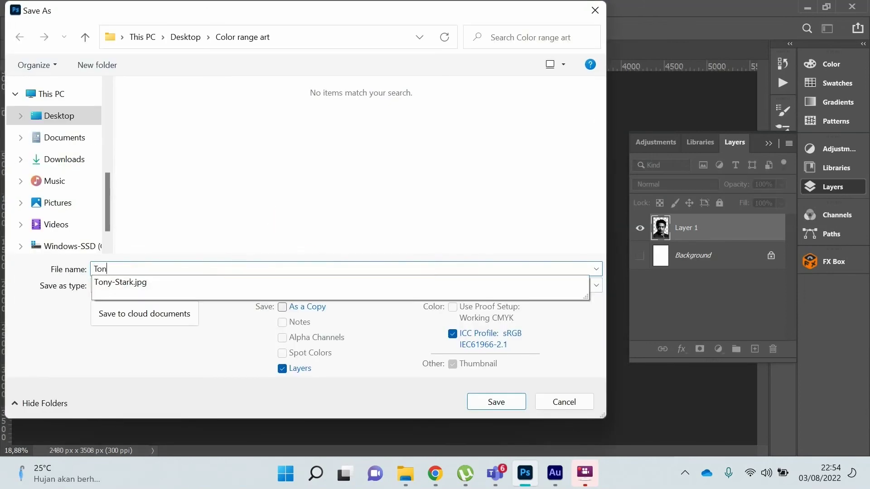
type("y Stark Blur")
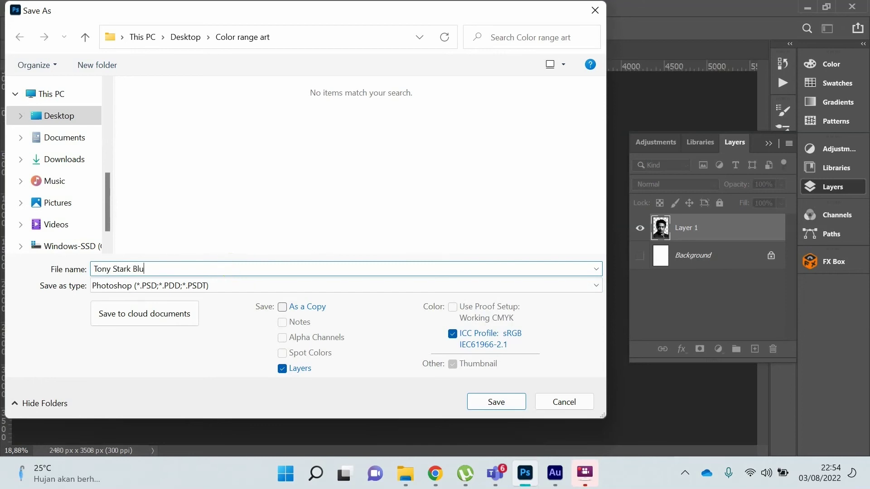
left_click(503, 405)
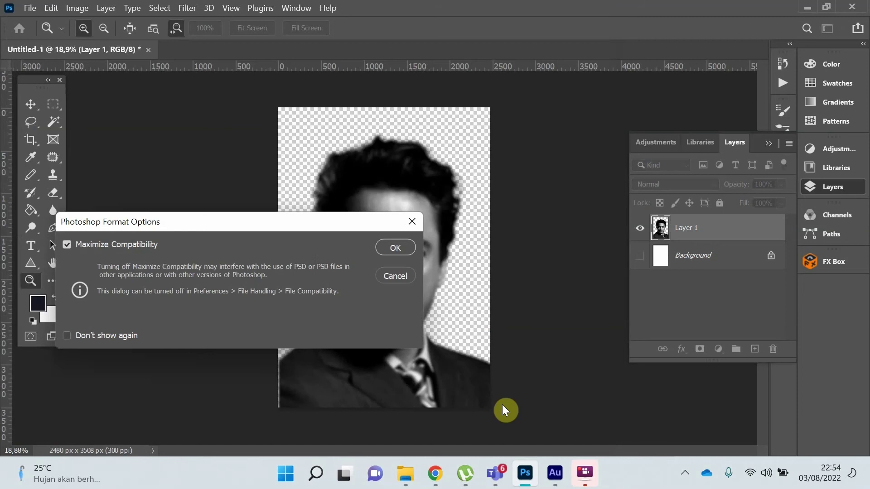
left_click(391, 247)
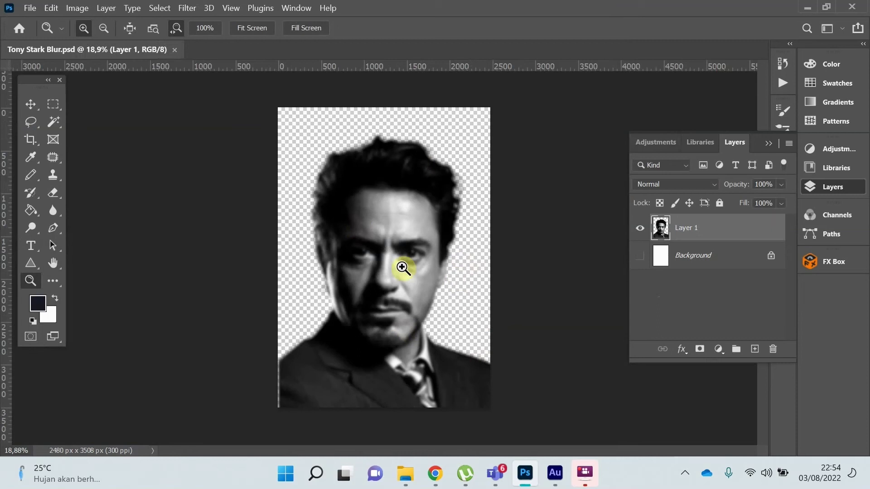
Step: Undo the blur, then draw a type box covering the whole canvas from its top edge
key("ctrl+z")
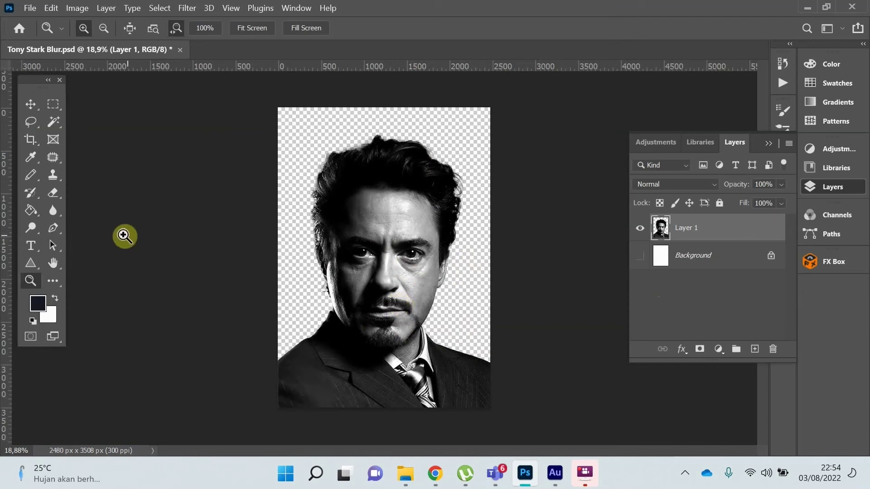
left_click(34, 246)
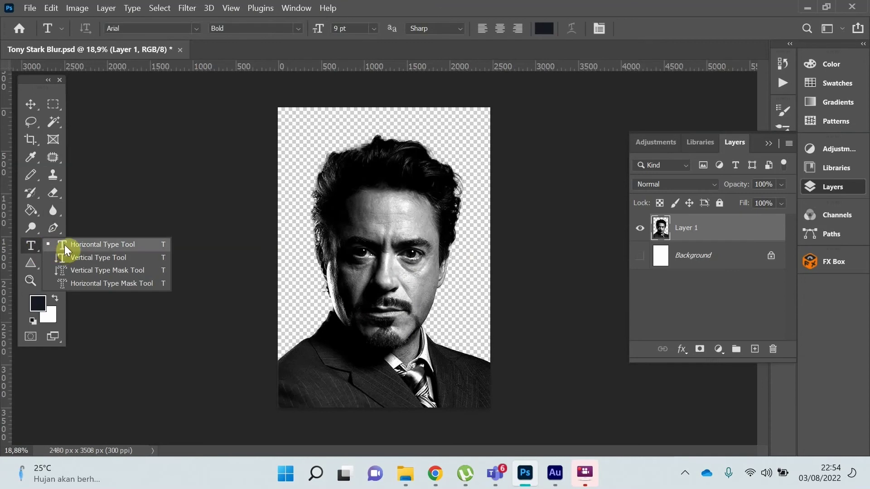
left_click_drag(283, 116, 519, 413)
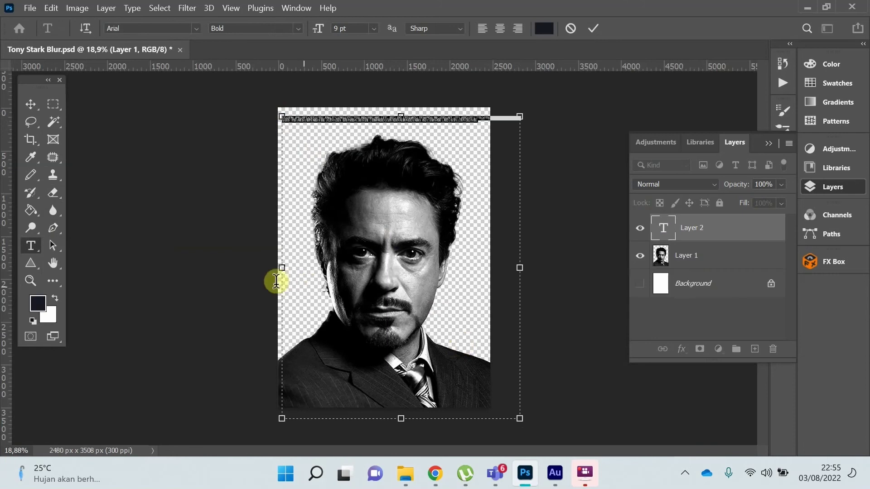
left_click_drag(284, 268, 276, 266)
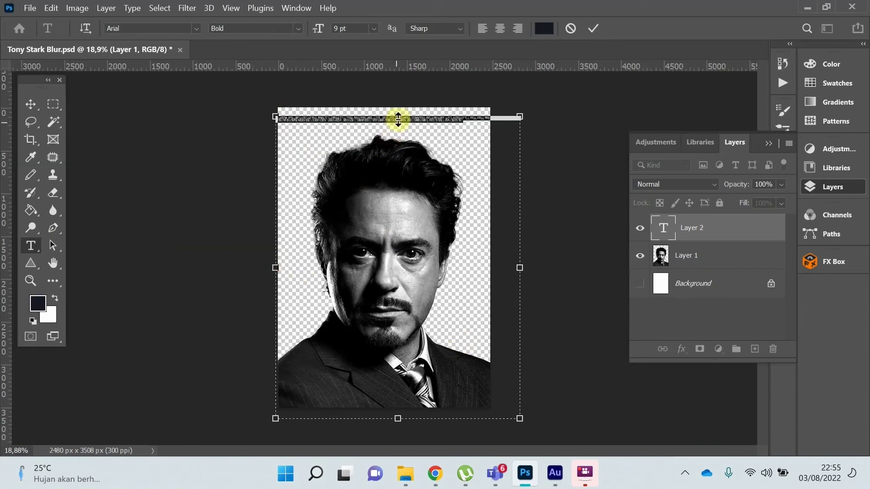
left_click_drag(398, 117, 399, 105)
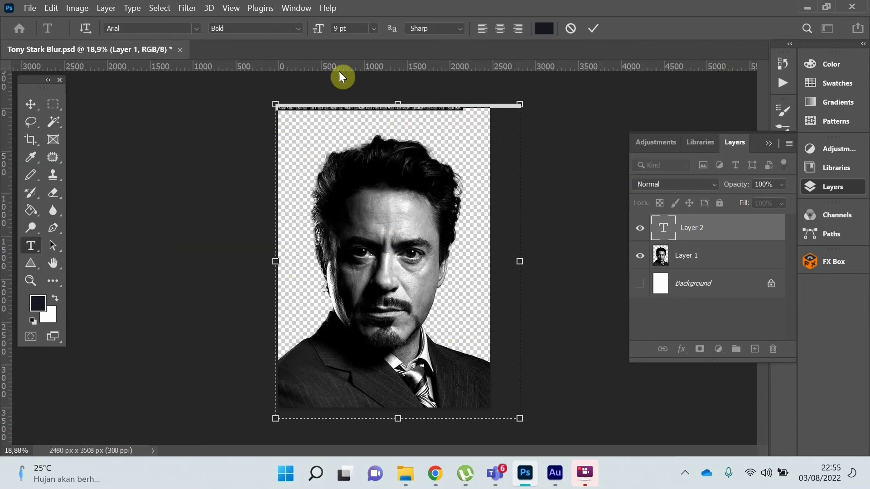
Step: Set the text to 12 pt with 12 pt line spacing
left_click(292, 9)
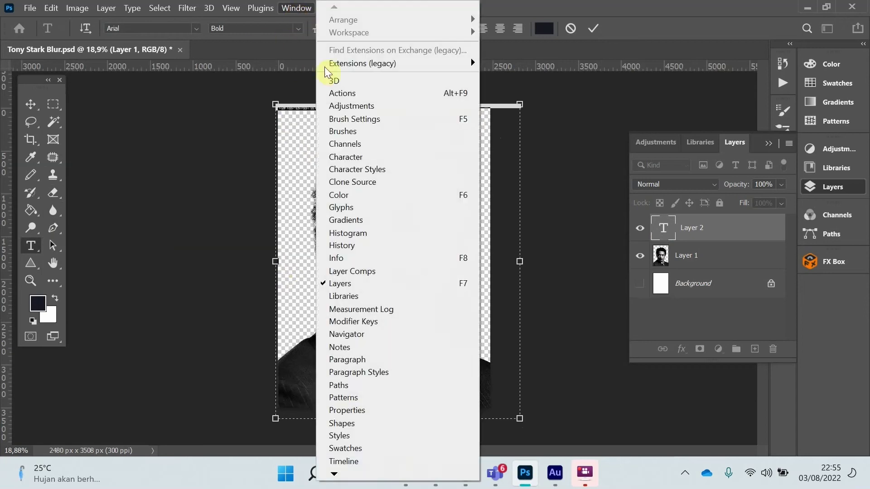
left_click(382, 410)
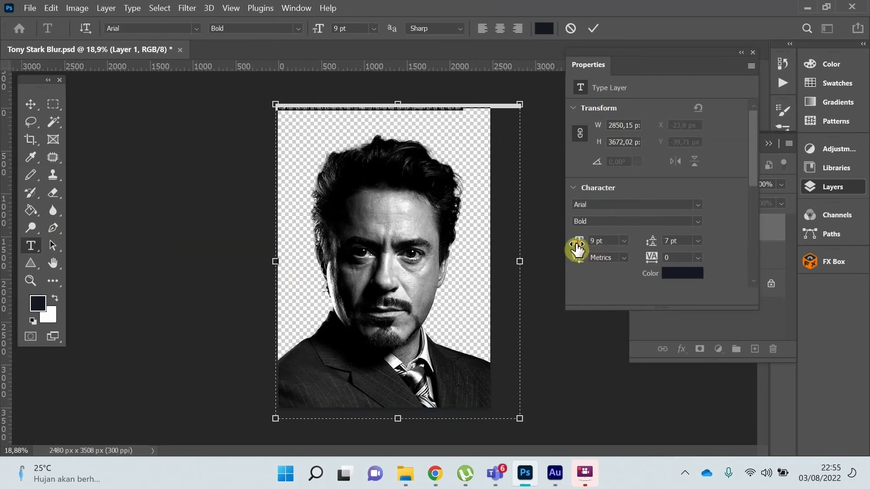
left_click_drag(578, 248, 583, 248)
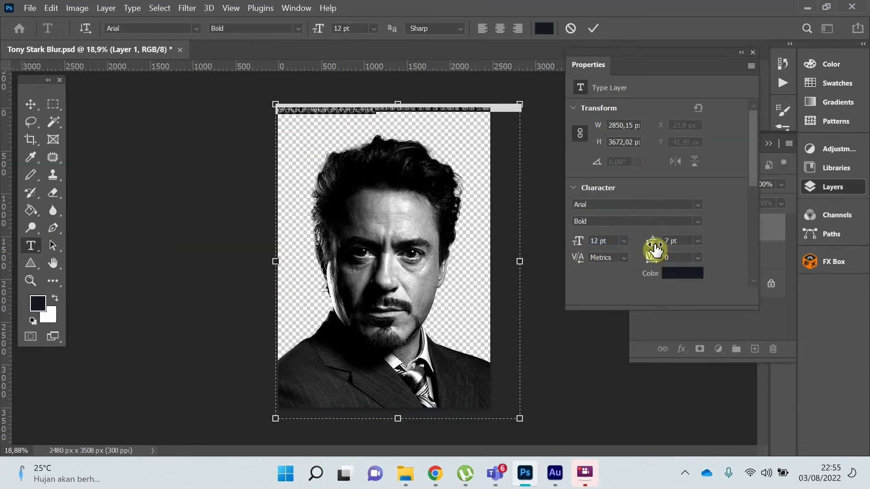
left_click_drag(655, 249, 656, 248)
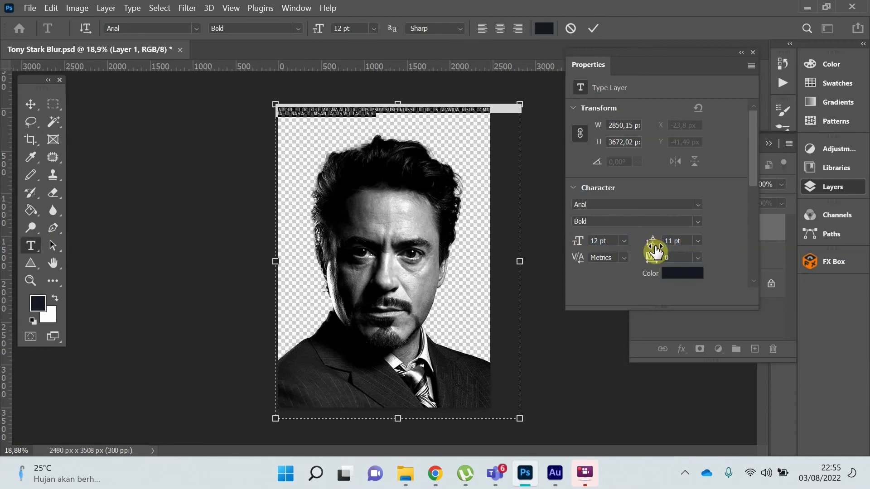
left_click_drag(652, 250, 654, 250)
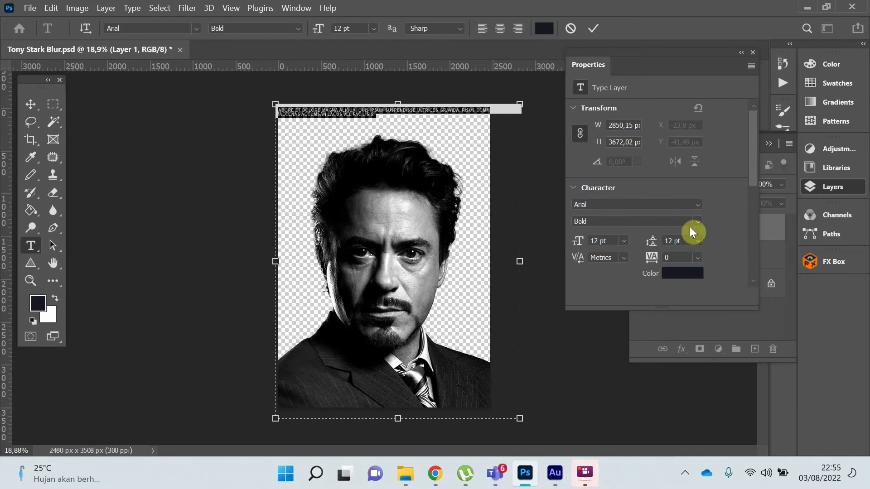
Step: Paste lorem-ipsum text repeatedly after FACILISIS until it reaches down over the suit
left_click(380, 122)
left_click(381, 122)
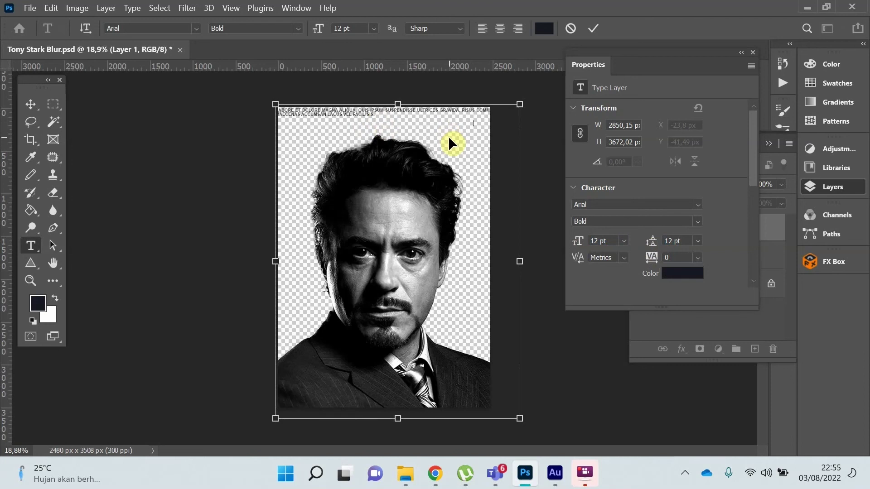
type("LOREM IPSUM DOLOR SIT AMET, CONSECTETUR ADIPISCING ELIT, SED DO EIUSMOD TEMPOR INCIDIDUNT UT LABORE ET DOLORE MAGNA ALIQUA. QUIS IPSUM SUSPENDISSE ULTRICES GRAVIDA. RISUS COMMODO VIVERRA MAECENAS ACCUMSAN LACUS VEL FACILISIS.")
key("ctrl+v")
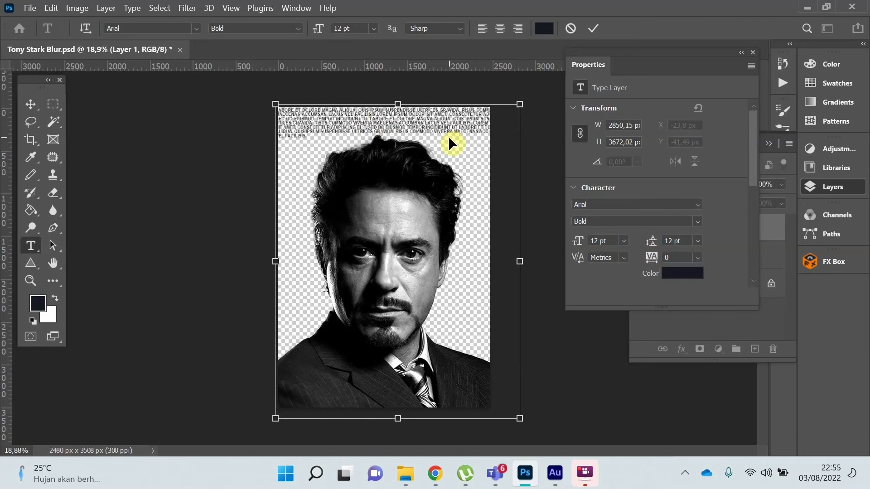
key("ctrl+v")
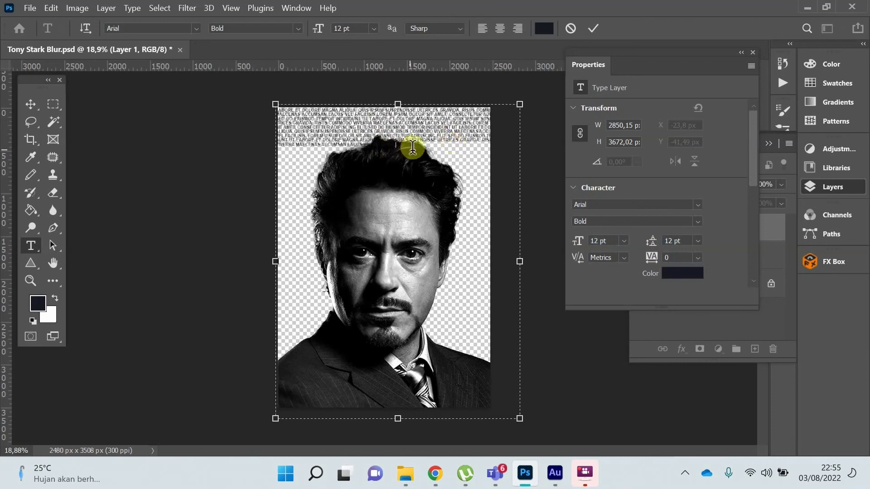
left_click_drag(413, 147, 274, 109)
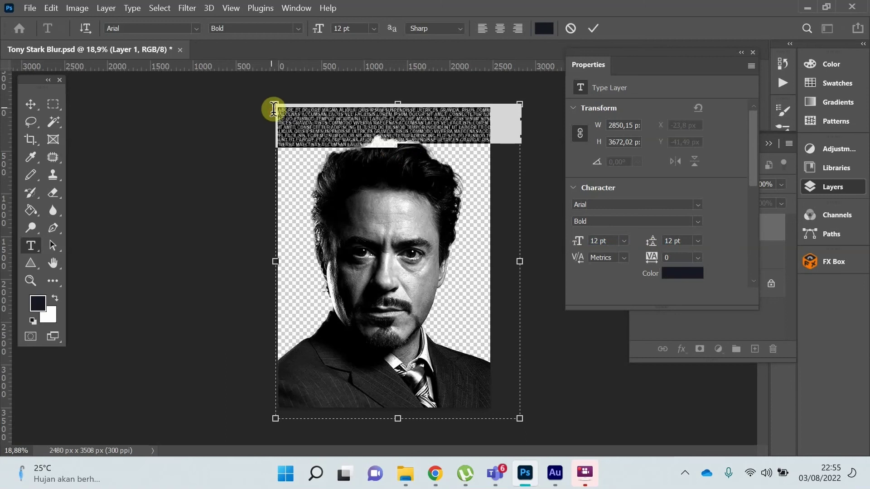
left_click(409, 157)
key("ctrl+v")
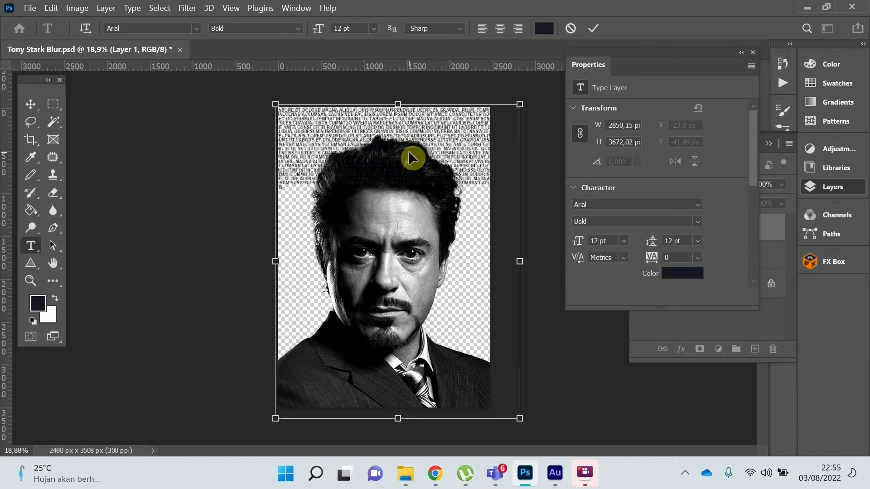
key("ctrl+v")
key("ctrl+v")
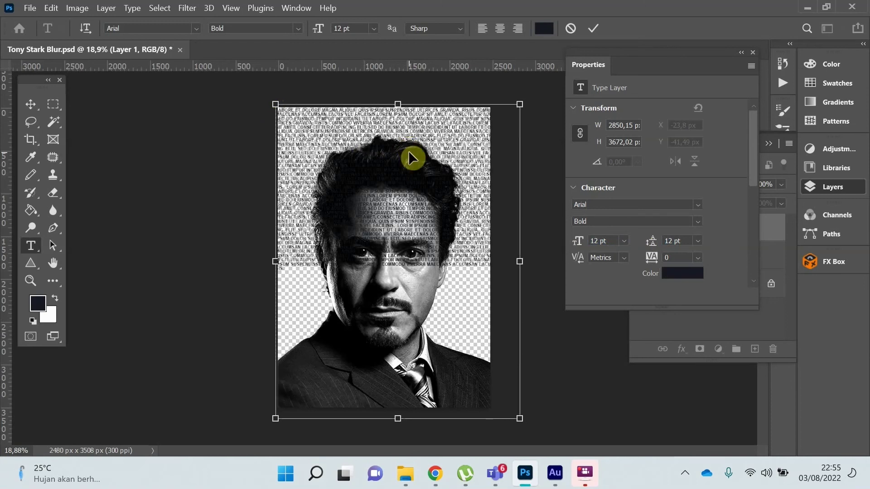
key("ctrl+v")
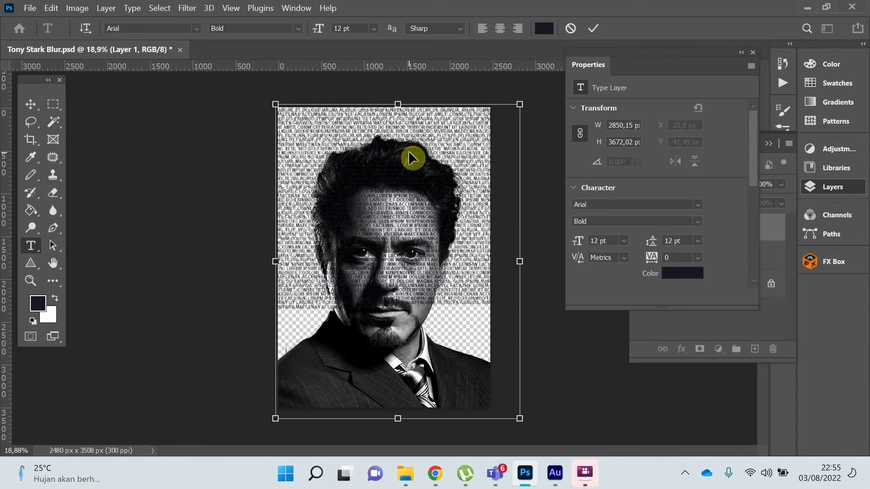
key("ctrl+v")
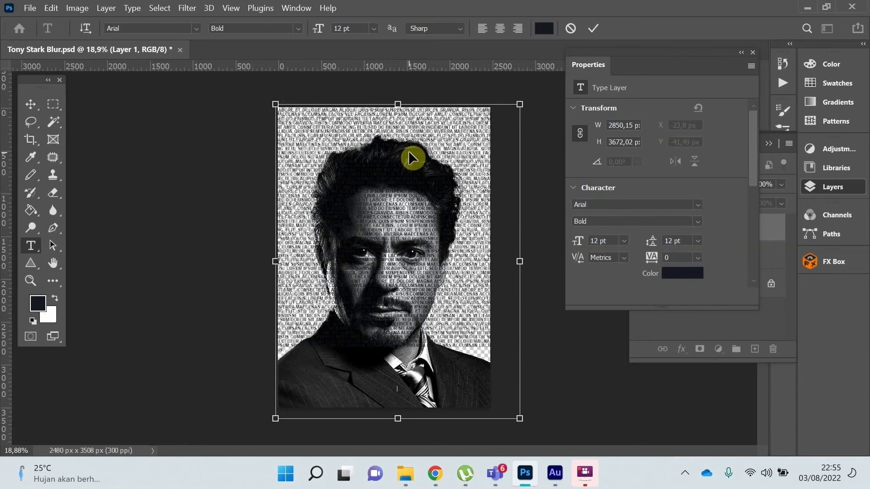
key("ctrl+v")
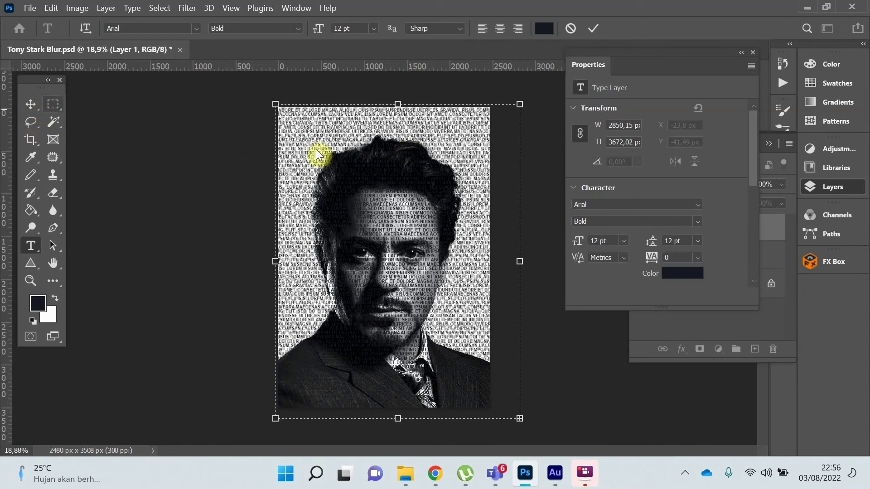
Step: Commit the lorem-ipsum text and convert its layer into a smart object
left_click(544, 67)
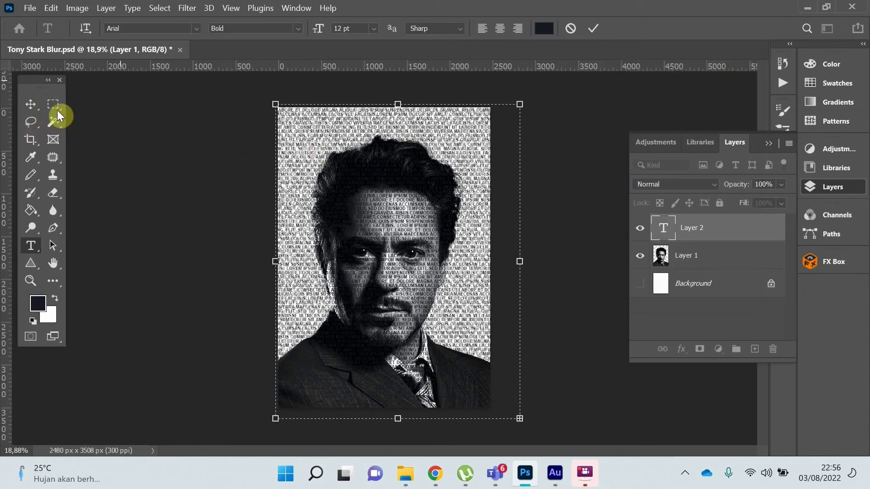
left_click(31, 105)
left_click(684, 255)
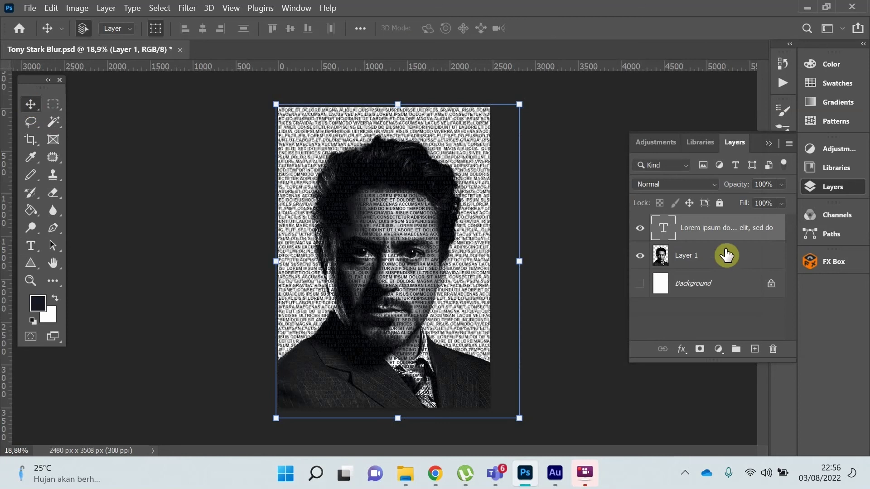
left_click(700, 229)
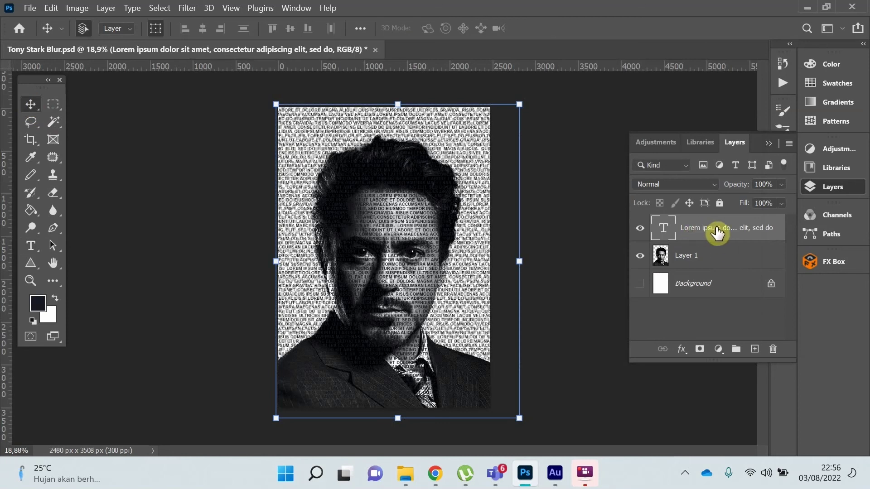
right_click(690, 229)
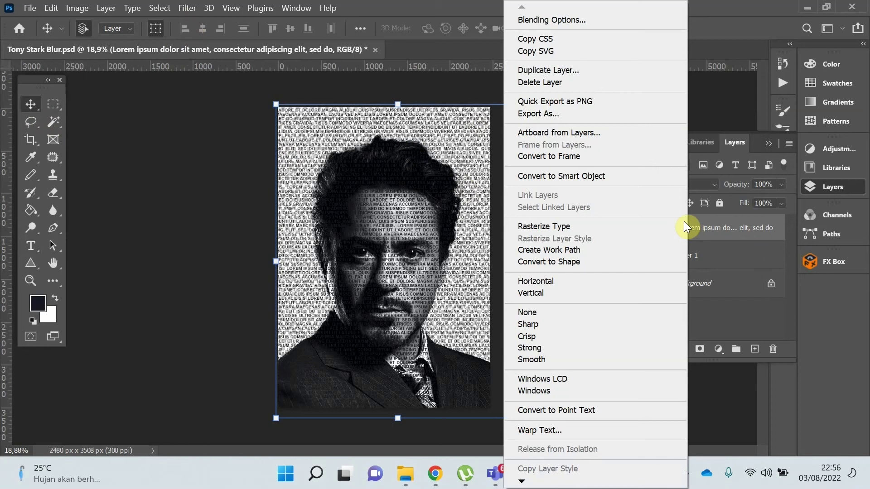
left_click(612, 177)
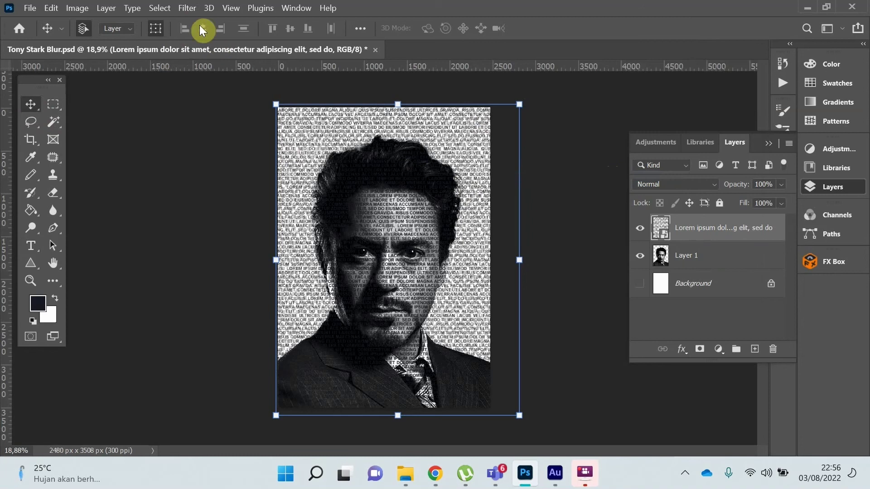
Step: Apply a Displace filter to the text using Tony Stark Blur.psd as the map
left_click(193, 13)
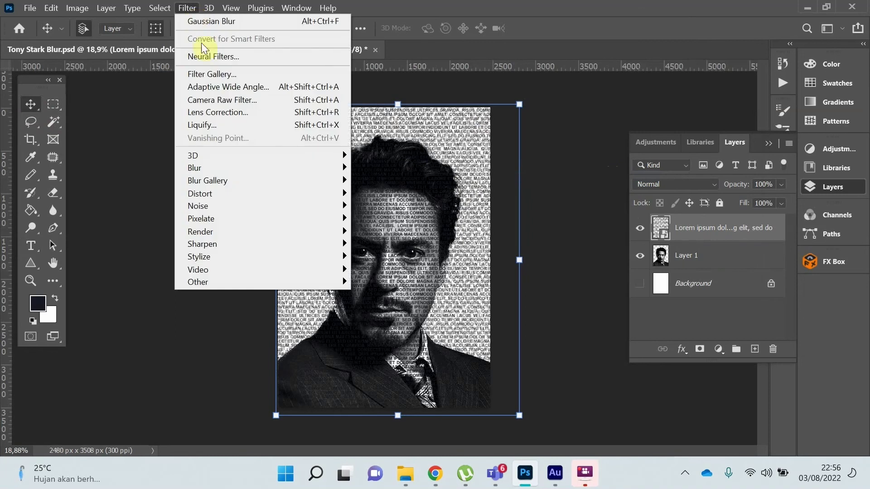
mouse_move(200, 194)
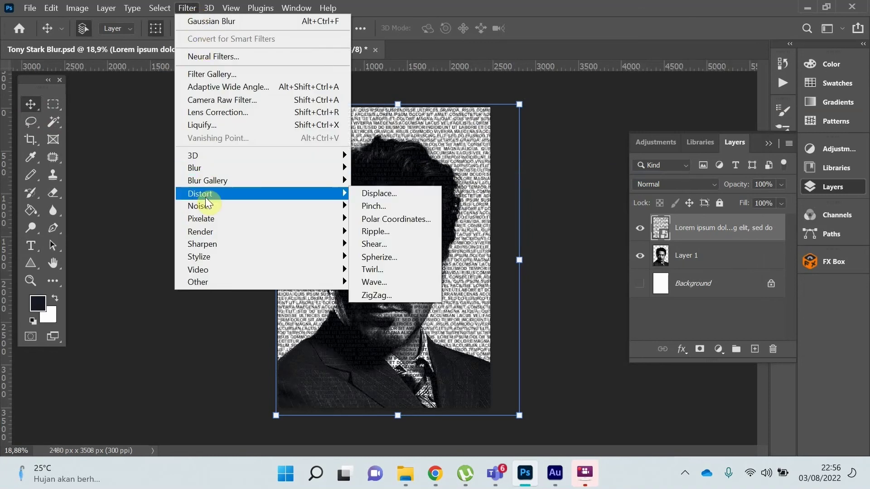
left_click(366, 194)
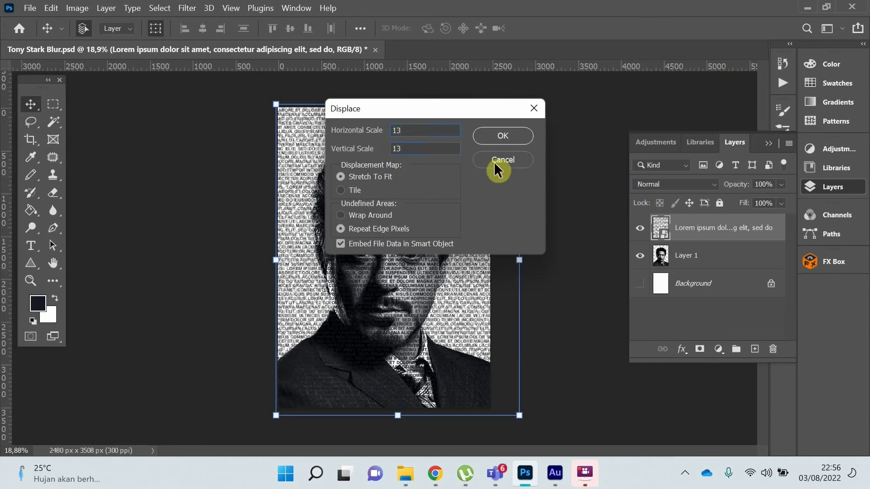
left_click(511, 136)
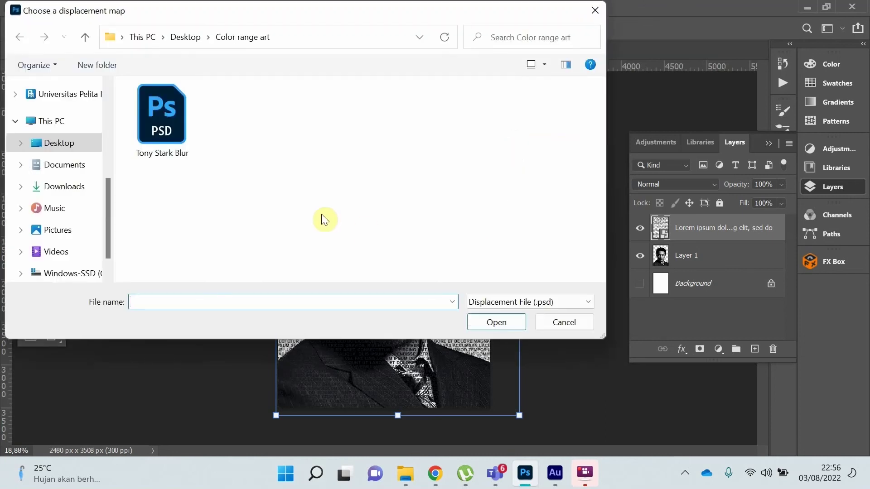
left_click(178, 123)
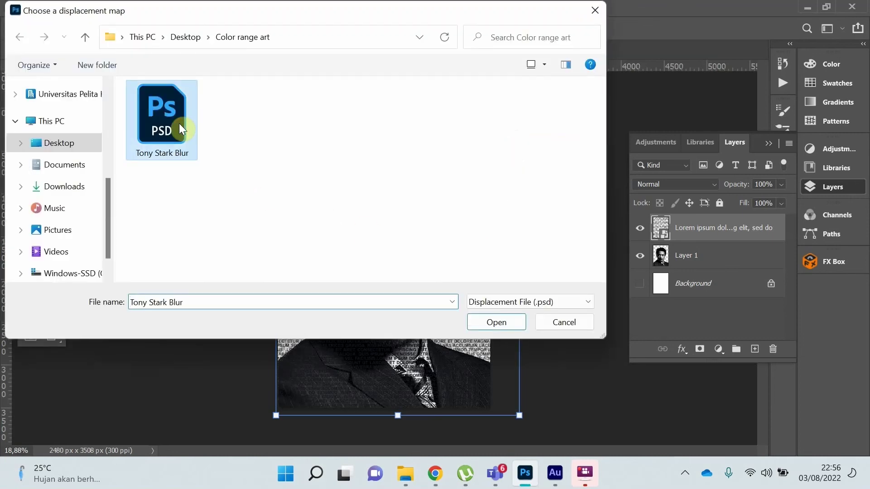
left_click(489, 324)
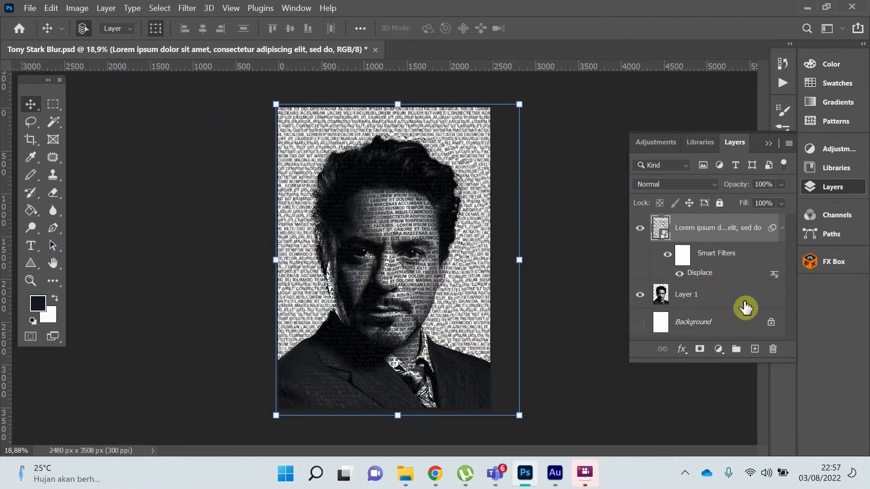
Step: Move Layer 1 above the lorem-ipsum layer and make it a clipping mask
left_click(702, 299)
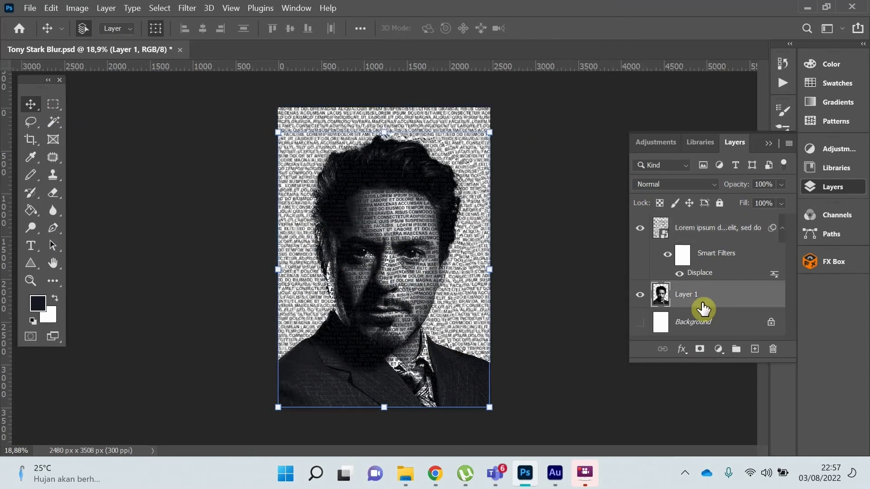
left_click_drag(699, 295, 695, 224)
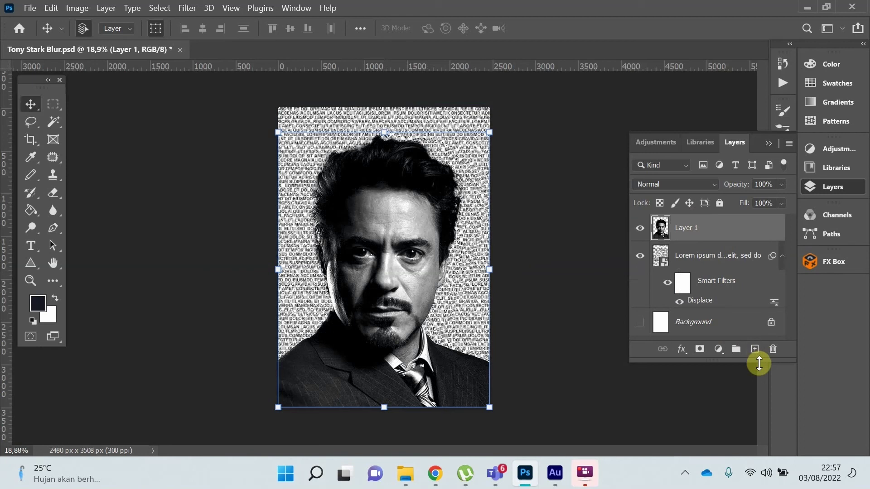
right_click(711, 227)
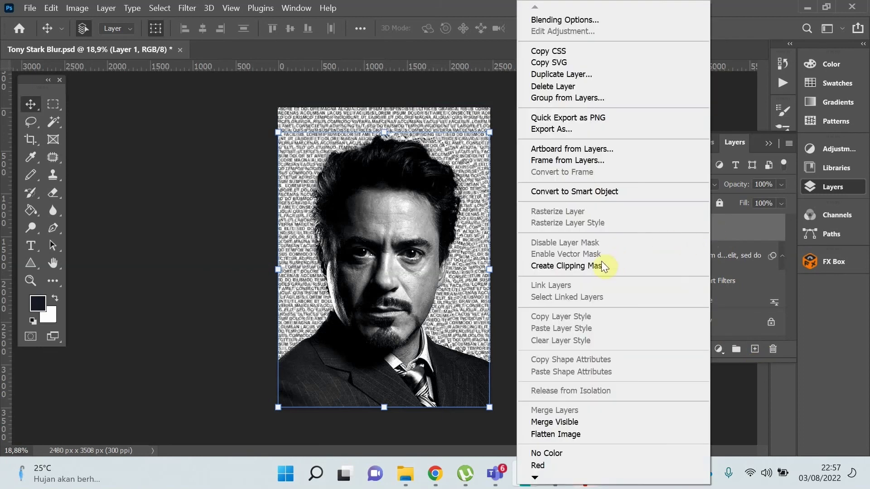
left_click(597, 267)
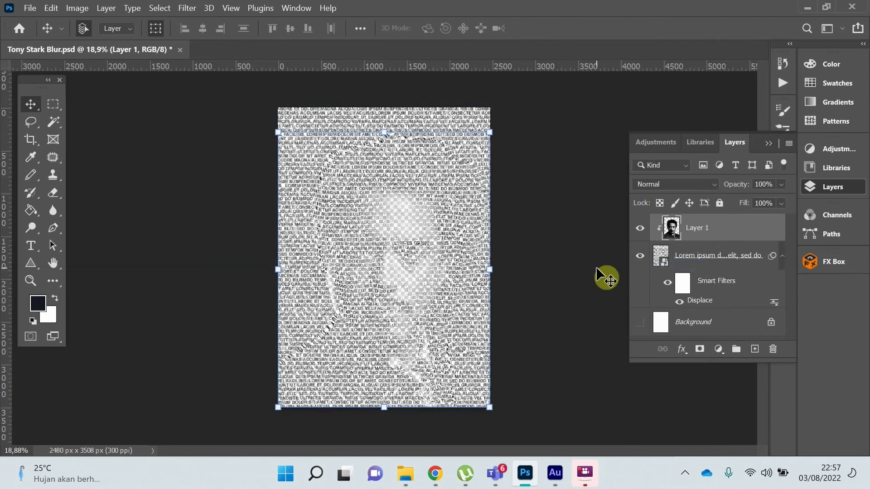
Step: Select the lorem-ipsum smart-object layer and collapse its filter list
left_click(698, 267)
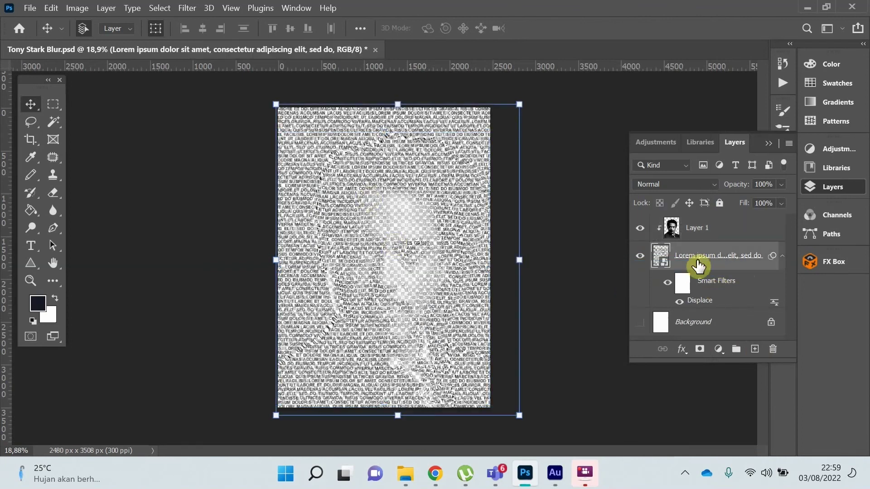
left_click(567, 227)
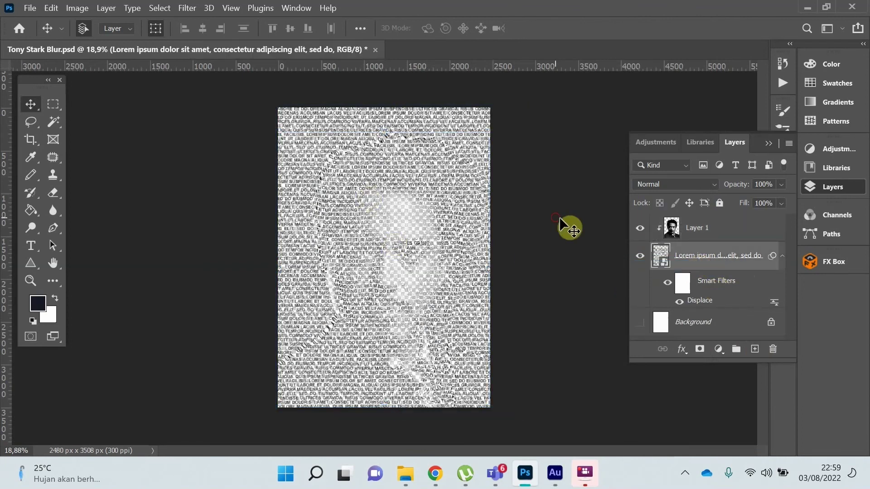
left_click(724, 257)
left_click(782, 256)
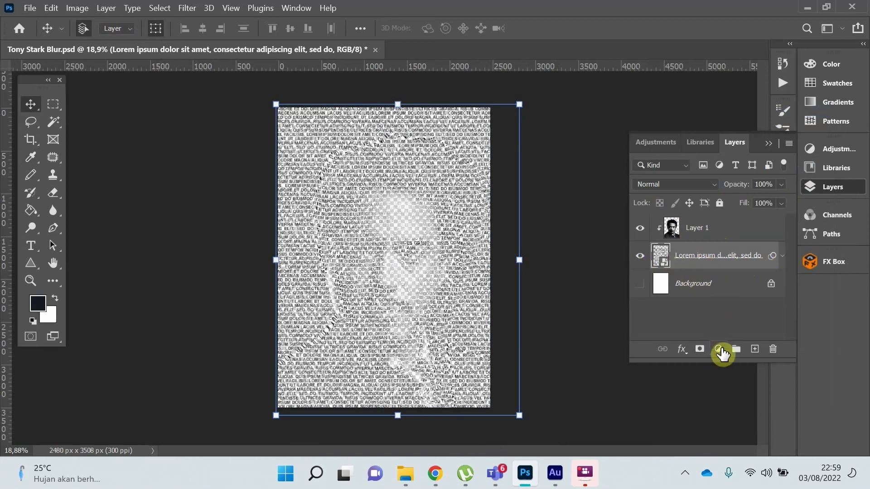
Step: Add a black solid colour fill layer beneath the lorem-ipsum layer
left_click(719, 350)
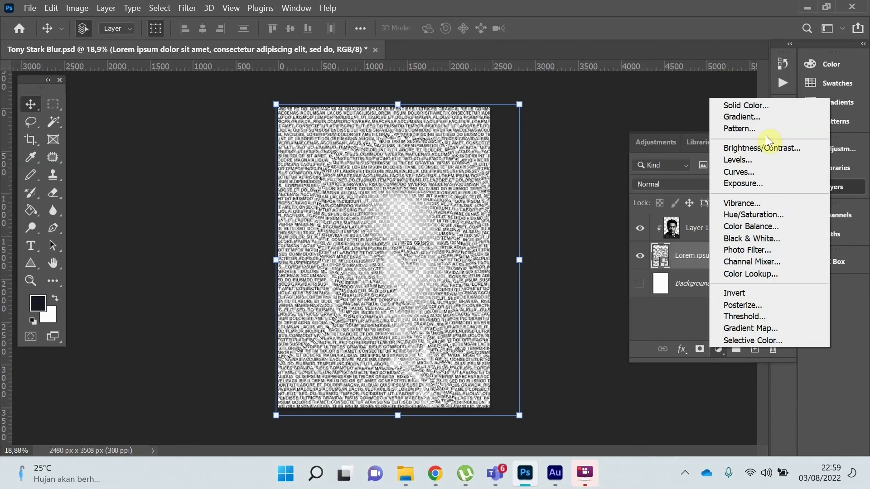
left_click(769, 109)
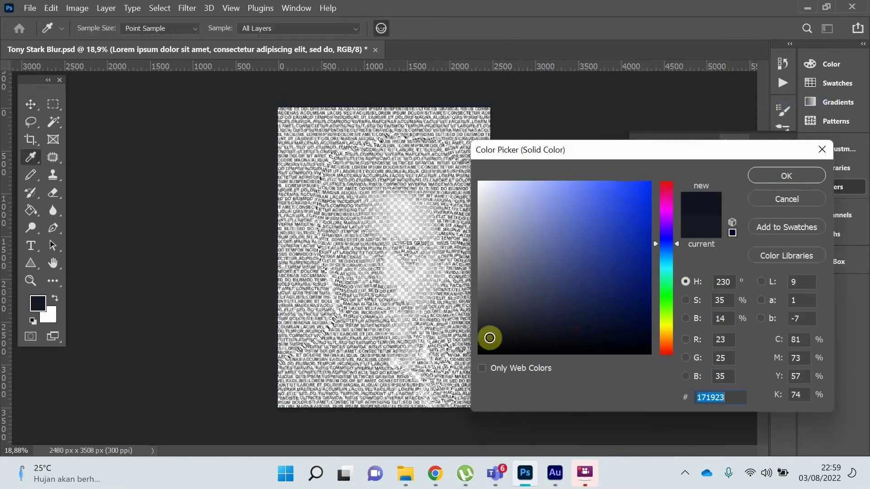
left_click_drag(489, 335, 479, 362)
left_click(763, 183)
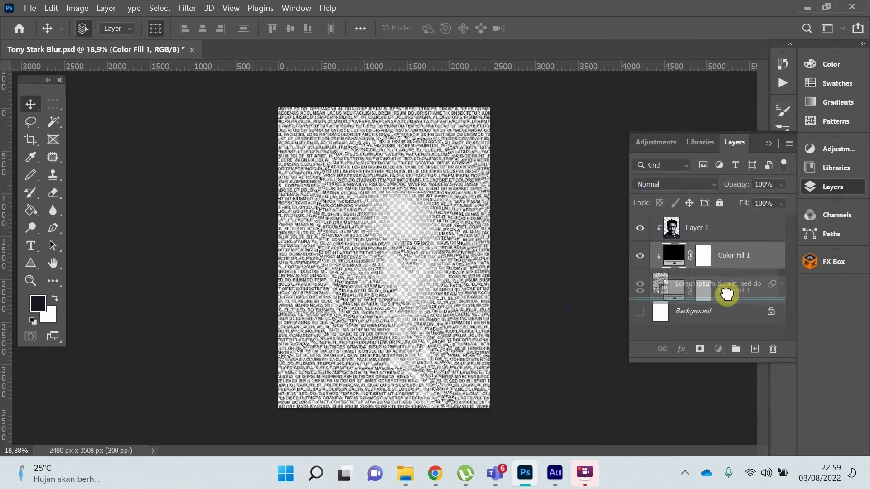
left_click_drag(732, 260, 729, 304)
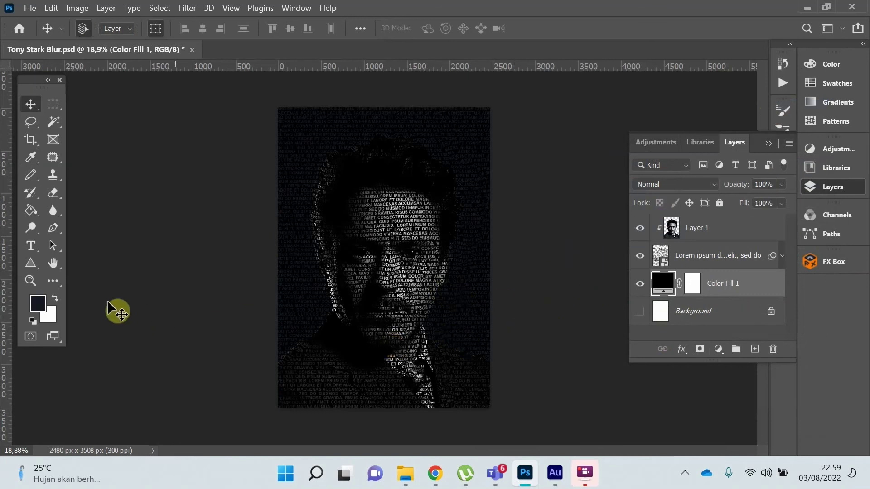
Step: Zoom in on the warped lettering, then zoom out to fit the whole portrait
left_click_drag(391, 283, 470, 364)
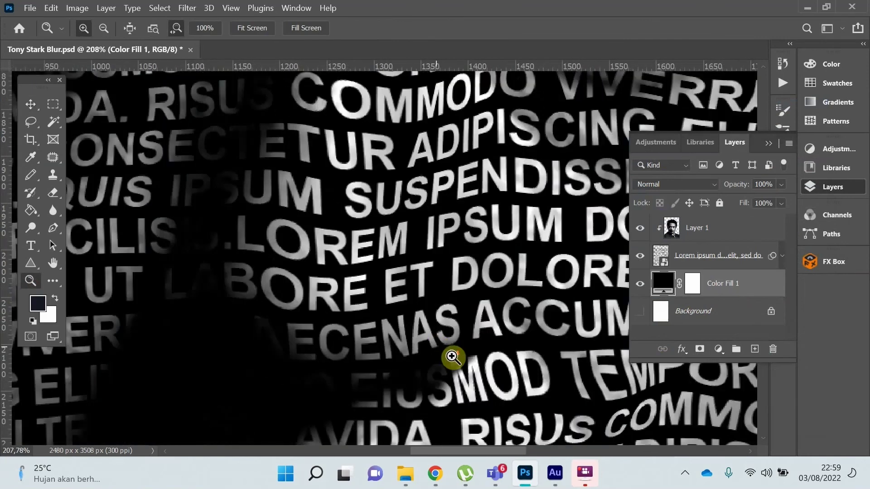
scroll(450, 358, "down", 2)
key("ctrl+minus")
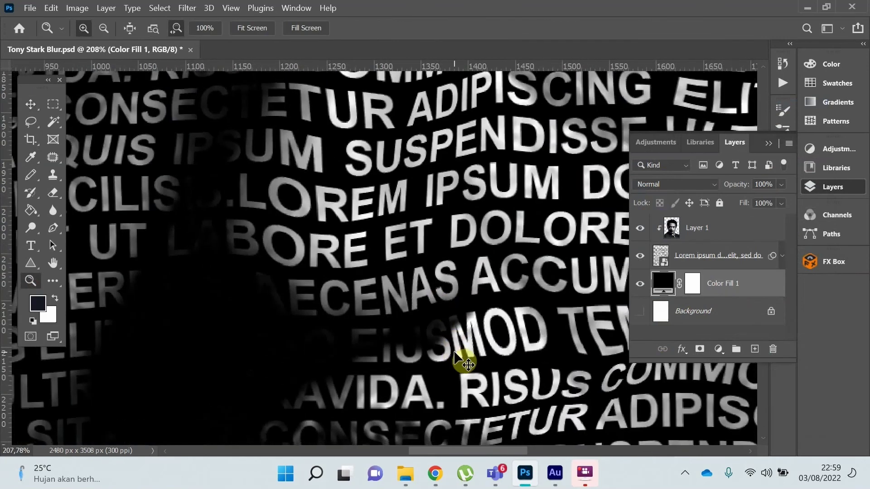
key("ctrl+minus")
key("ctrl+minus")
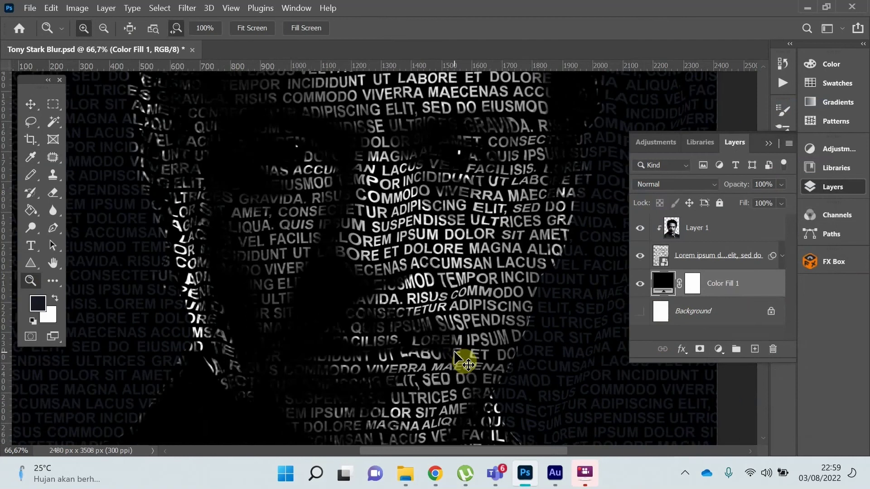
key("ctrl+minus")
key("ctrl+minus")
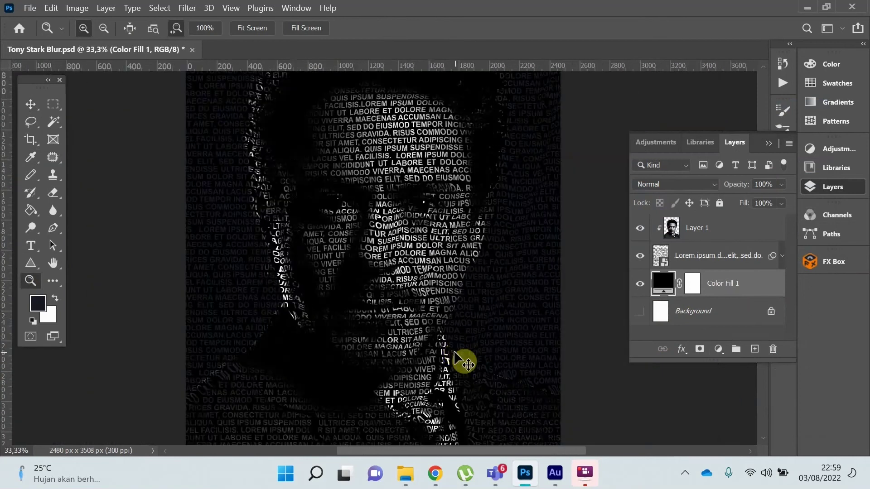
key("ctrl+minus")
key("ctrl+minus")
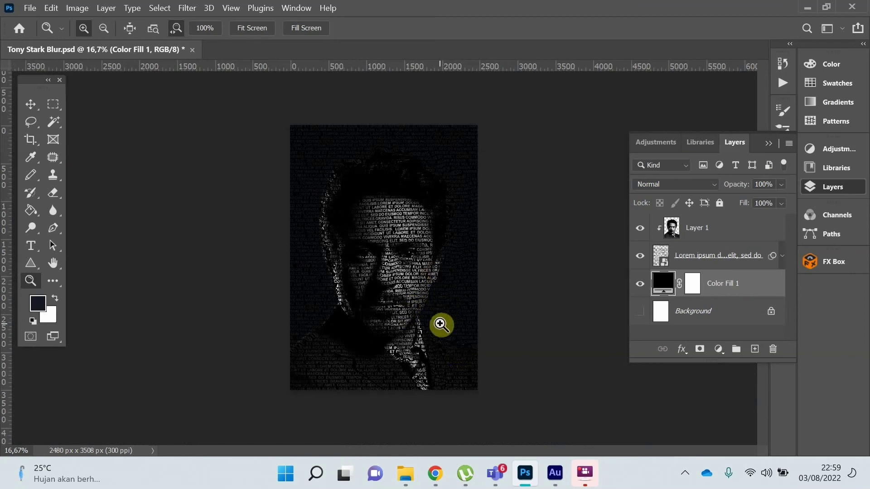
Step: Merge Layer 1 through Color Fill 1 into one layer, keeping Background hidden
left_click(712, 236)
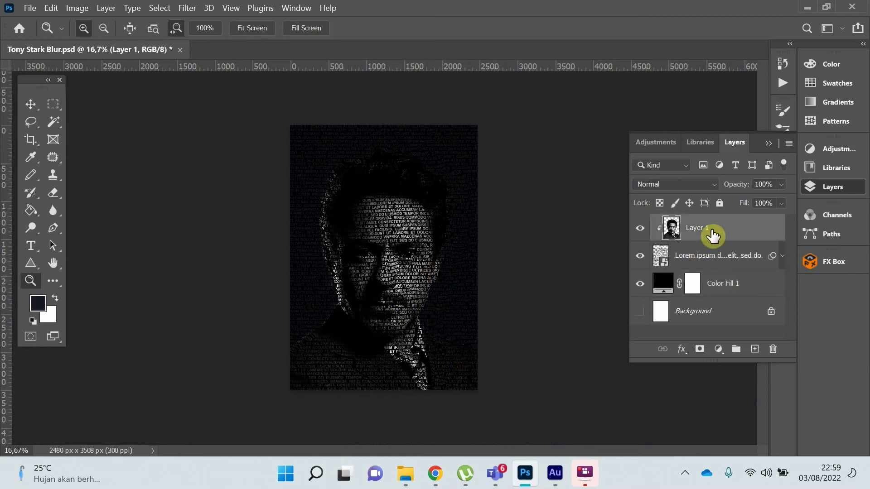
left_click(720, 286, "ctrl")
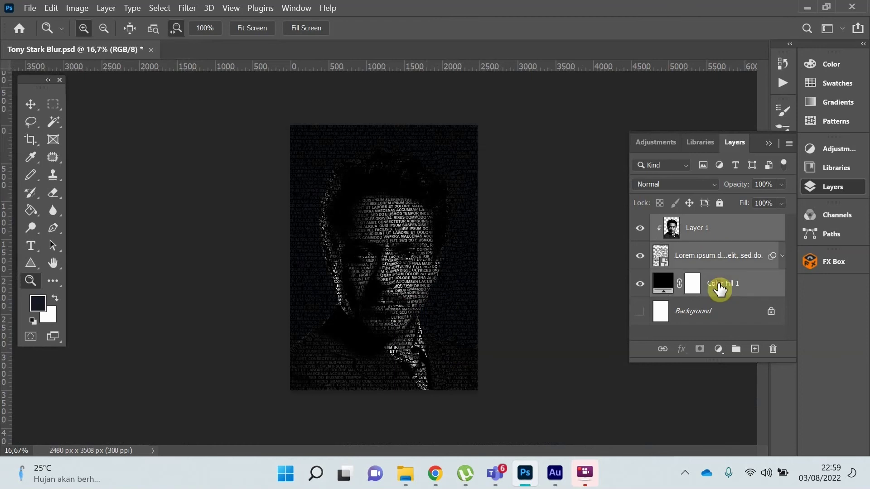
right_click(728, 231)
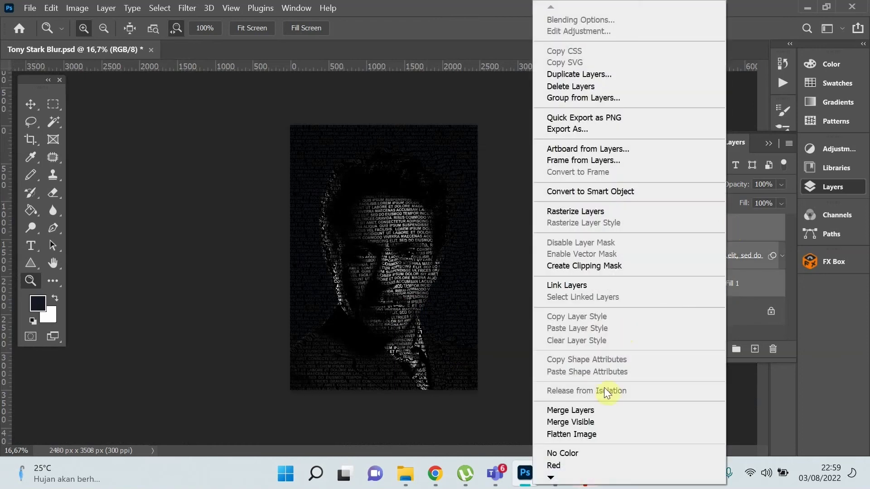
left_click(599, 411)
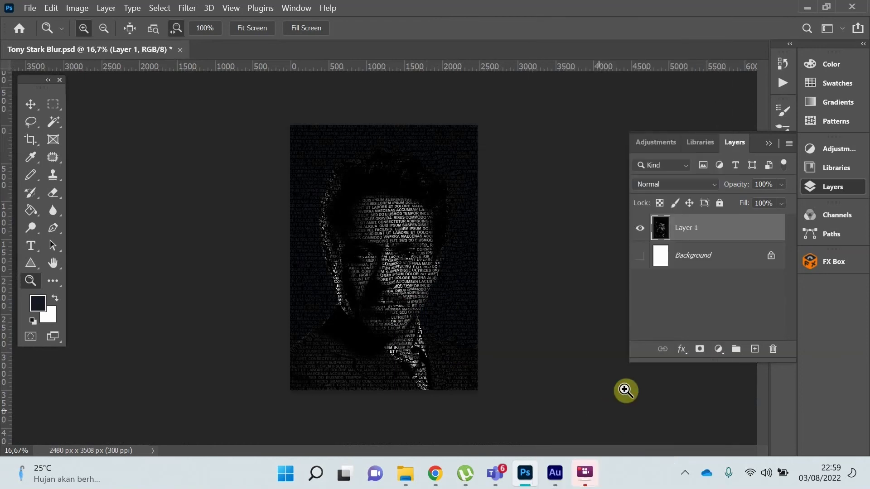
left_click(647, 258)
left_click(642, 256)
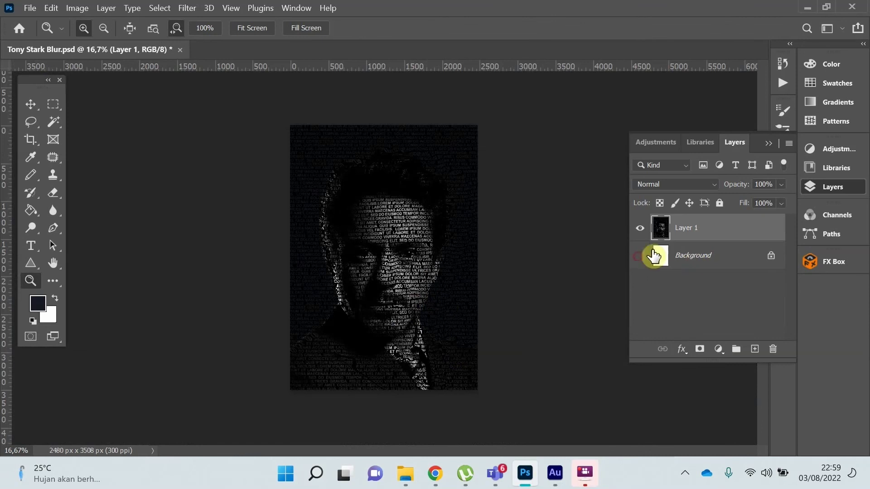
Step: Select the image's shadow tones with Color Range set to Shadows
left_click(164, 8)
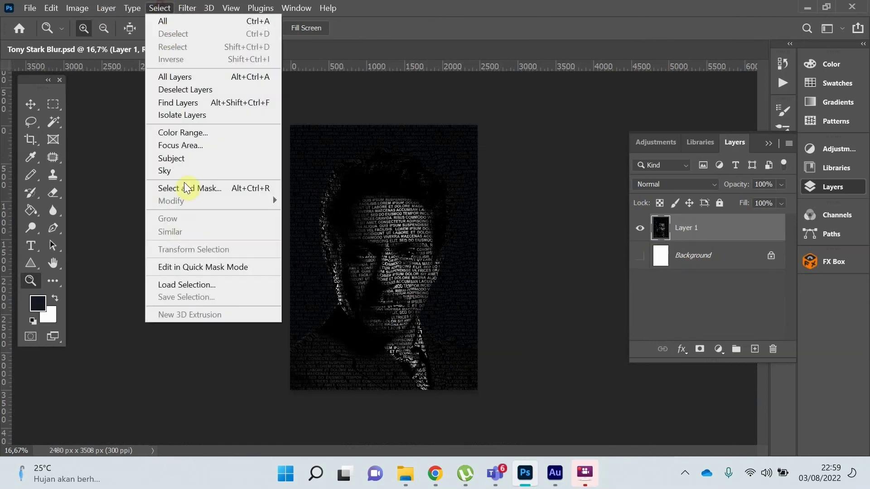
left_click(216, 132)
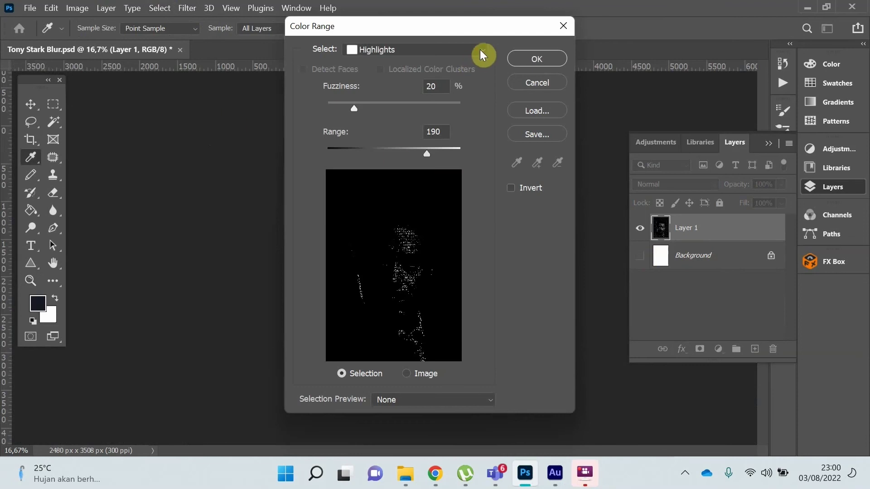
left_click(480, 50)
left_click(355, 203)
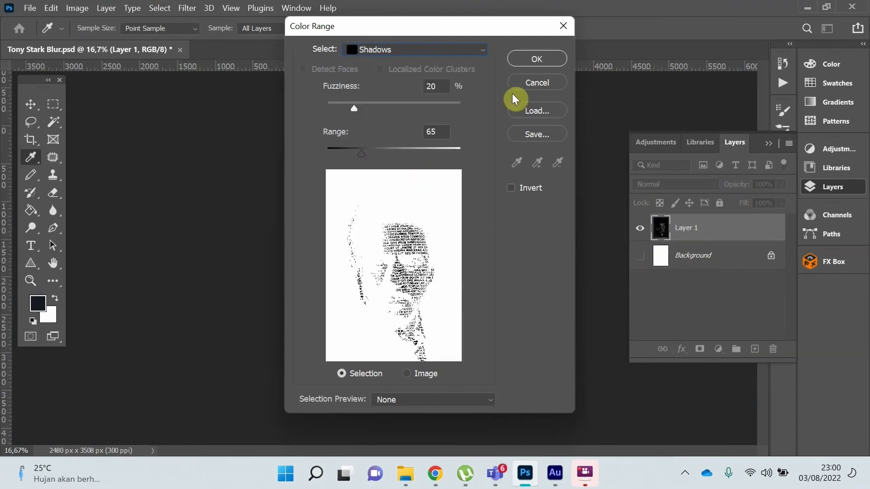
left_click(537, 59)
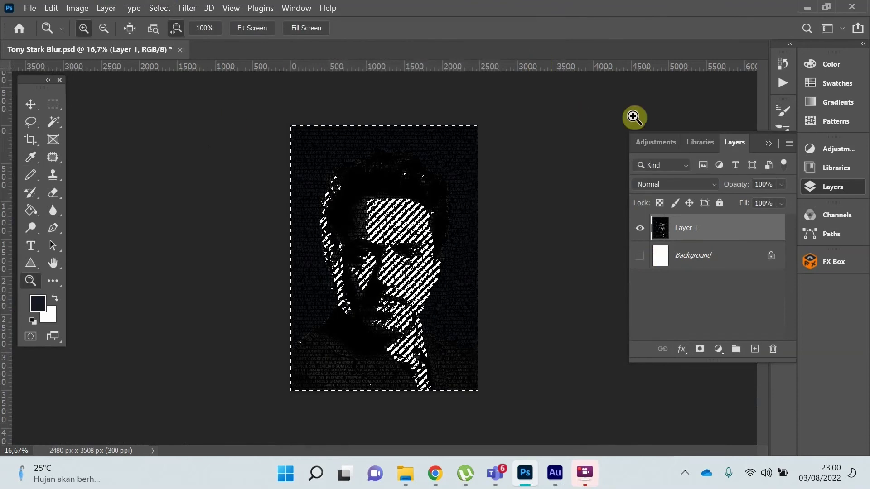
Step: Fill the shadow selection with dark green #235704 on a new Layer 2
left_click(755, 349)
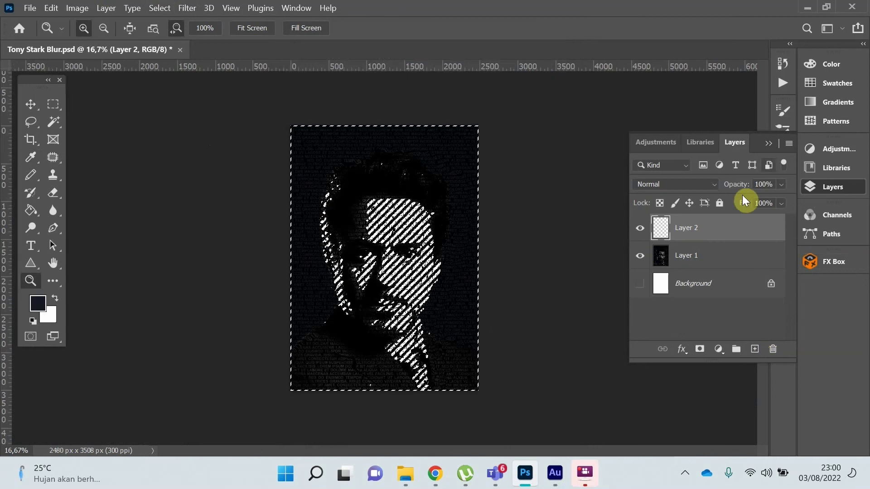
left_click(39, 303)
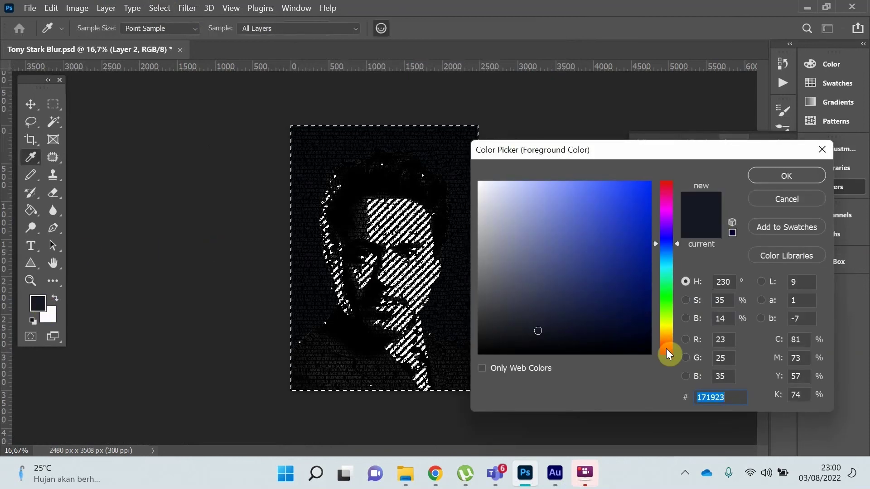
left_click(670, 310)
left_click(640, 277)
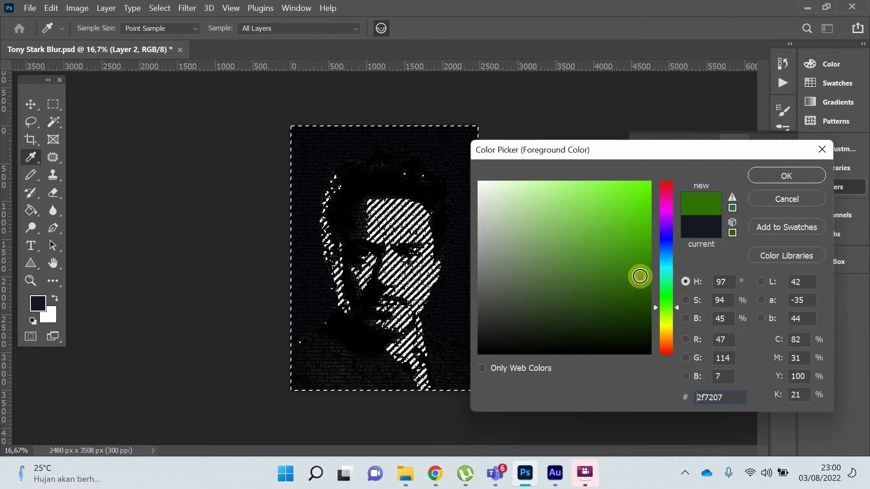
left_click_drag(648, 284, 644, 296)
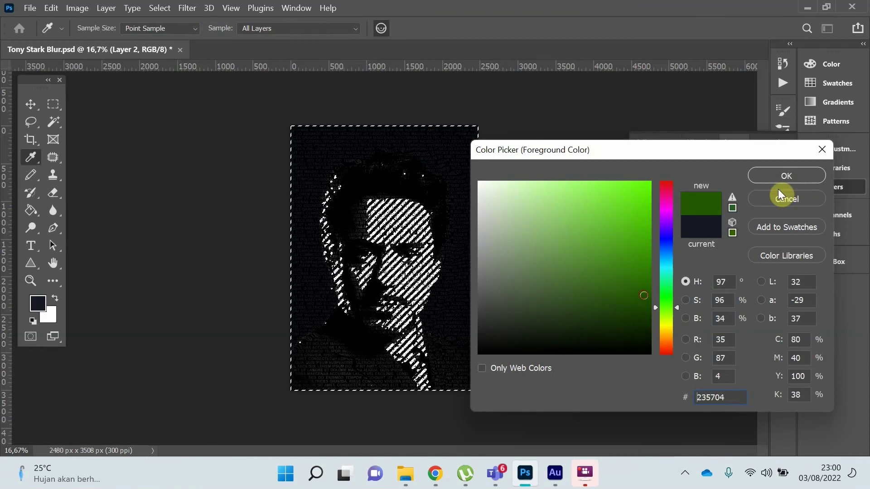
left_click(787, 172)
left_click(31, 210)
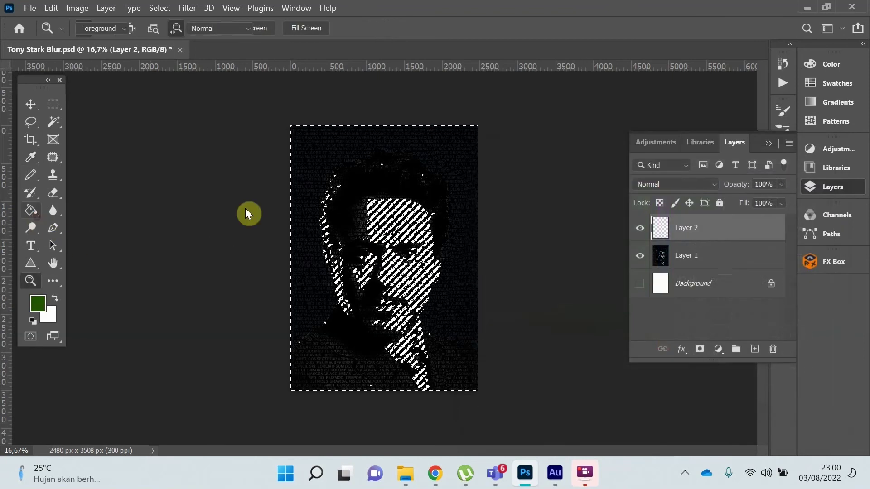
left_click(451, 148)
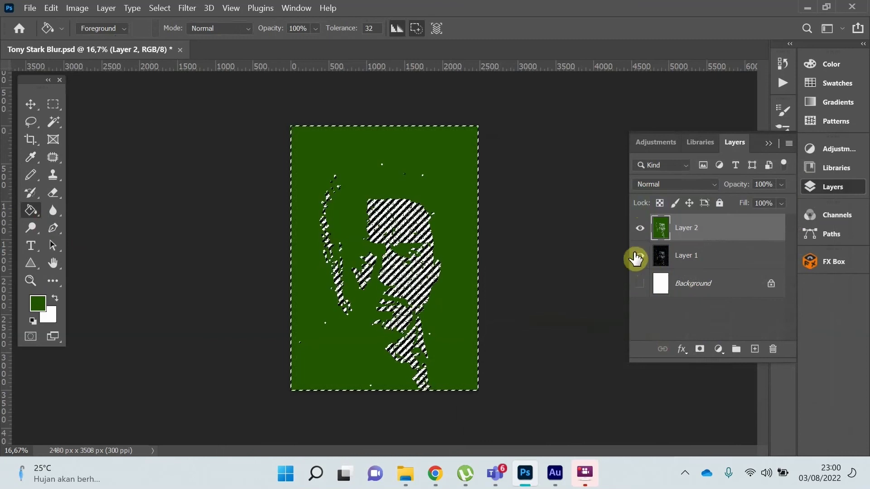
Step: Deselect, hide the green Layer 2, and reopen Color Range on Layer 1
left_click(641, 228)
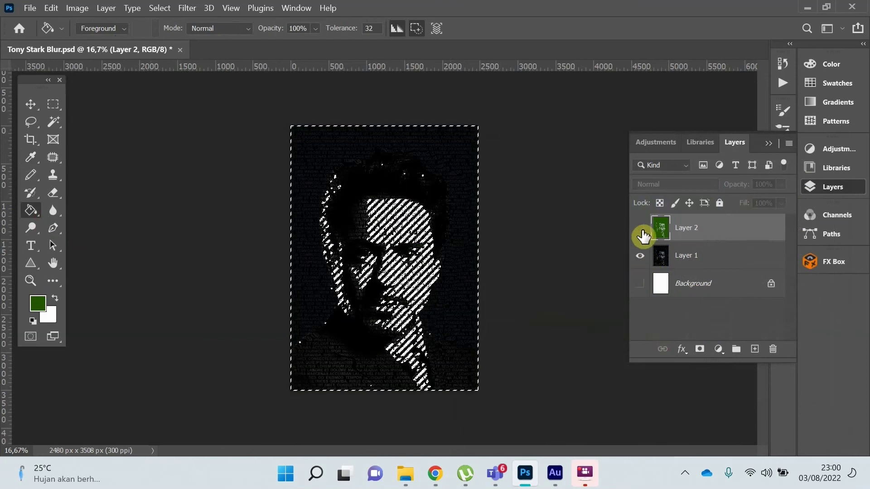
left_click(641, 229)
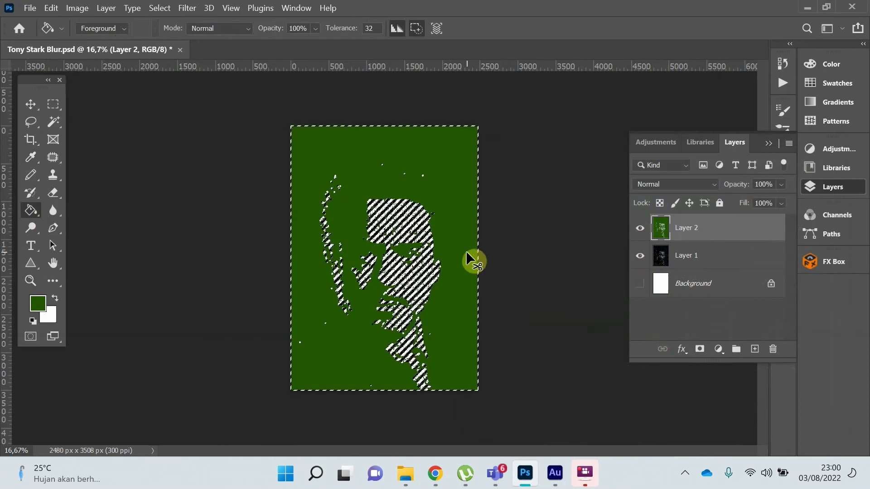
key("ctrl+d")
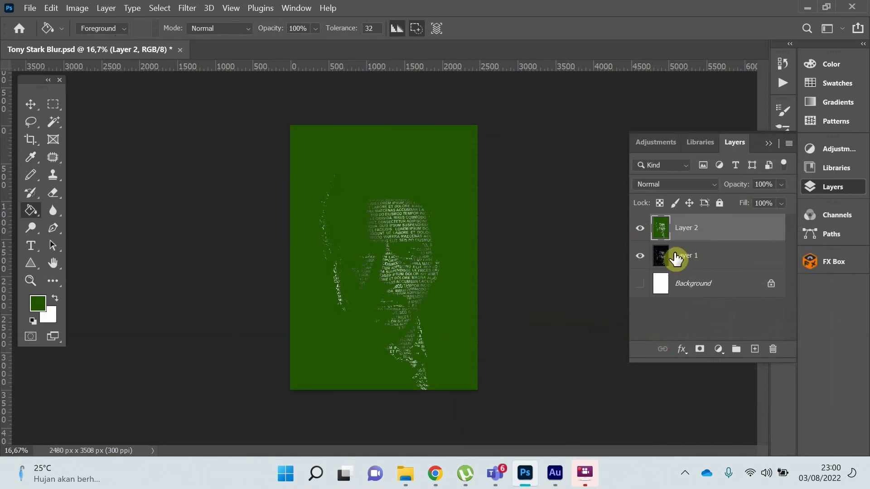
left_click(640, 228)
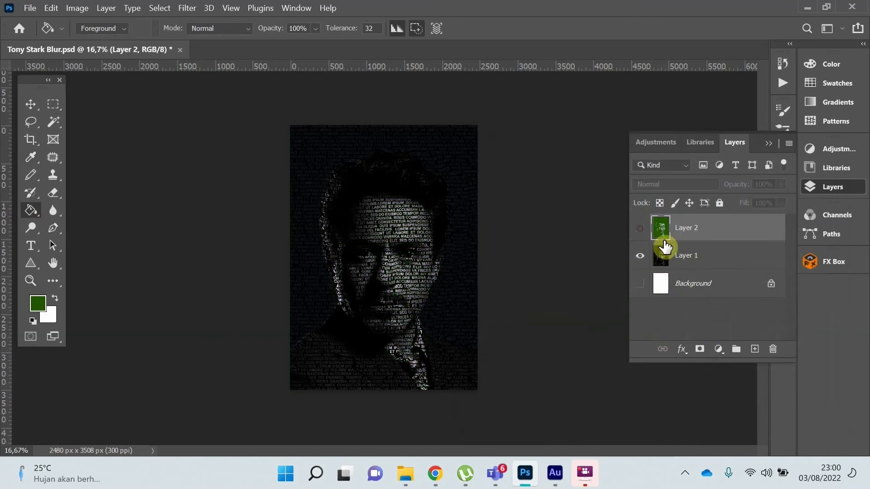
left_click(691, 256)
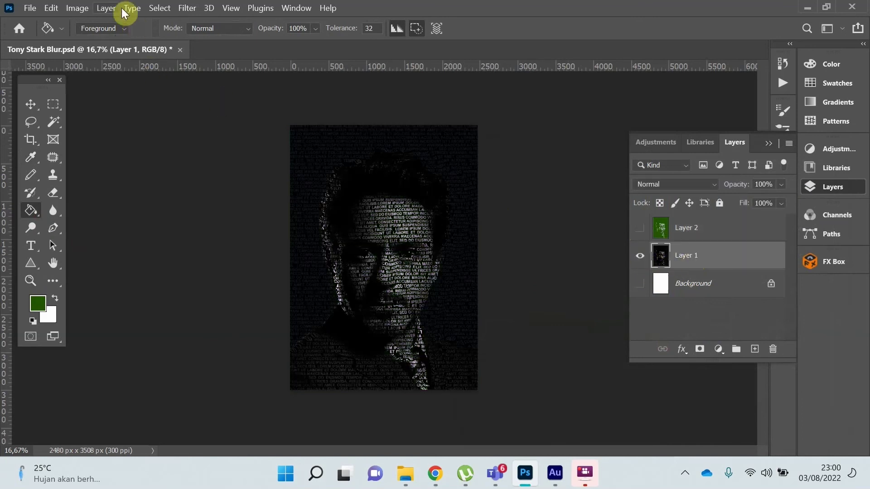
left_click(159, 7)
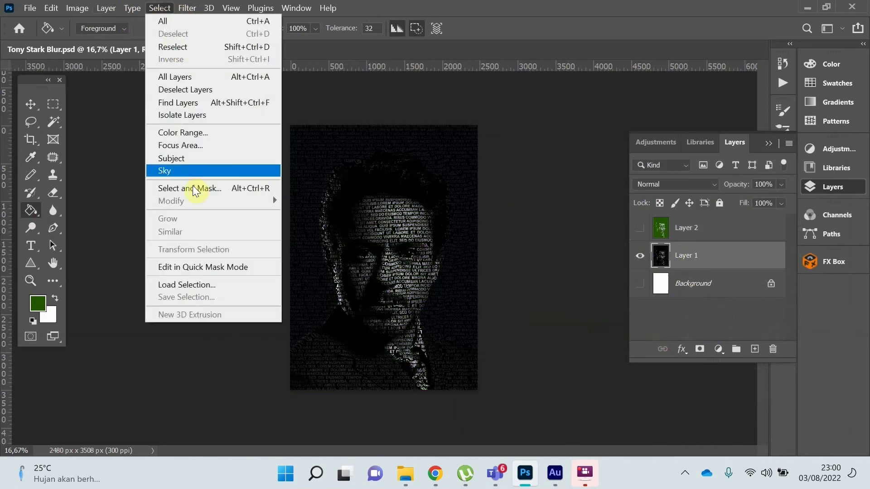
left_click(202, 132)
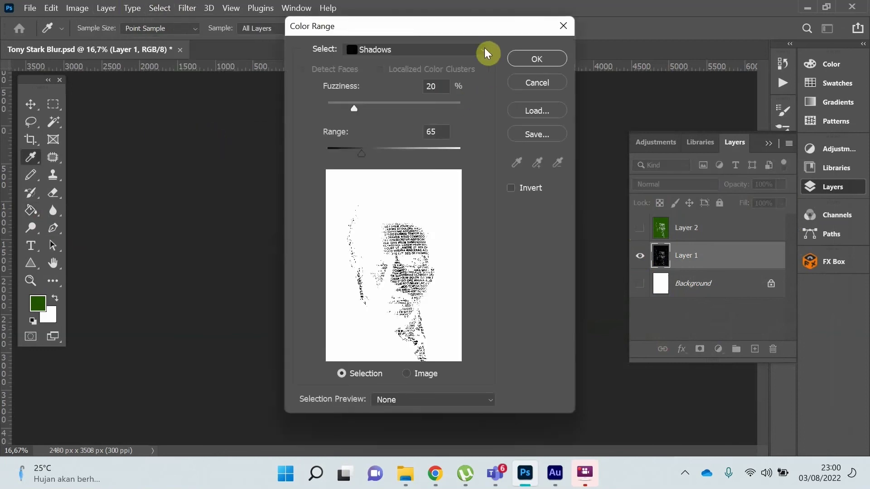
Step: Select the midtones with Color Range and set the foreground colour to orange
left_click(485, 47)
left_click(382, 189)
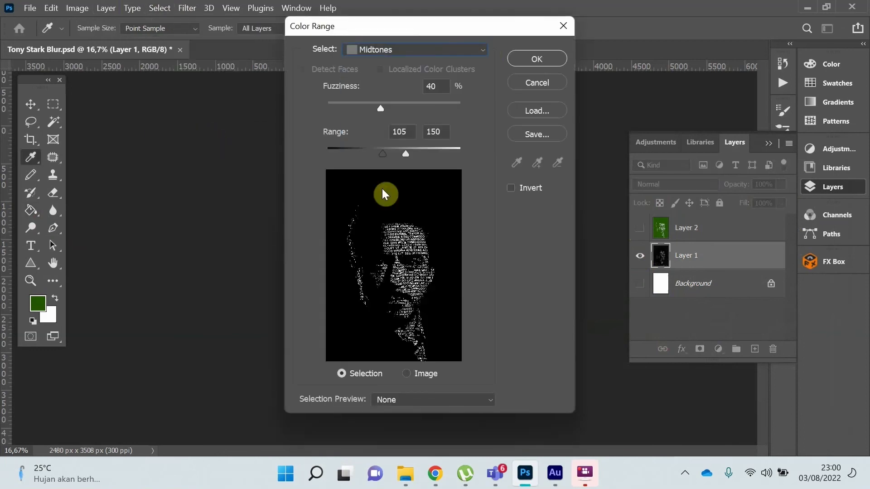
left_click(555, 61)
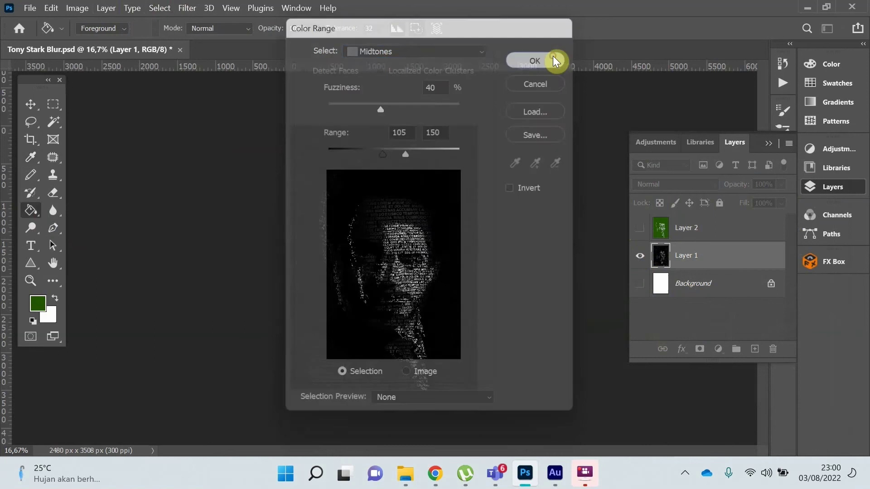
key("g")
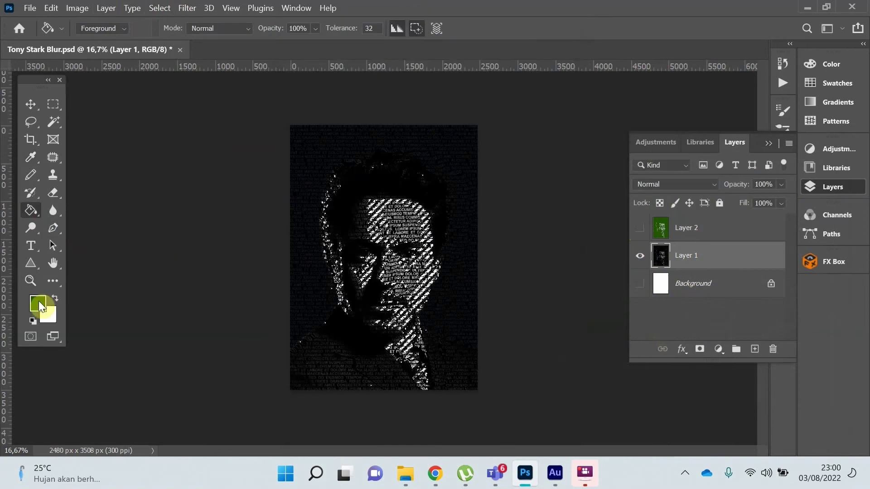
left_click(38, 301)
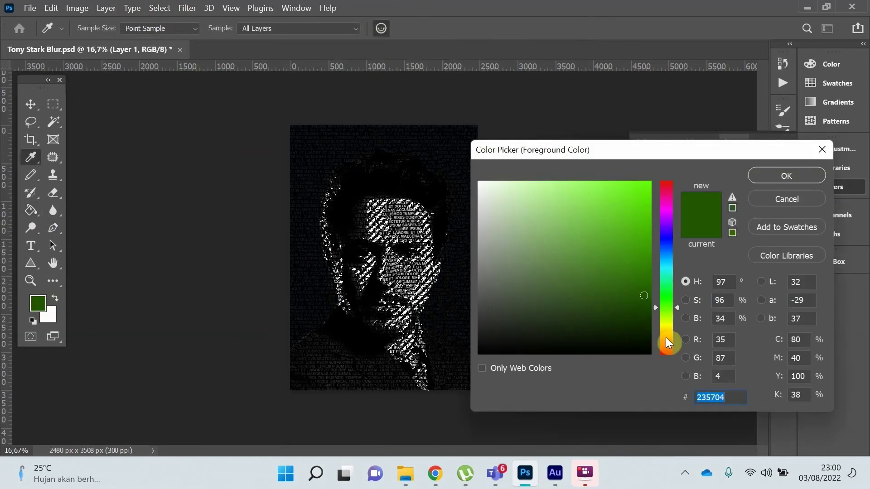
left_click_drag(665, 337, 676, 333)
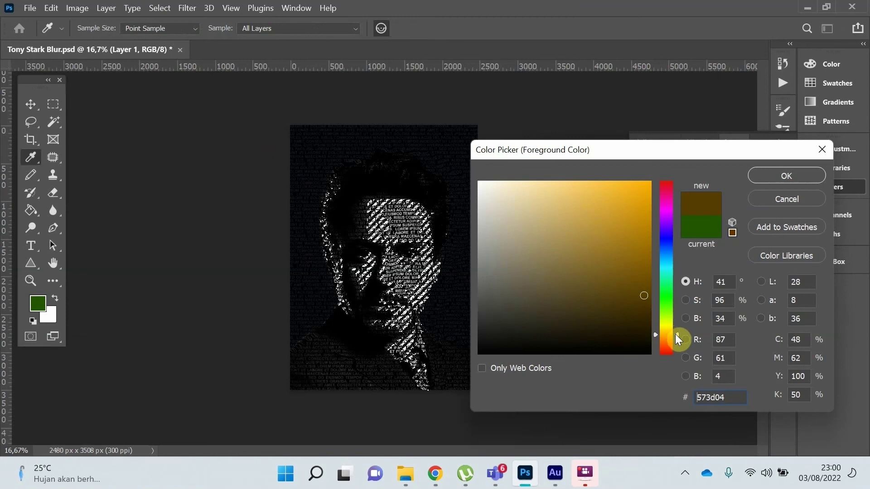
mouse_move(635, 241)
left_mouse_down()
mouse_move(638, 205)
mouse_move(654, 190)
left_mouse_up()
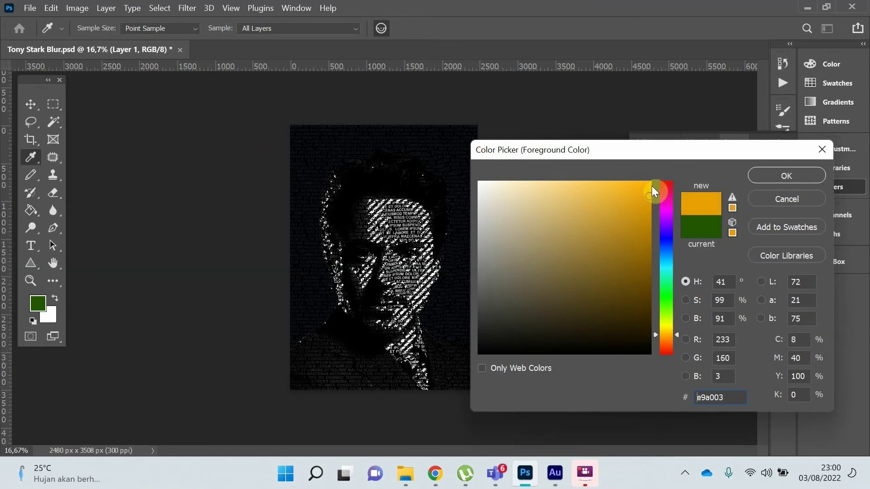
left_click(775, 175)
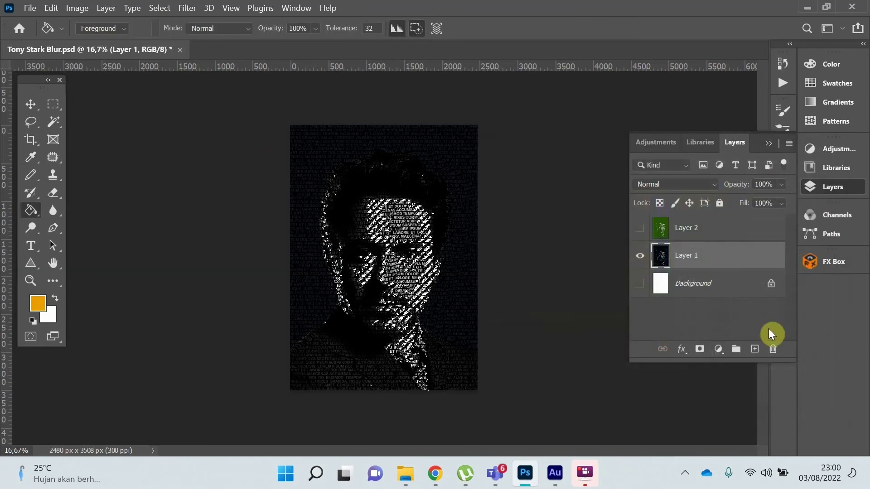
Step: Fill the midtones orange on a new Layer 3, then hide it and select Layer 1
left_click(755, 350)
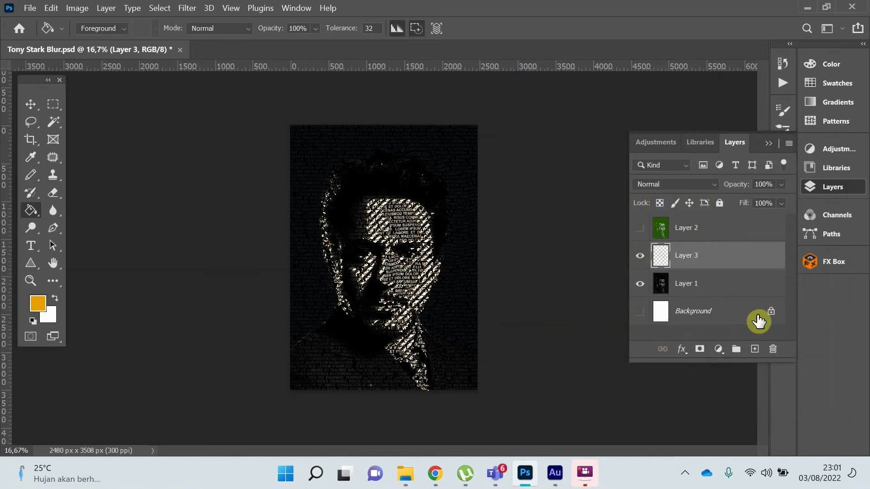
key("alt+BackSpace")
key("ctrl+d")
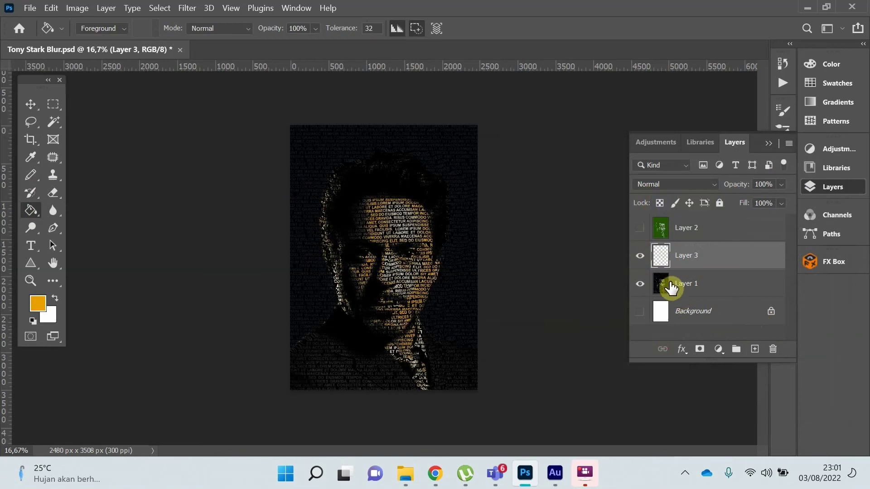
left_click(640, 256)
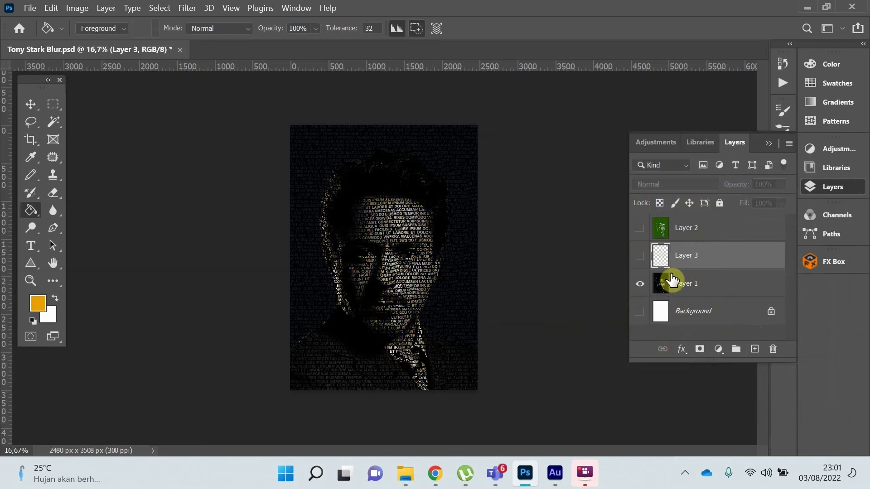
left_click(718, 292)
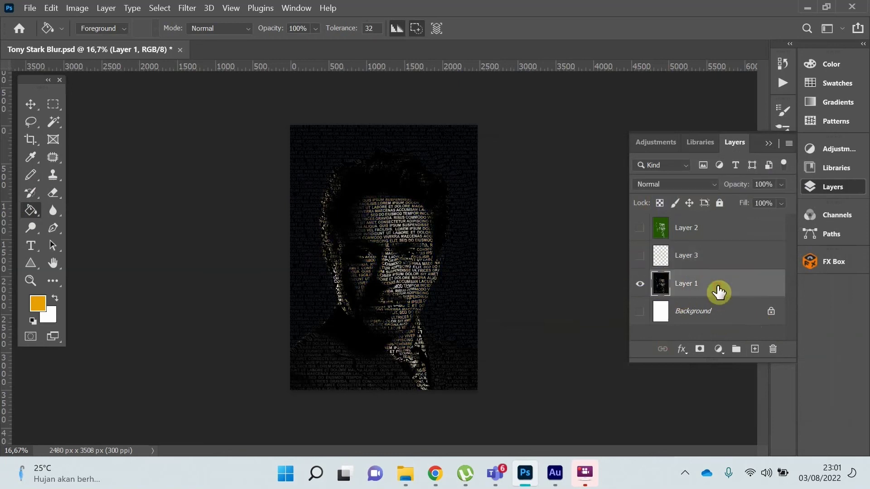
Step: Select the portrait's highlights with Color Range set to Highlights
left_click(164, 10)
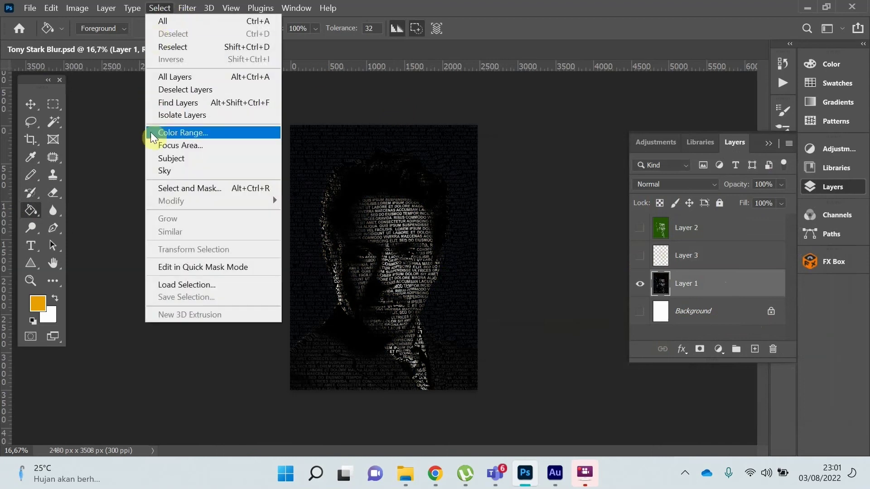
left_click(153, 136)
left_click(482, 51)
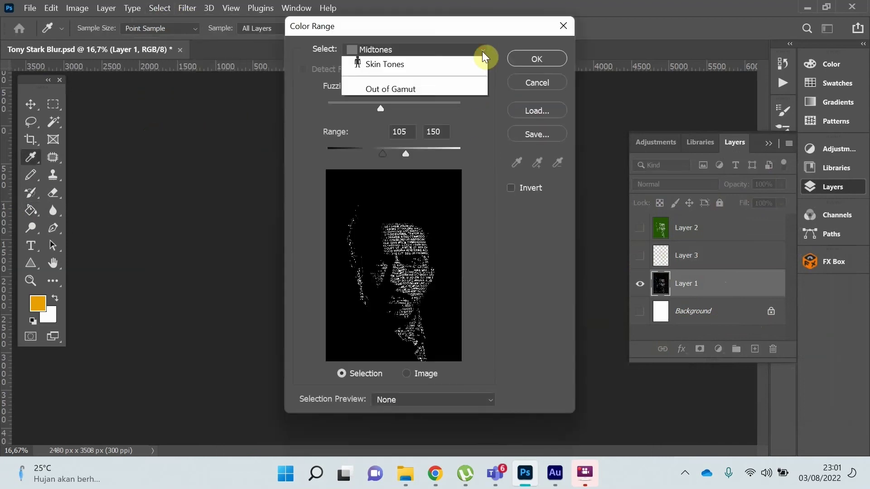
left_click(399, 177)
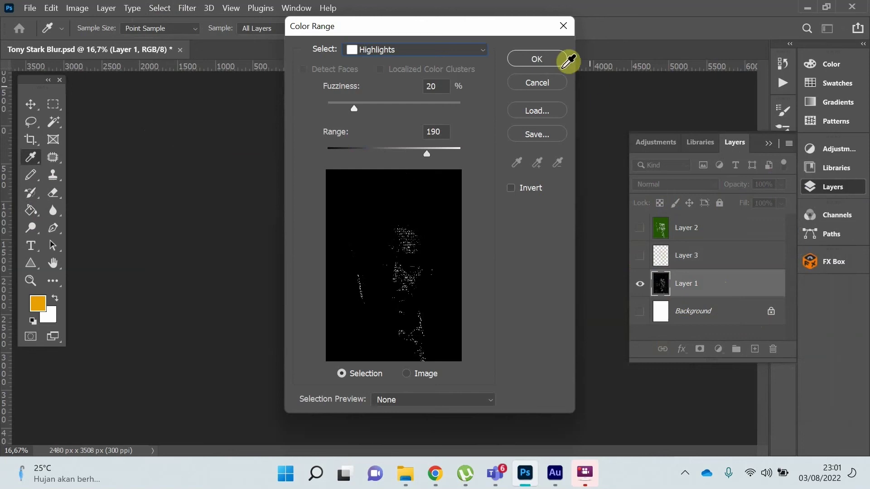
left_click(537, 59)
Step: Fill the highlights with white on a new Layer 4, then hide Layer 1
key("g")
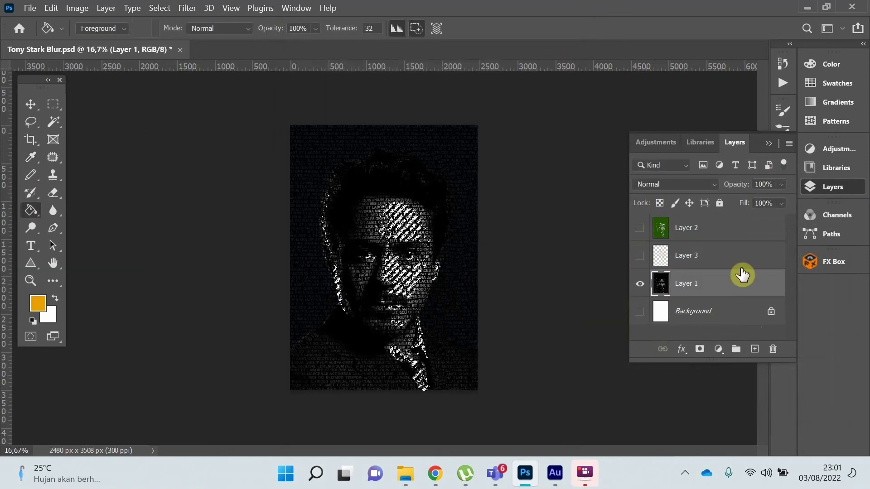
left_click(754, 349)
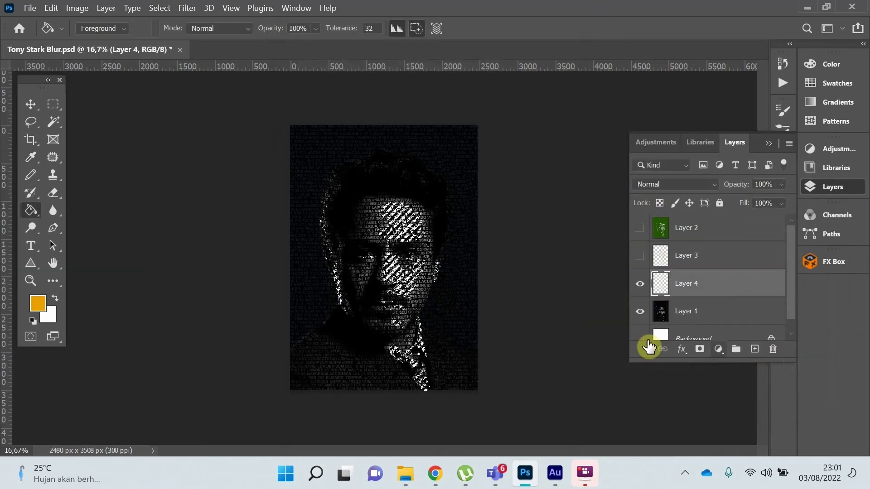
left_click(55, 298)
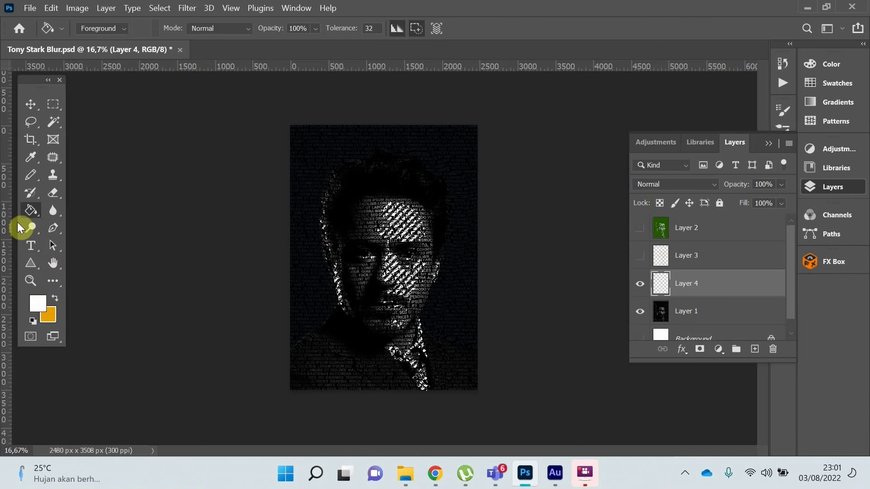
left_click(403, 225)
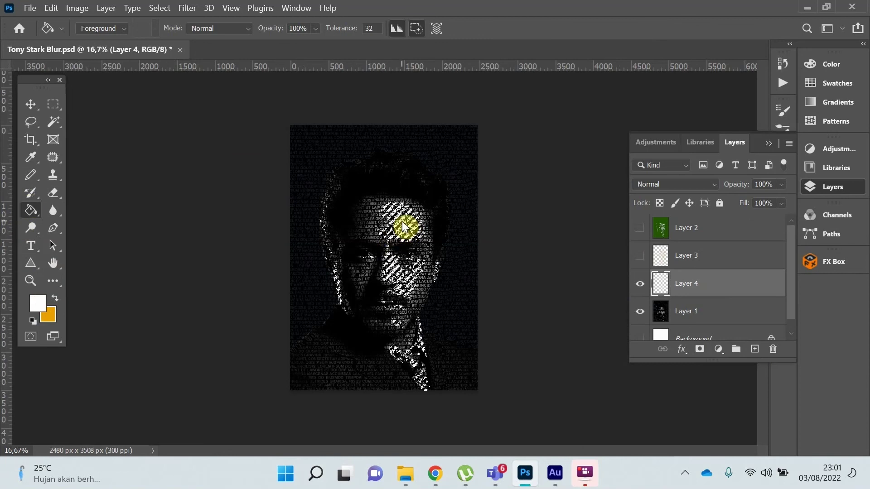
left_click(640, 284)
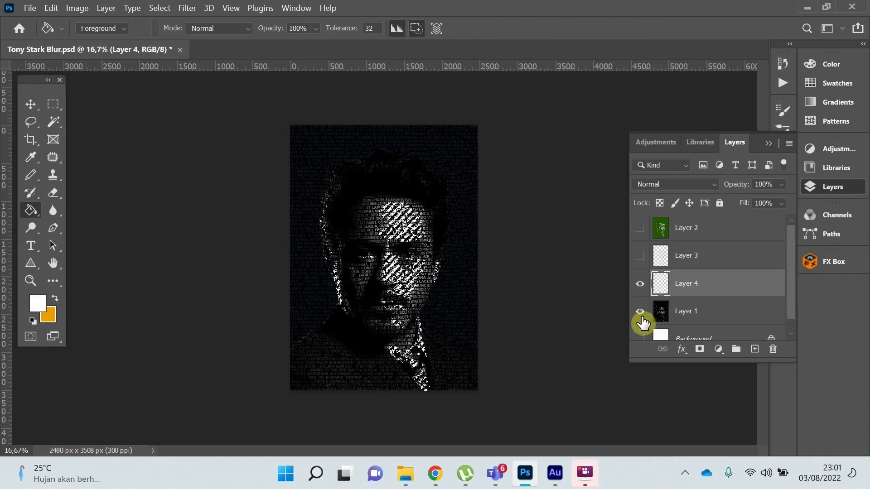
left_click(640, 313)
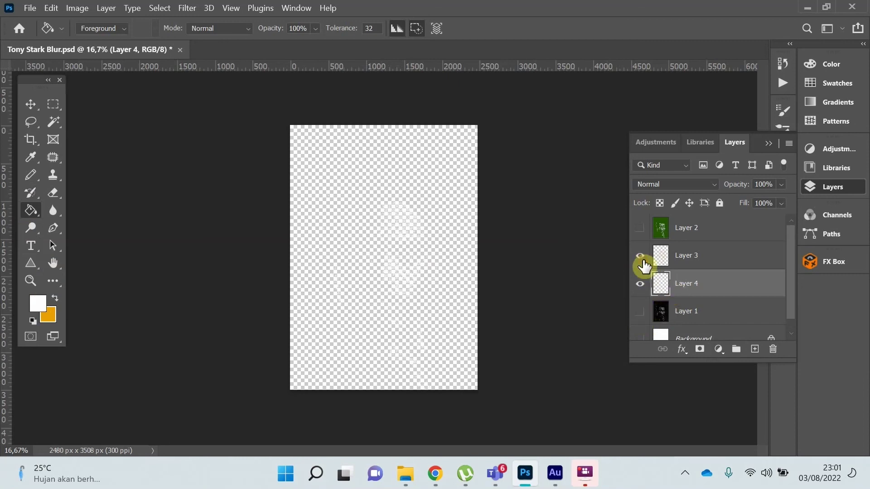
Step: Show the green Layer 2 and move Layers 3 and 4 to the top of the stack
left_click(641, 229)
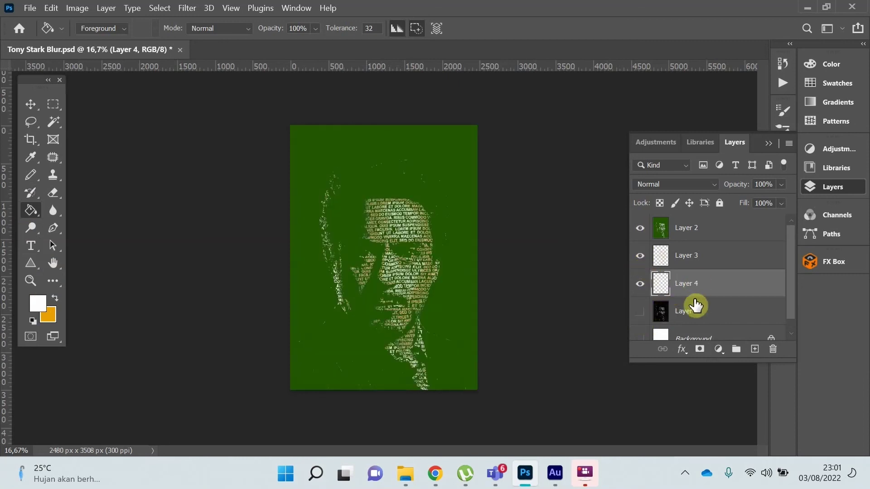
left_click_drag(686, 256, 688, 220)
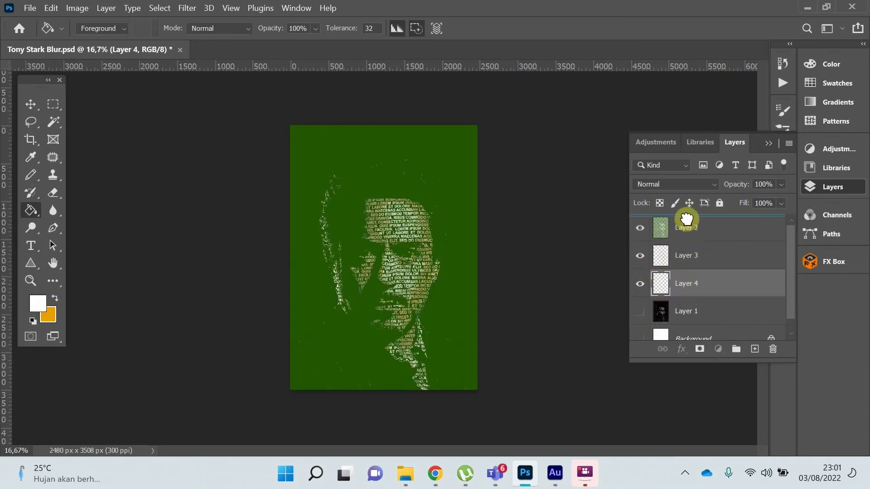
left_click_drag(697, 299, 693, 228)
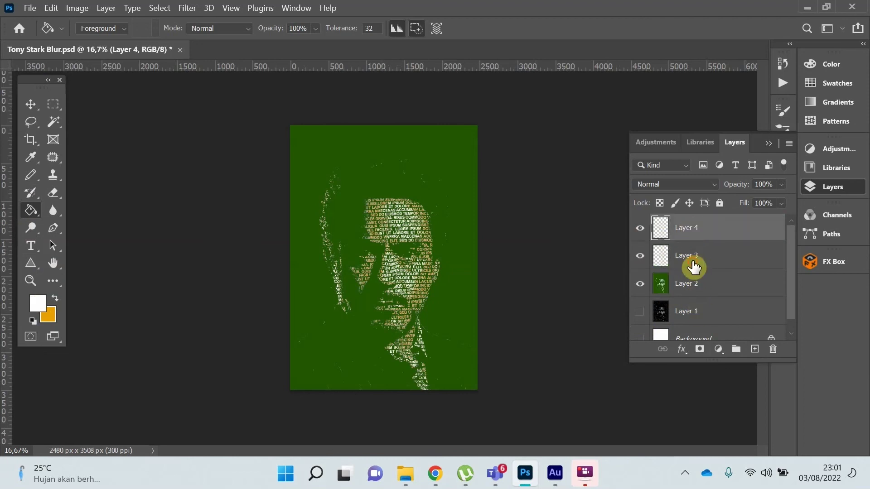
Step: Merge Layers 4, 3 and 2 into a single Layer 4
left_click(693, 268)
left_click(698, 227)
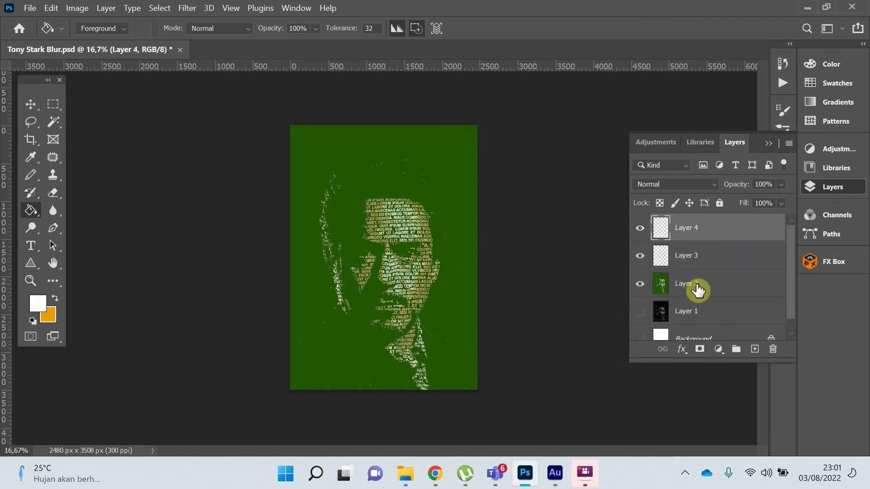
left_click(701, 256, "shift")
left_click(699, 286, "shift")
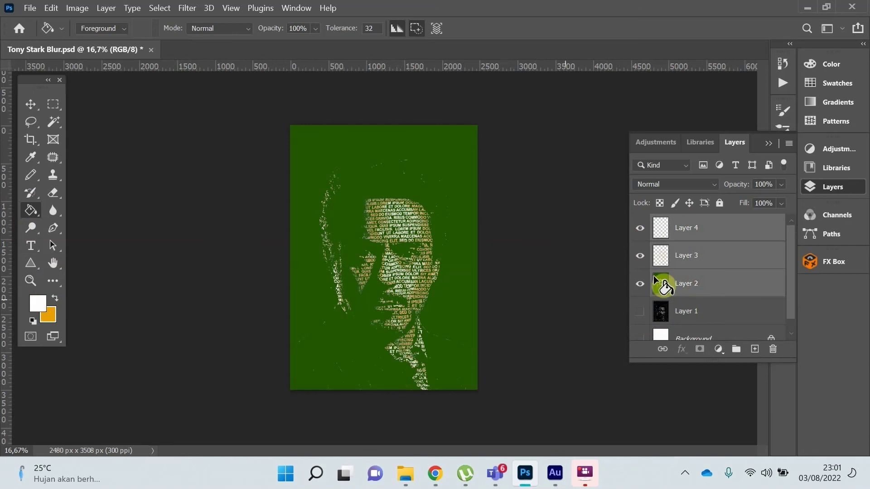
right_click(727, 231)
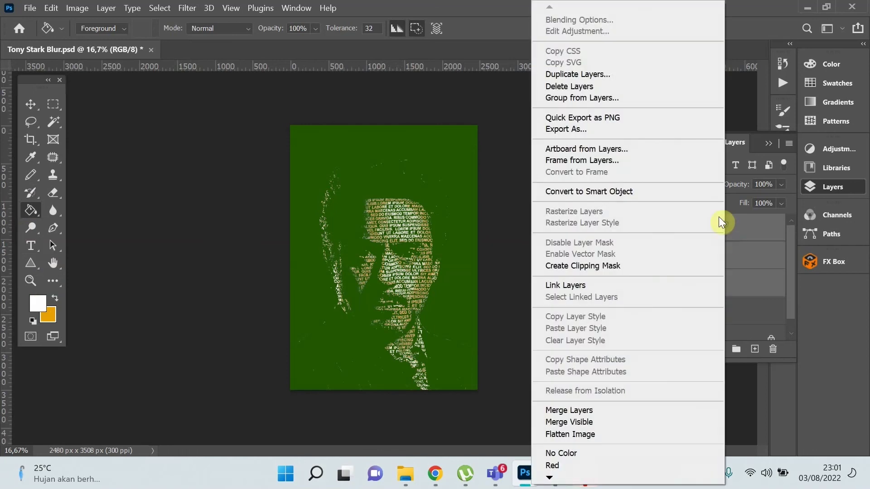
left_click(608, 409)
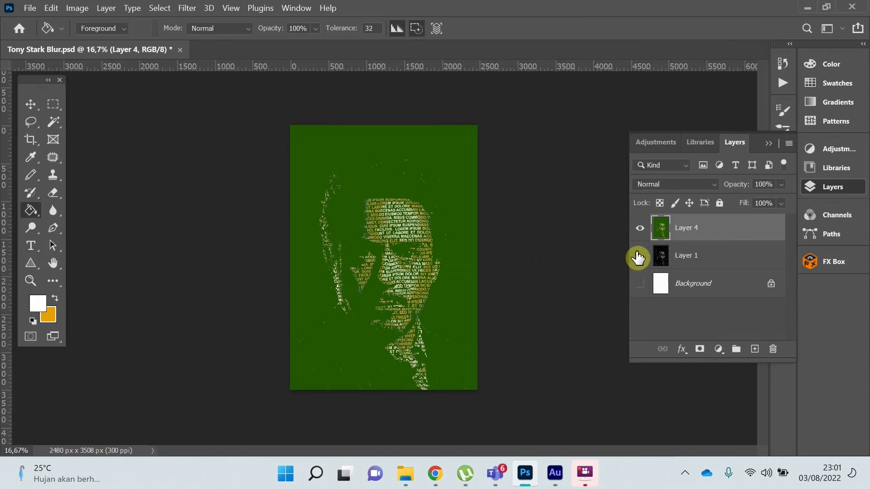
Step: Lasso the head-and-shoulders silhouette and copy it onto a new Layer 5
left_click(31, 122)
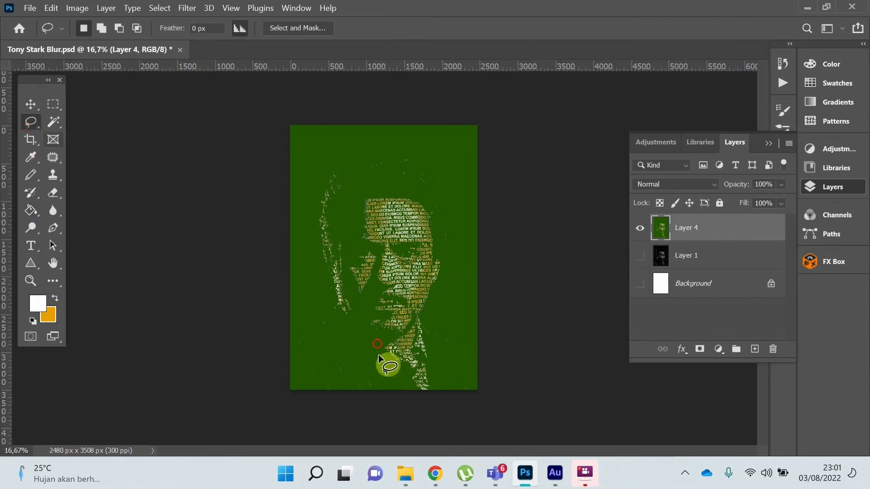
mouse_move(289, 351)
left_mouse_down()
mouse_move(336, 174)
mouse_move(388, 157)
left_mouse_up()
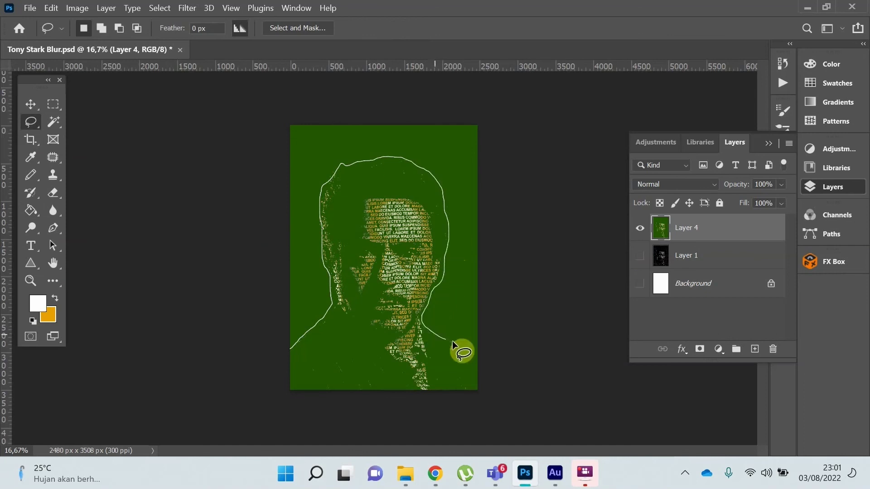
left_click_drag(489, 431, 285, 440)
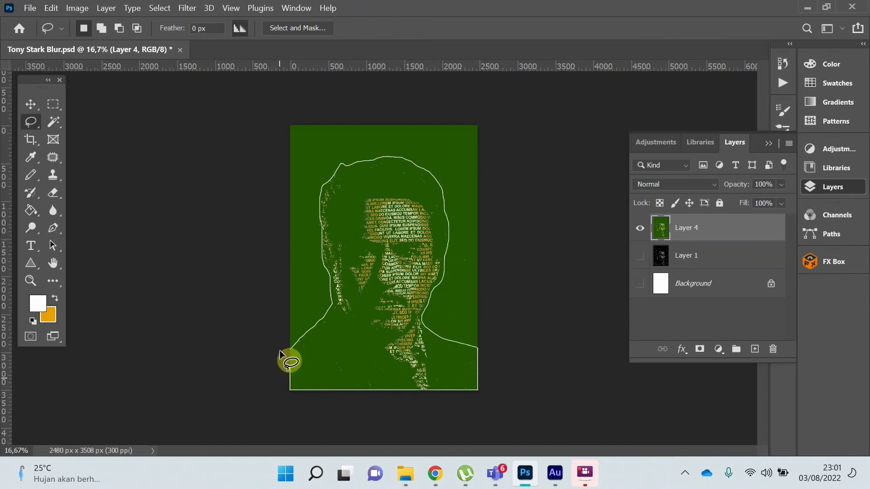
left_click_drag(280, 348, 278, 349)
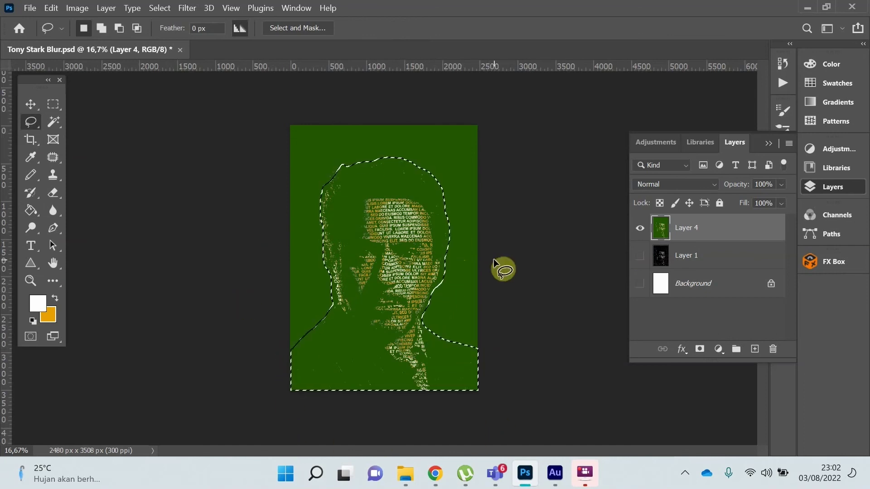
key("ctrl+shift+alt+n")
Step: Hide Layer 4, show dark Layer 1, and set Layer 5 opacity to 55%
left_click(643, 257)
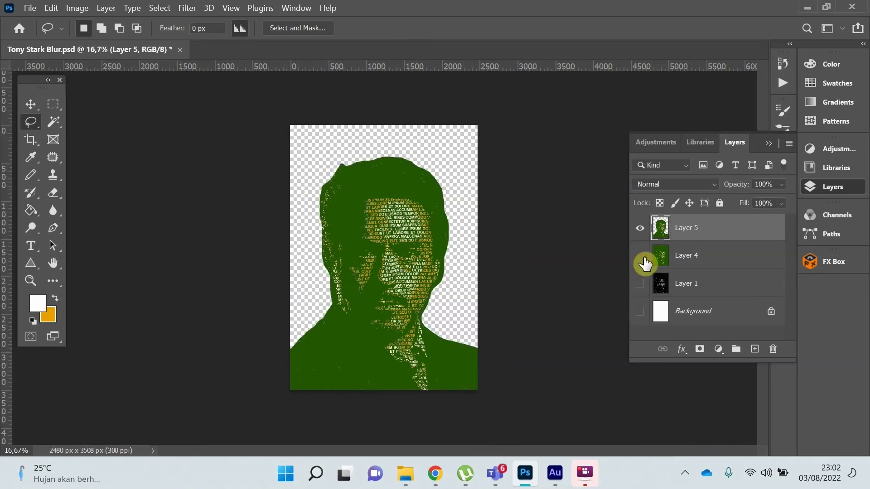
left_click(740, 284)
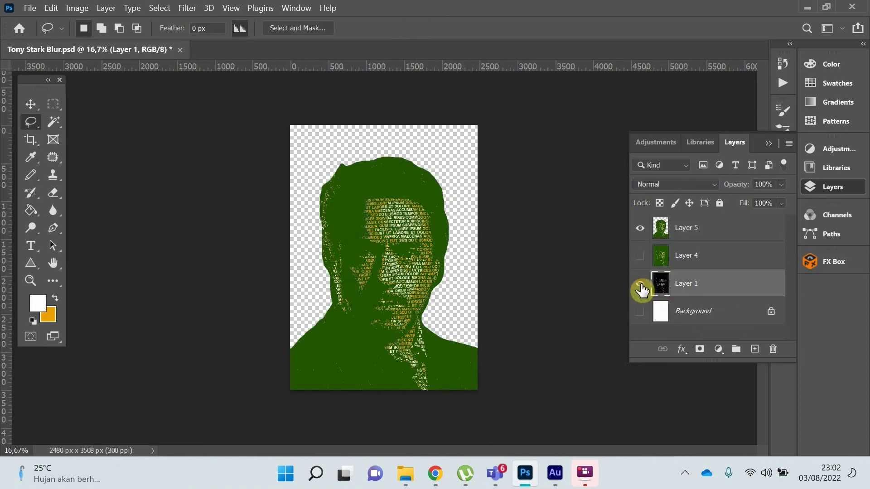
left_click(641, 285)
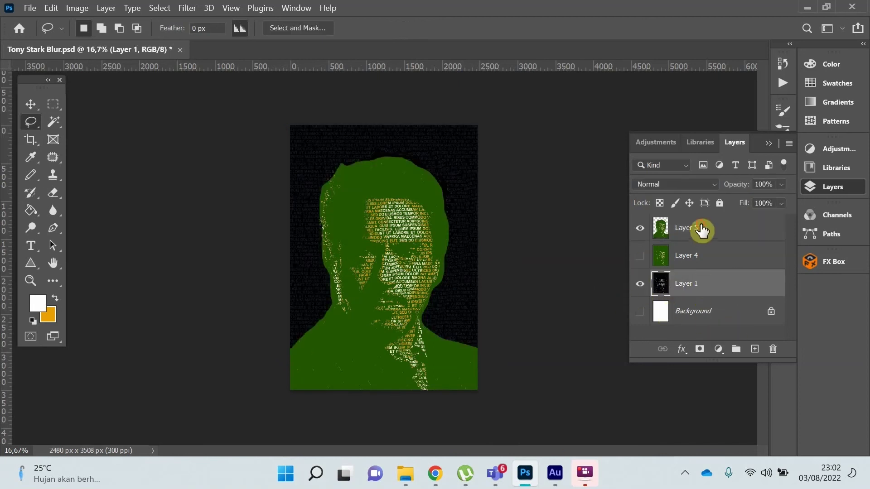
left_click(702, 230)
left_click(782, 185)
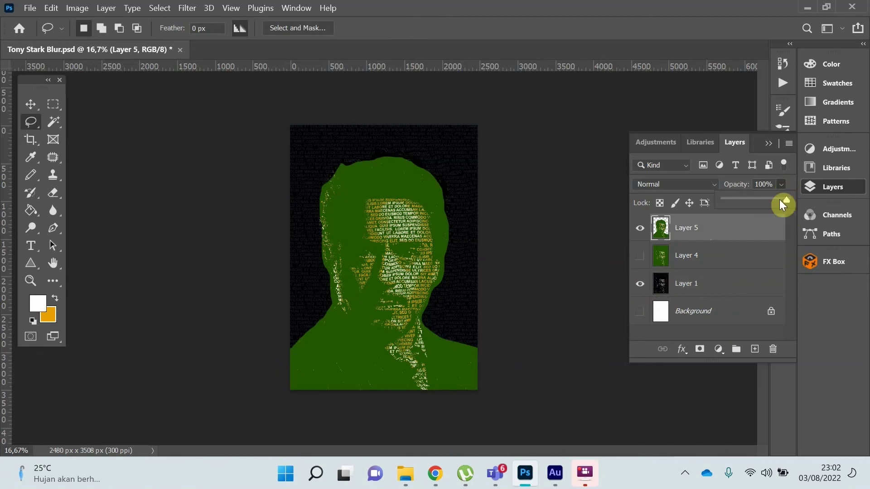
left_click_drag(760, 202, 760, 202)
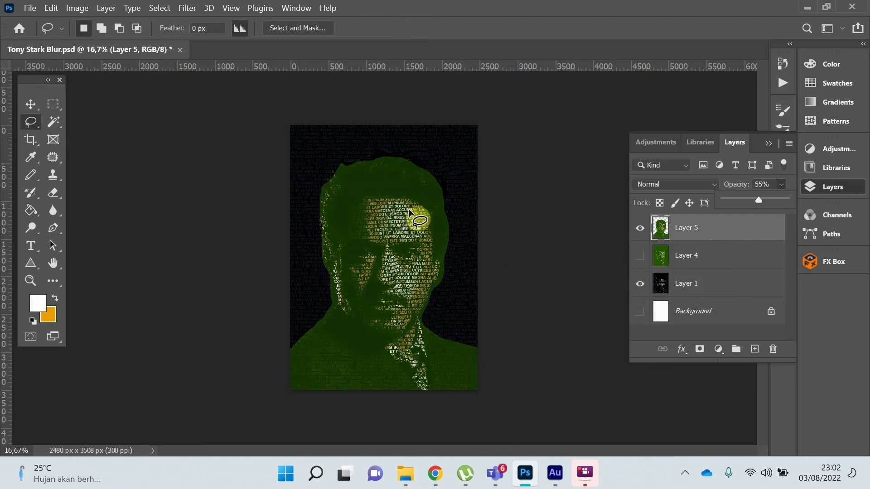
left_click(459, 198)
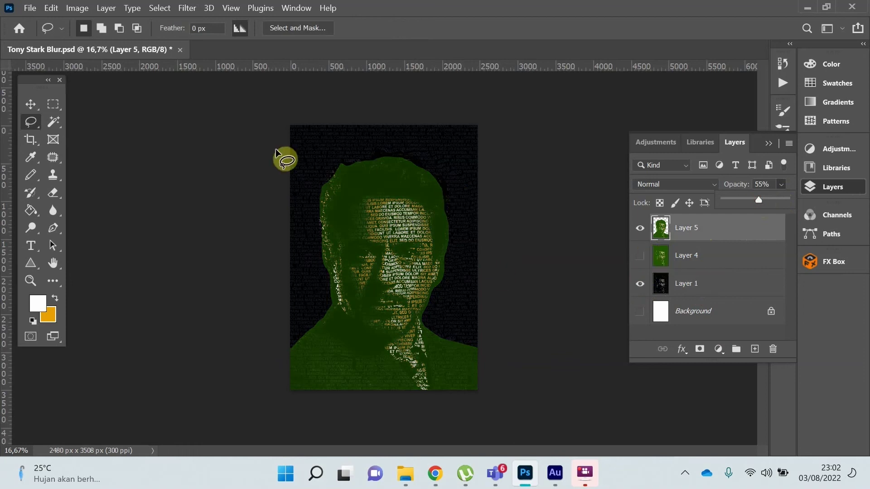